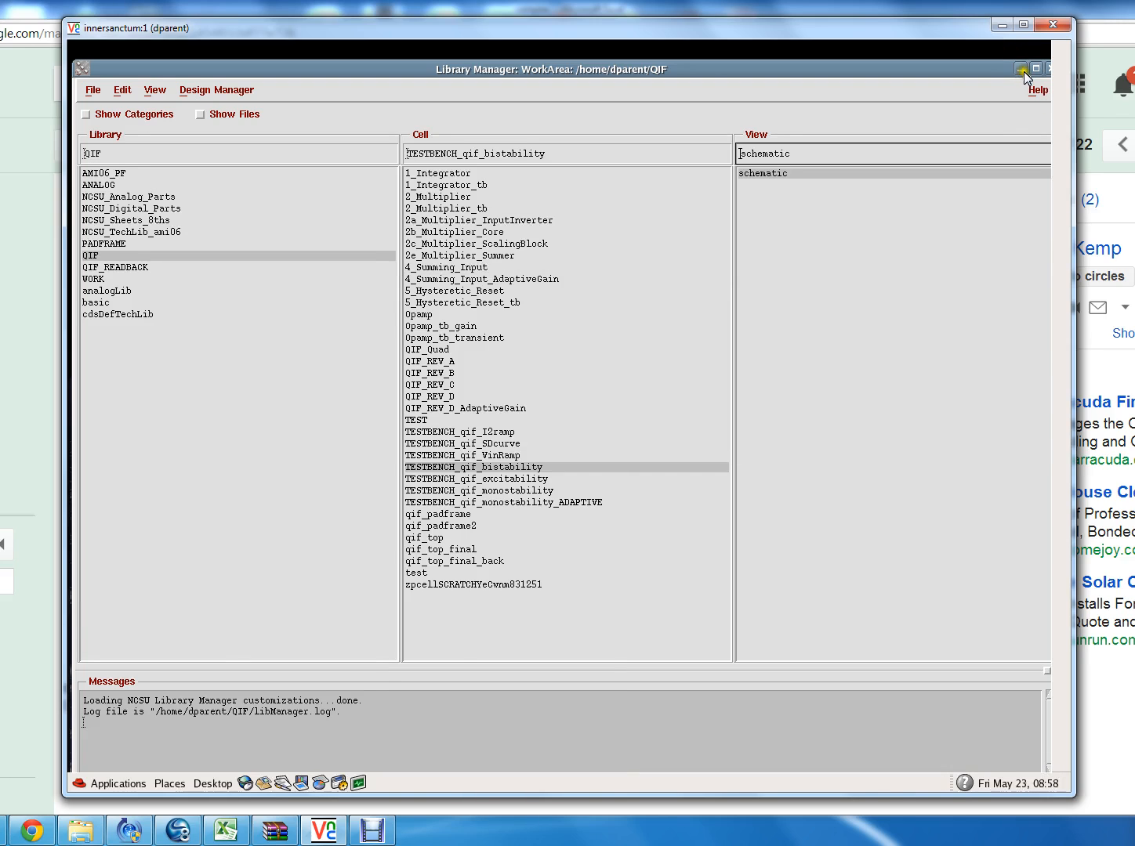
pyautogui.click(1023, 76)
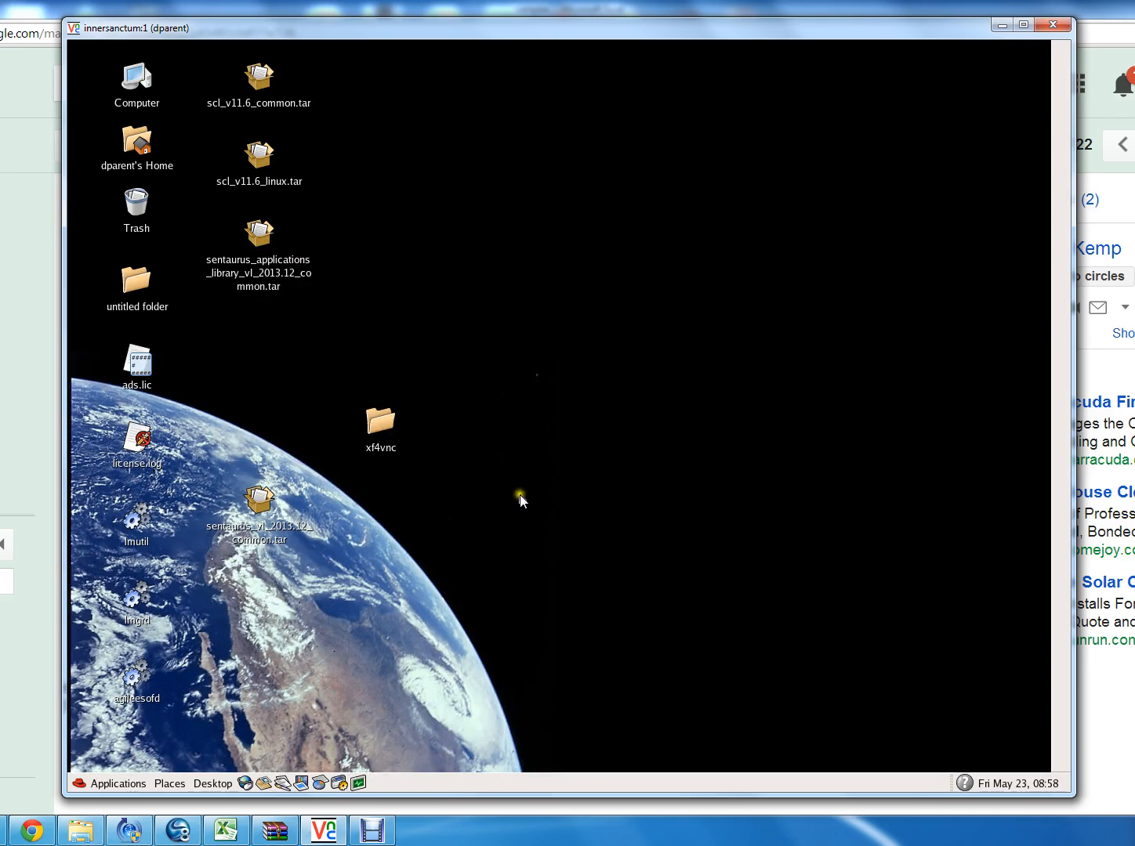
pyautogui.hotkey('alt', 'Tab')
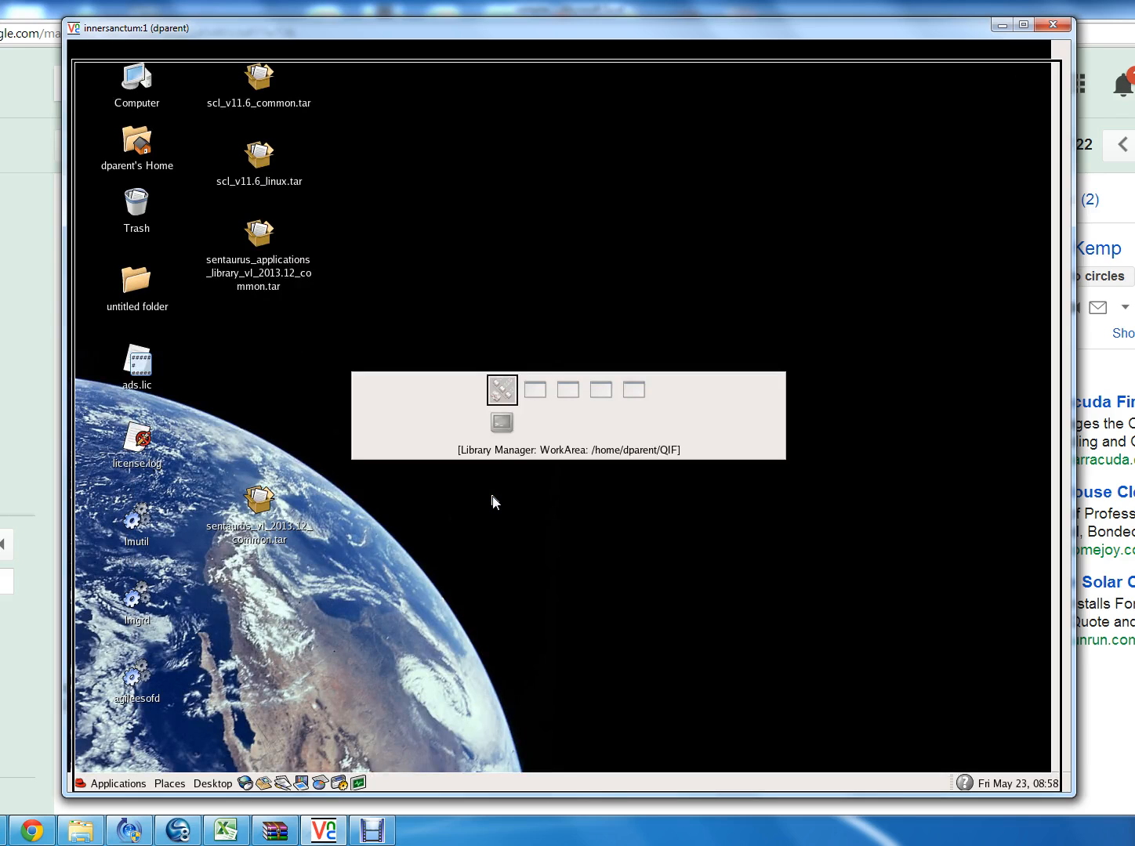
pyautogui.press('Tab')
pyautogui.press('Tab')
pyautogui.press('Tab')
pyautogui.press('Tab')
pyautogui.press('Tab')
pyautogui.press('Tab')
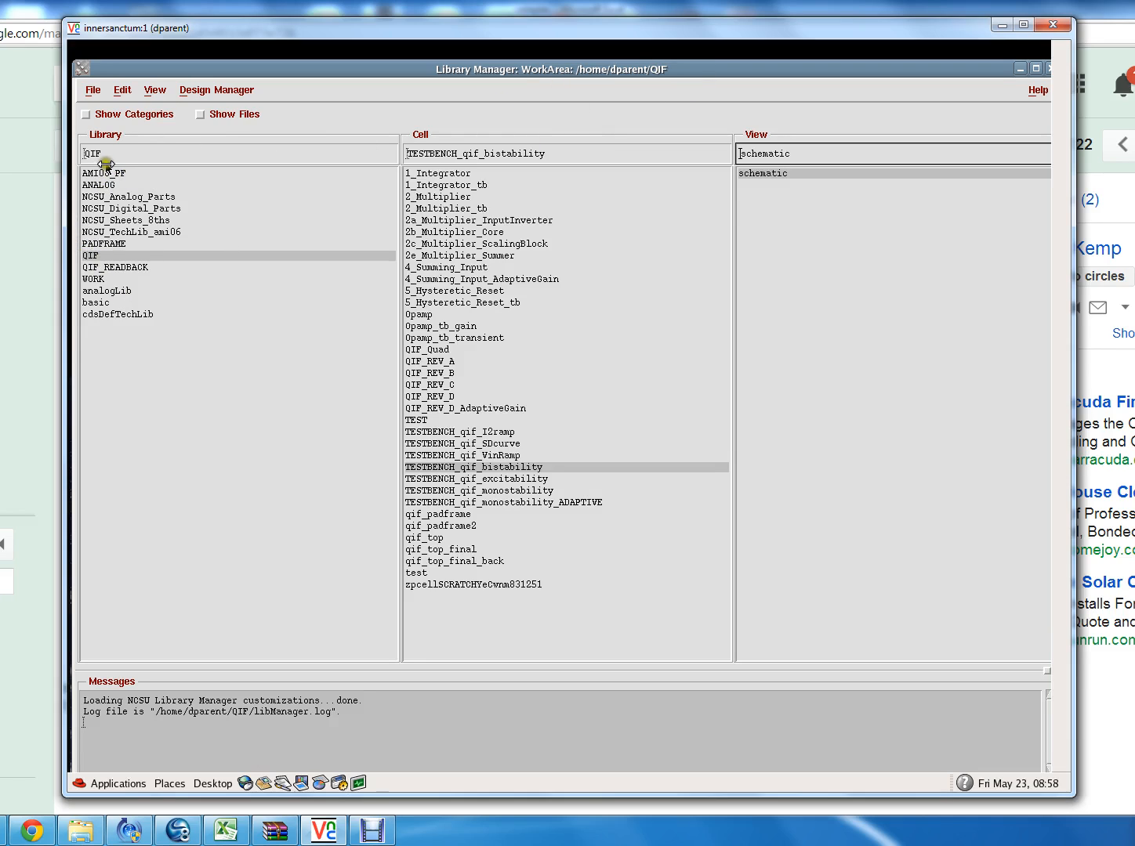
# Examine the cells of the QIF_READBACK and QIF libraries, including the available views of 2_Multiplier and 1_Integrator.
pyautogui.click(100, 267)
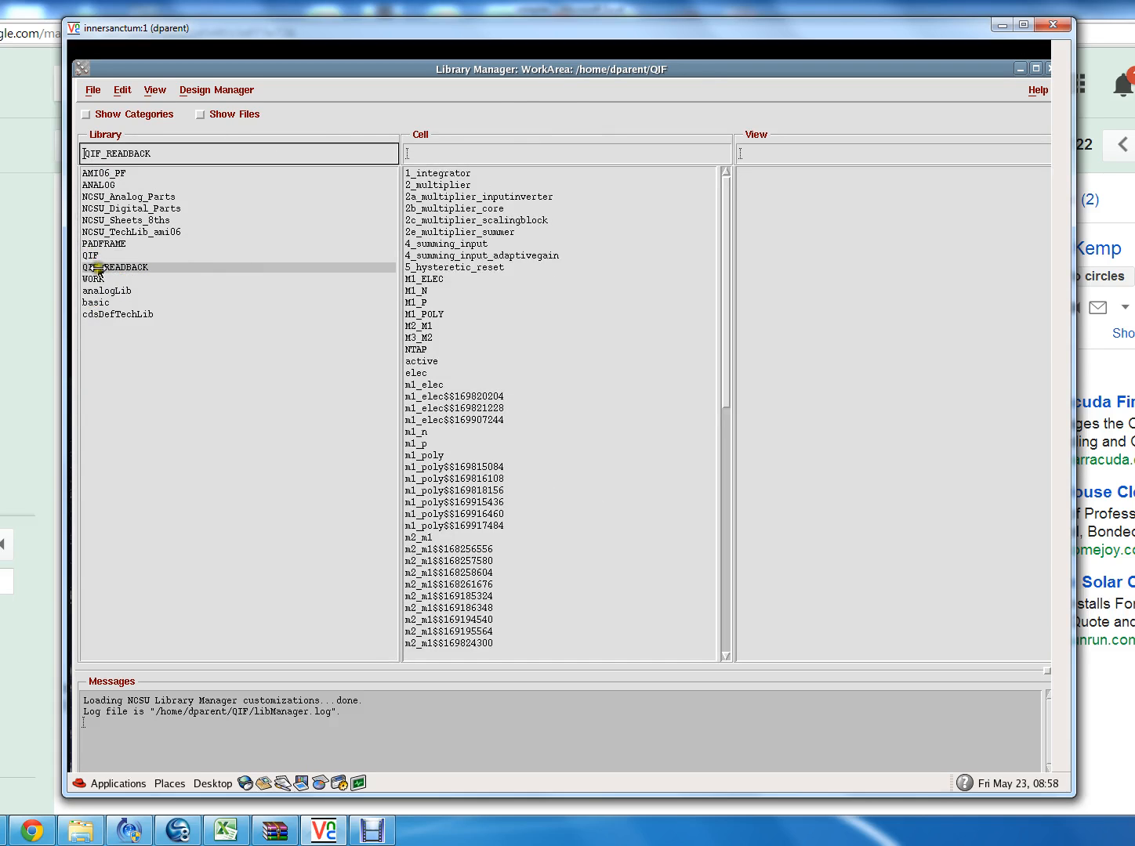
pyautogui.click(100, 256)
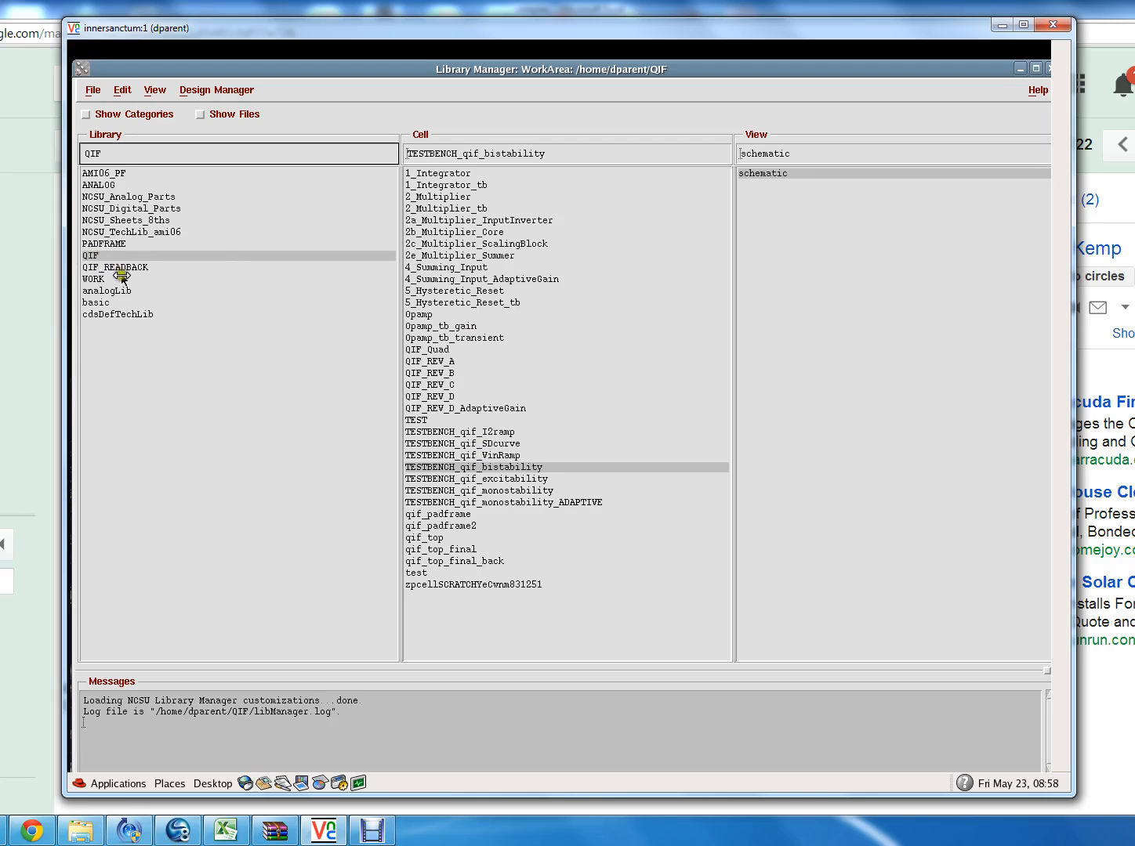
pyautogui.click(463, 173)
pyautogui.click(458, 185)
pyautogui.click(452, 209)
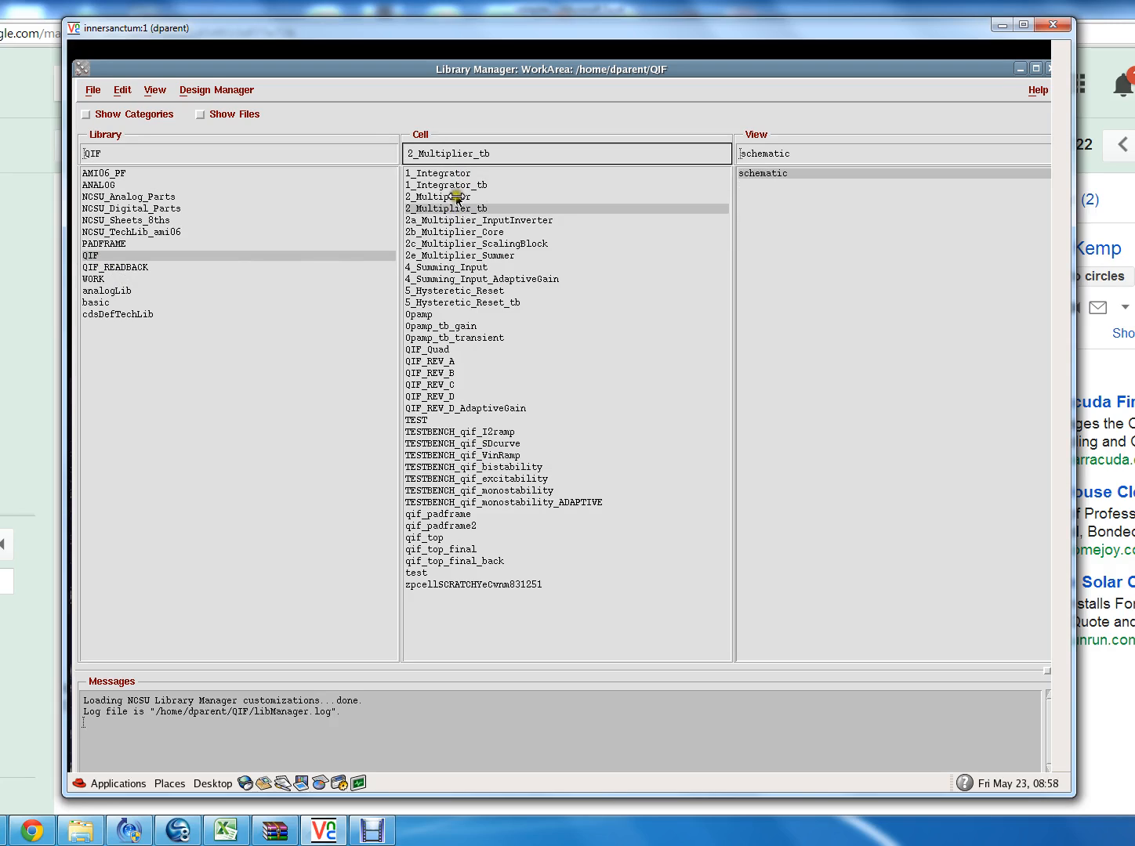
pyautogui.click(457, 197)
pyautogui.click(757, 186)
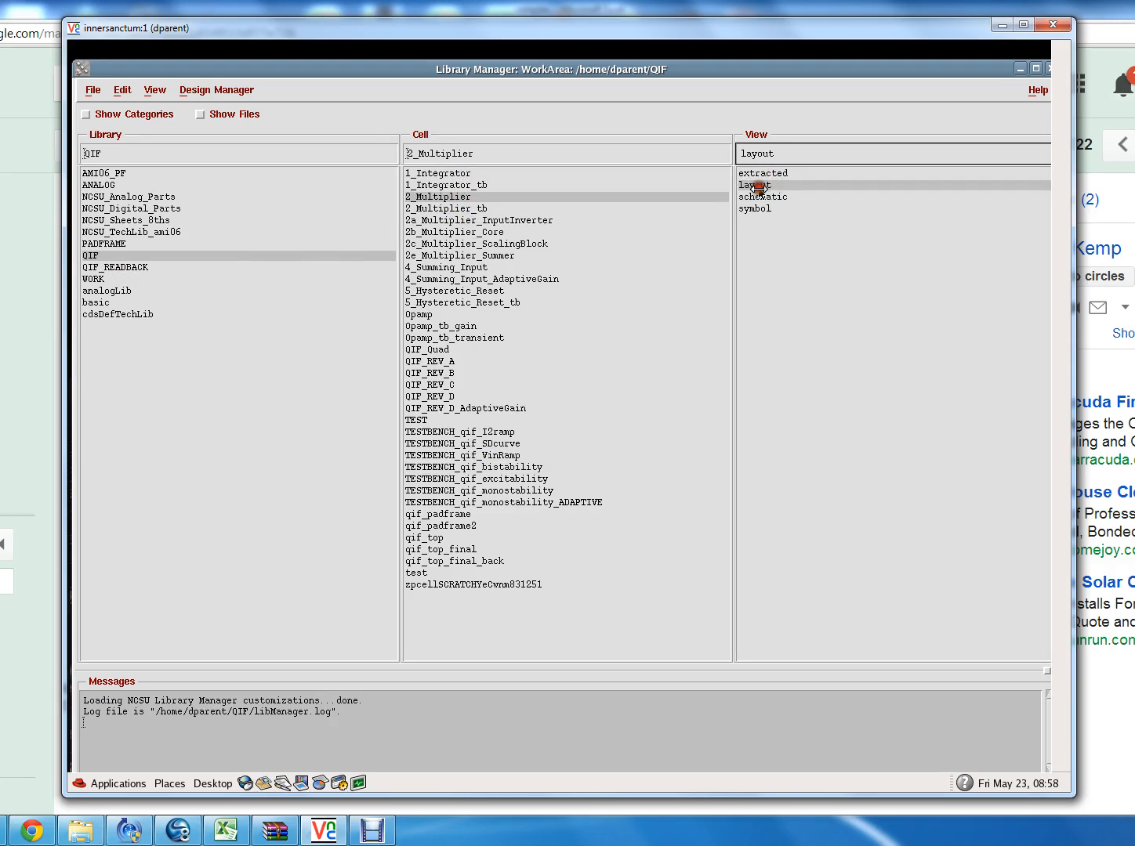
pyautogui.click(757, 196)
pyautogui.click(757, 209)
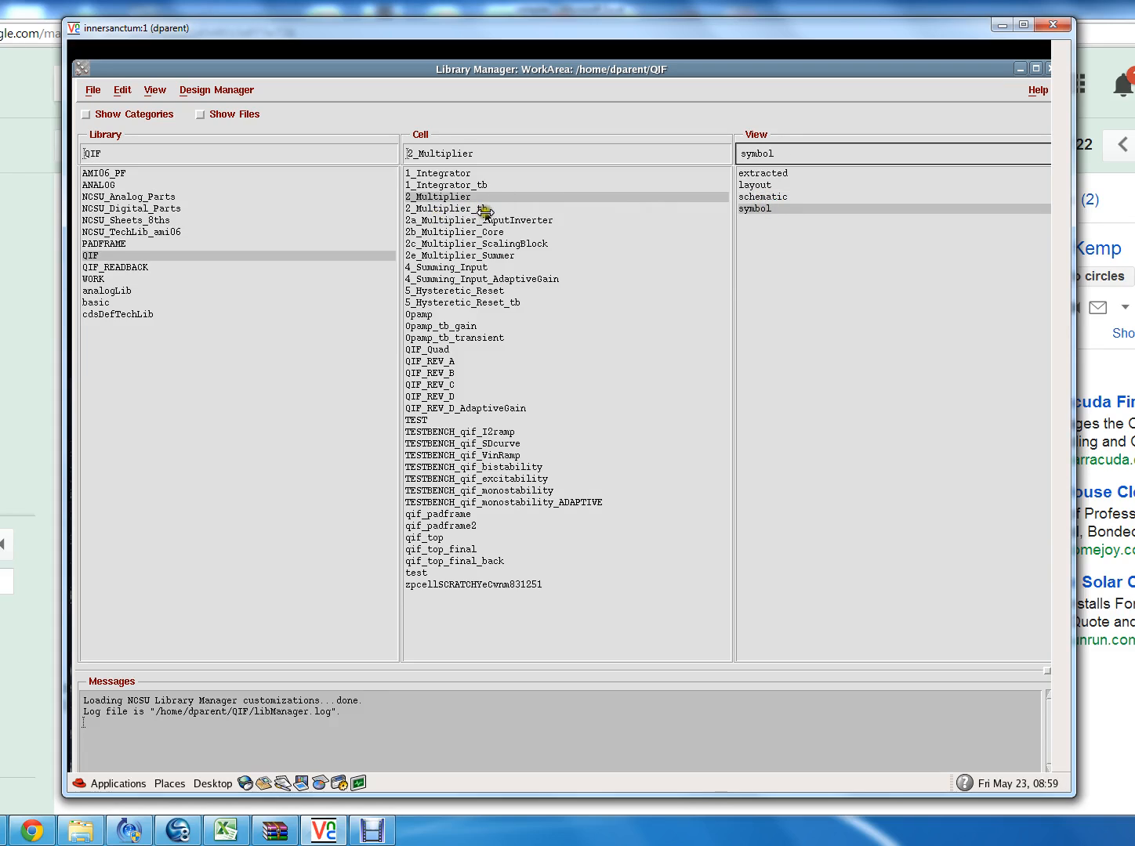
pyautogui.click(448, 176)
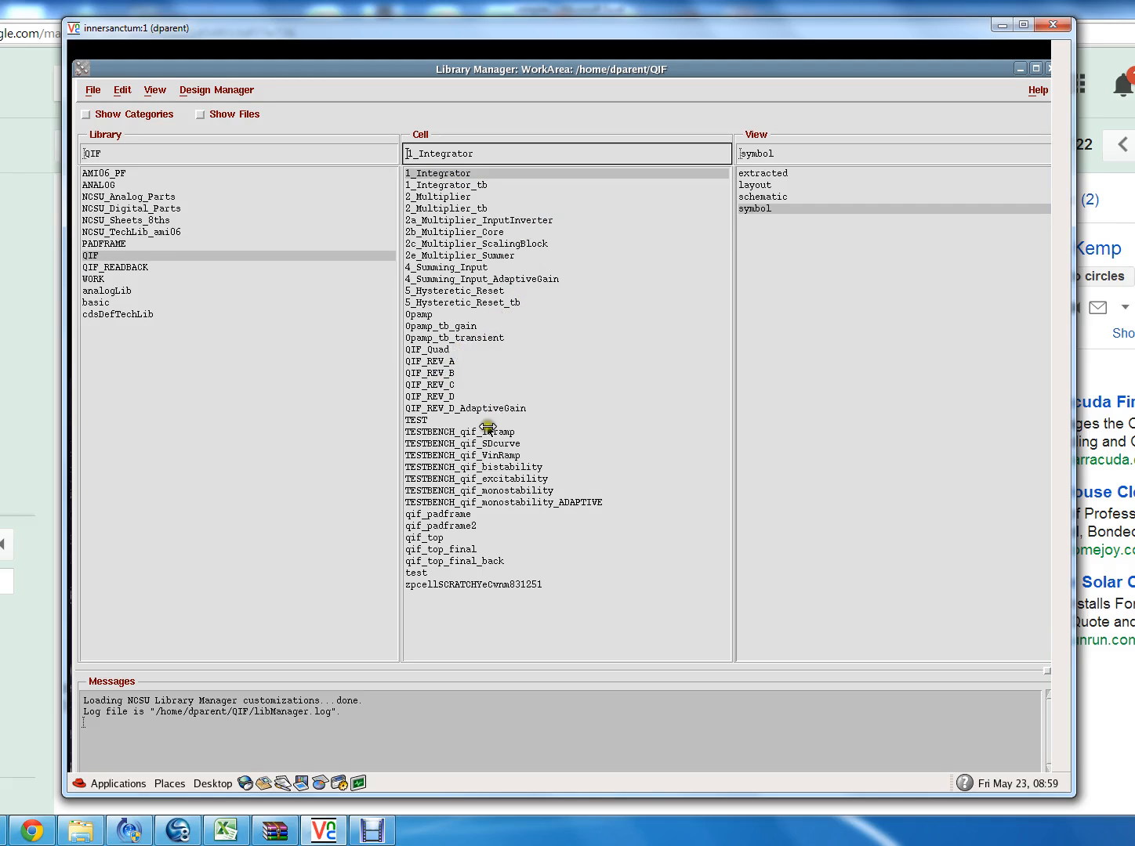
# Open the layout view of the qif_padframe cell from the QIF library and dismiss the What's New window.
pyautogui.click(454, 514)
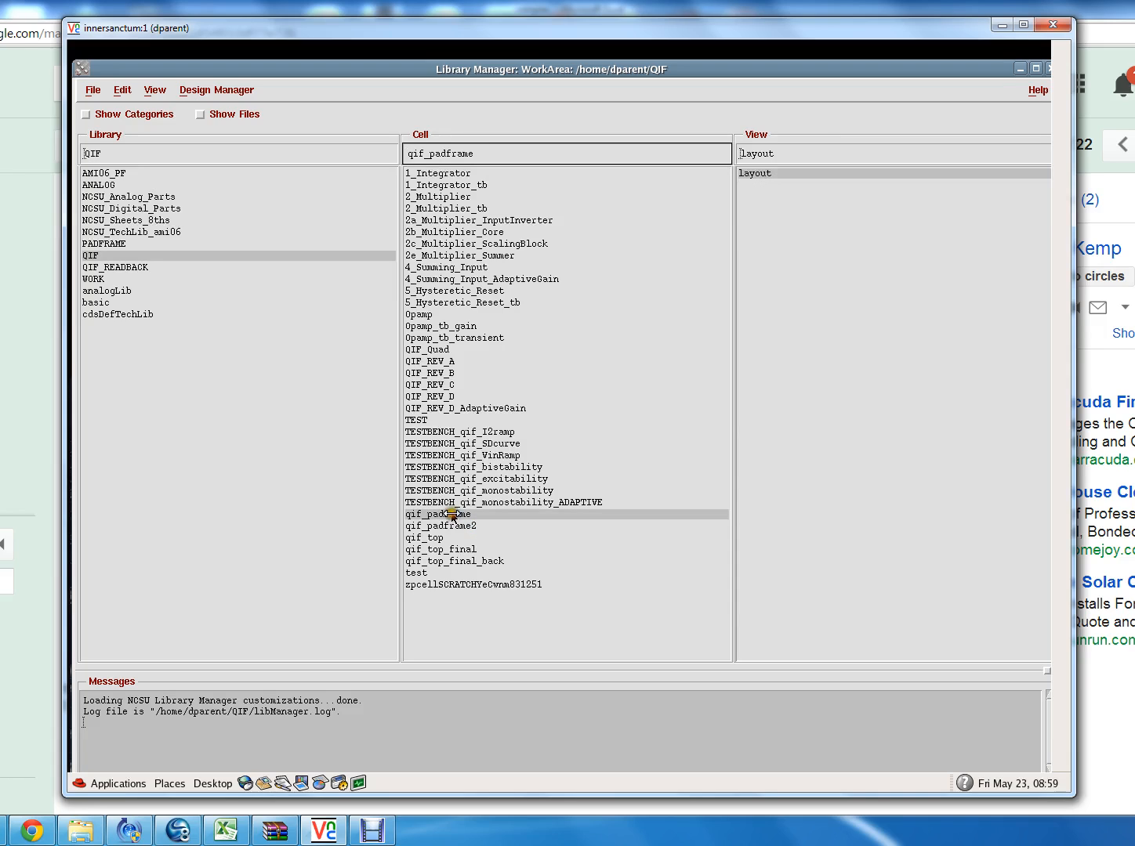
pyautogui.doubleClick(754, 172)
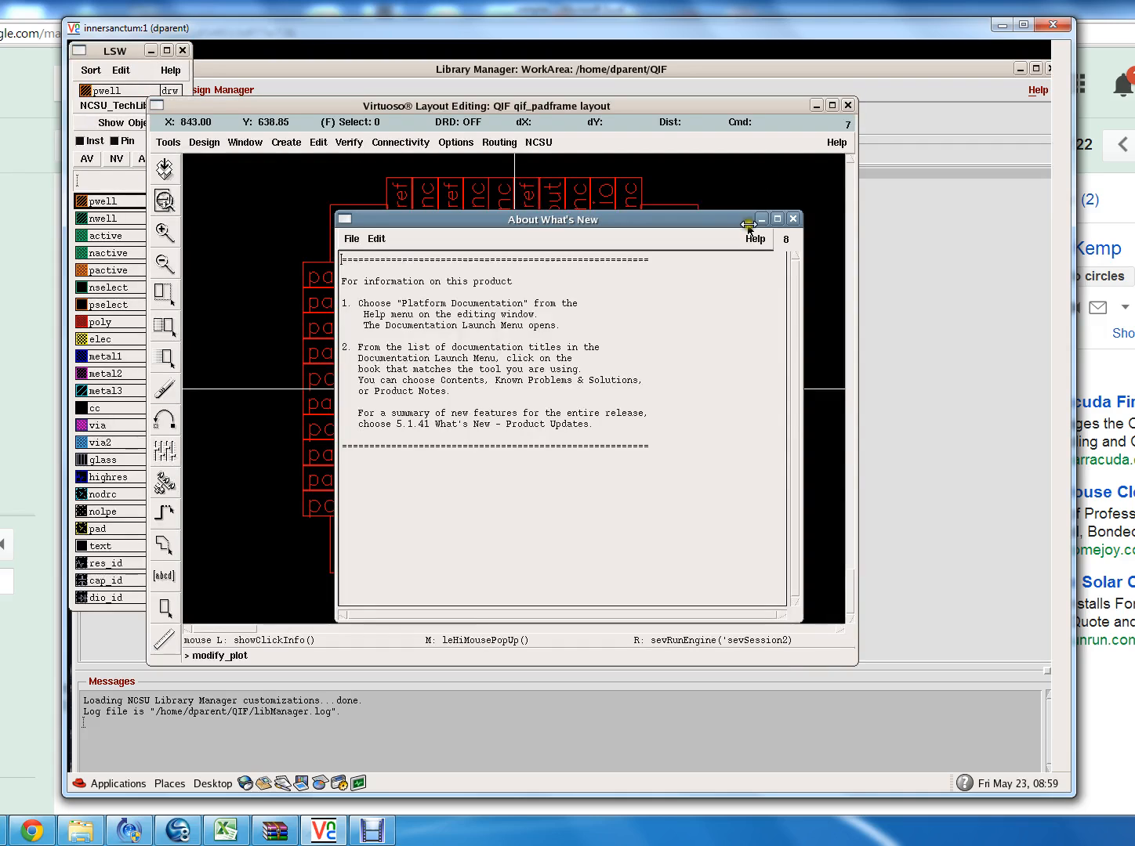
pyautogui.click(794, 220)
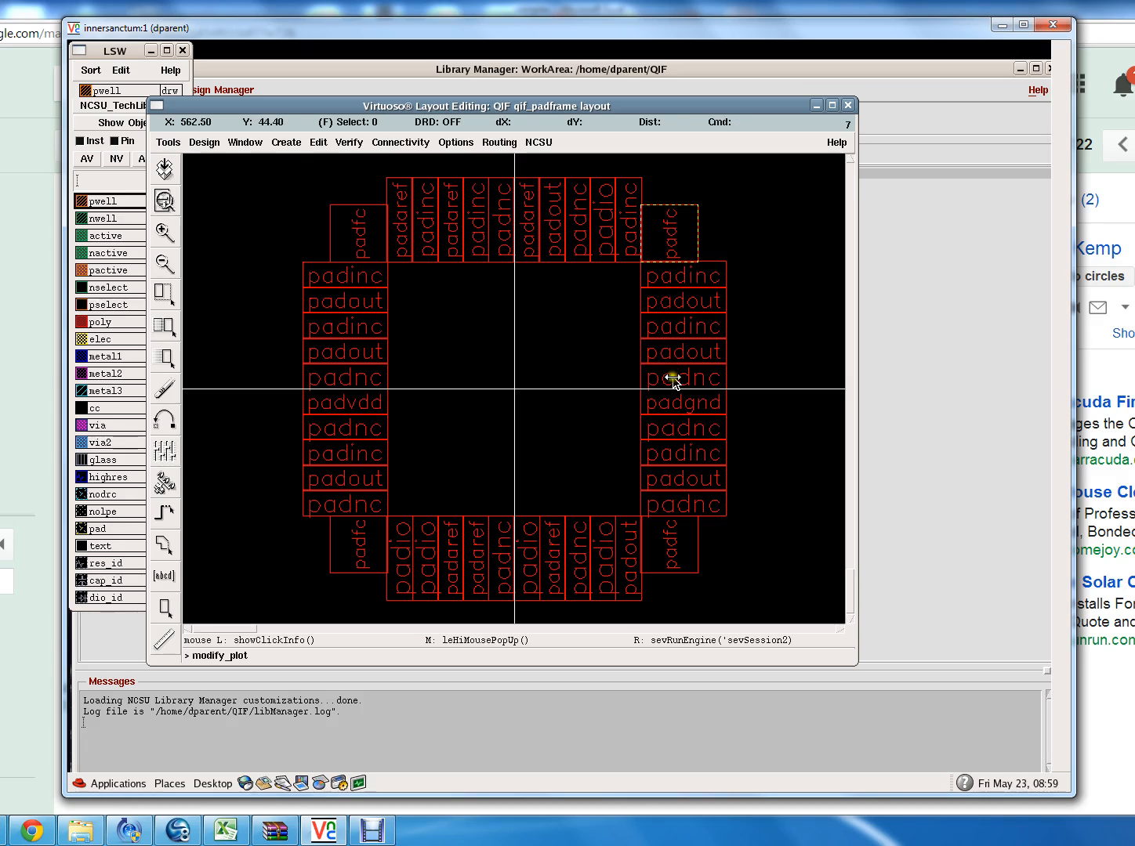
# Inspect the instance properties of the padnc pad in the padframe's top row, between padout and padio.
pyautogui.click(577, 239)
pyautogui.press('q')
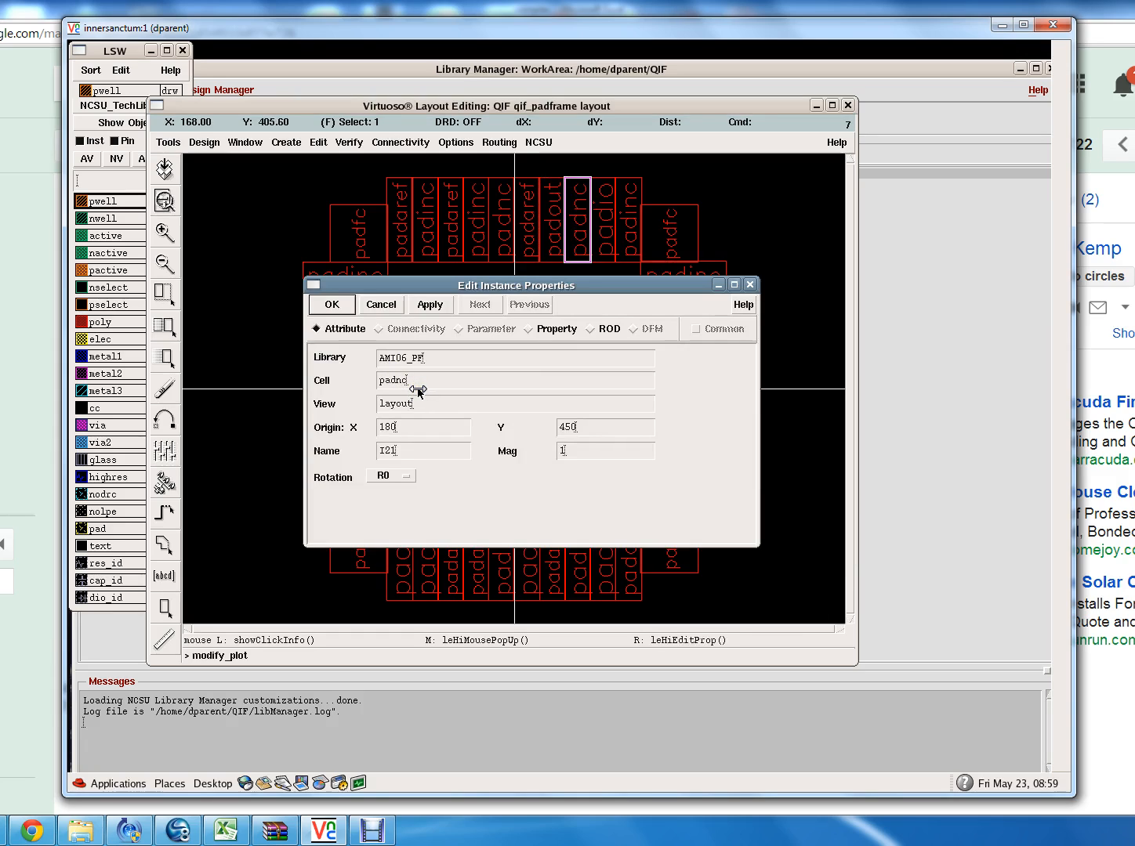
pyautogui.click(429, 304)
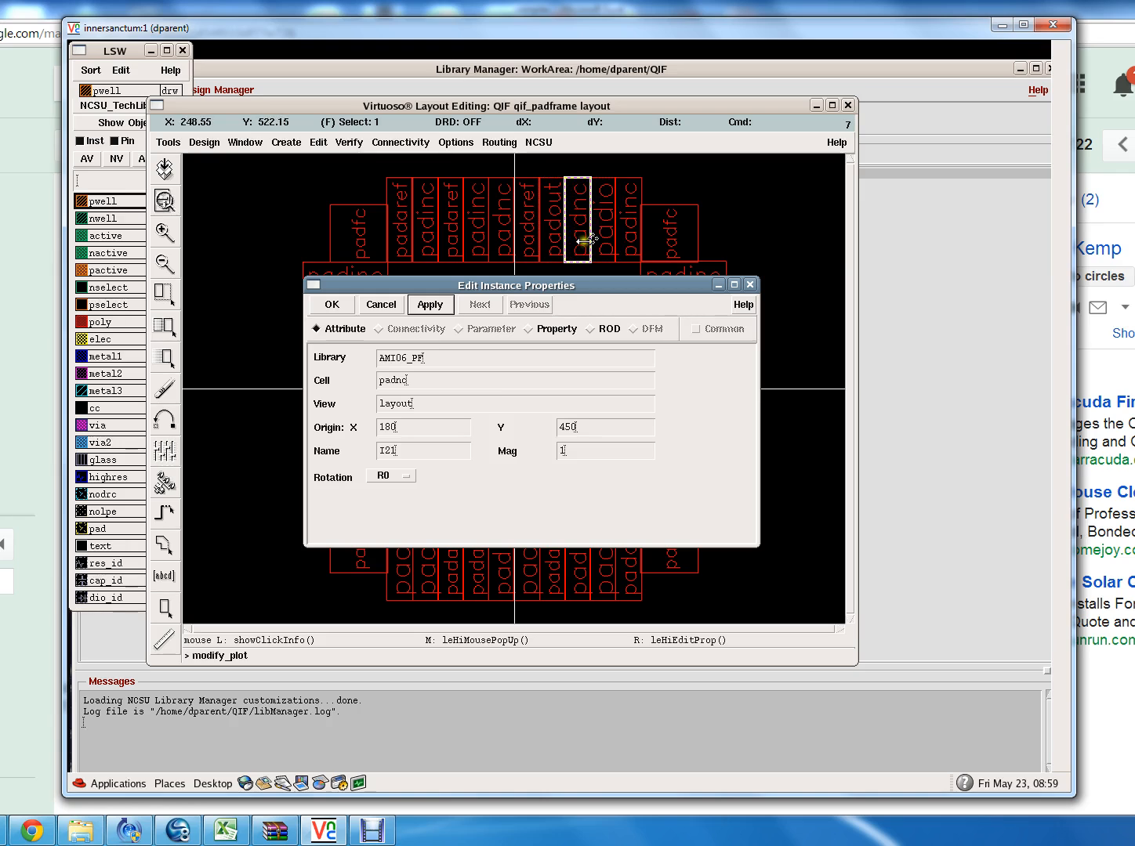
pyautogui.click(392, 308)
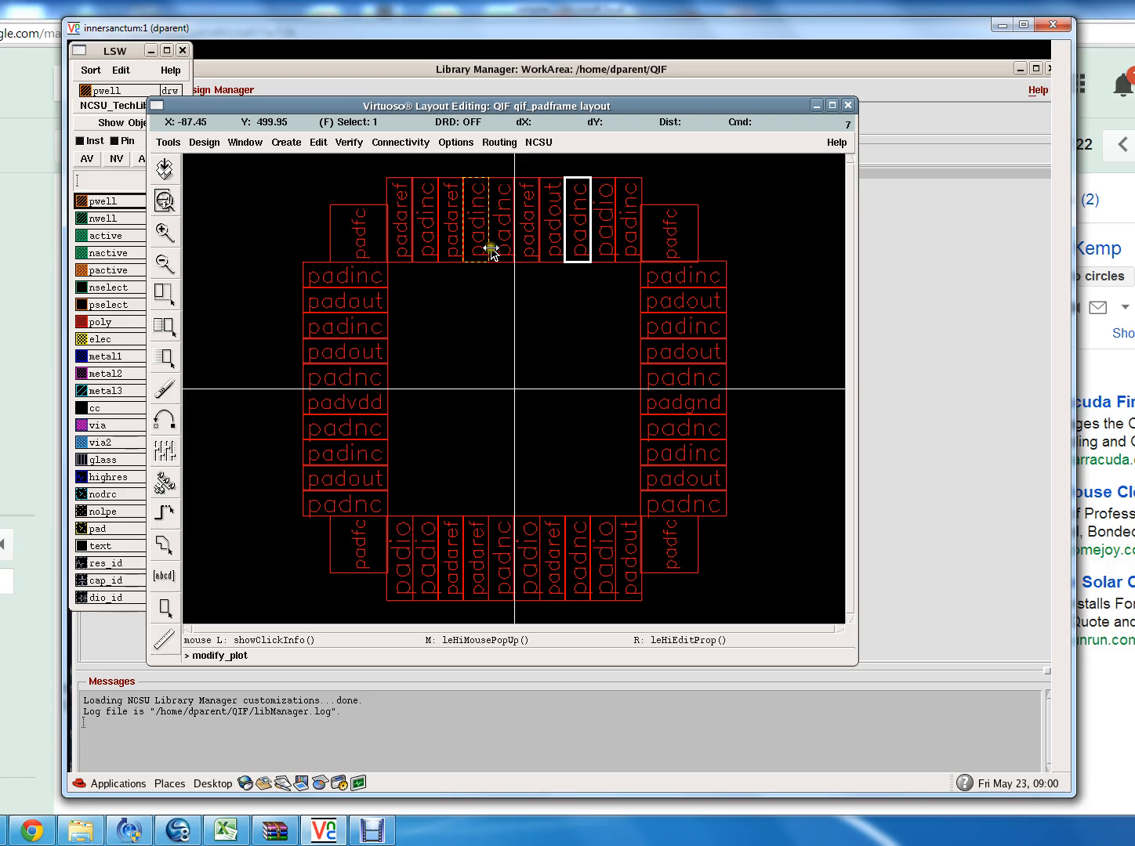
# Inspect the instance properties of the padaref pad just right of the vertical axis in the padframe's top row.
pyautogui.click(527, 255)
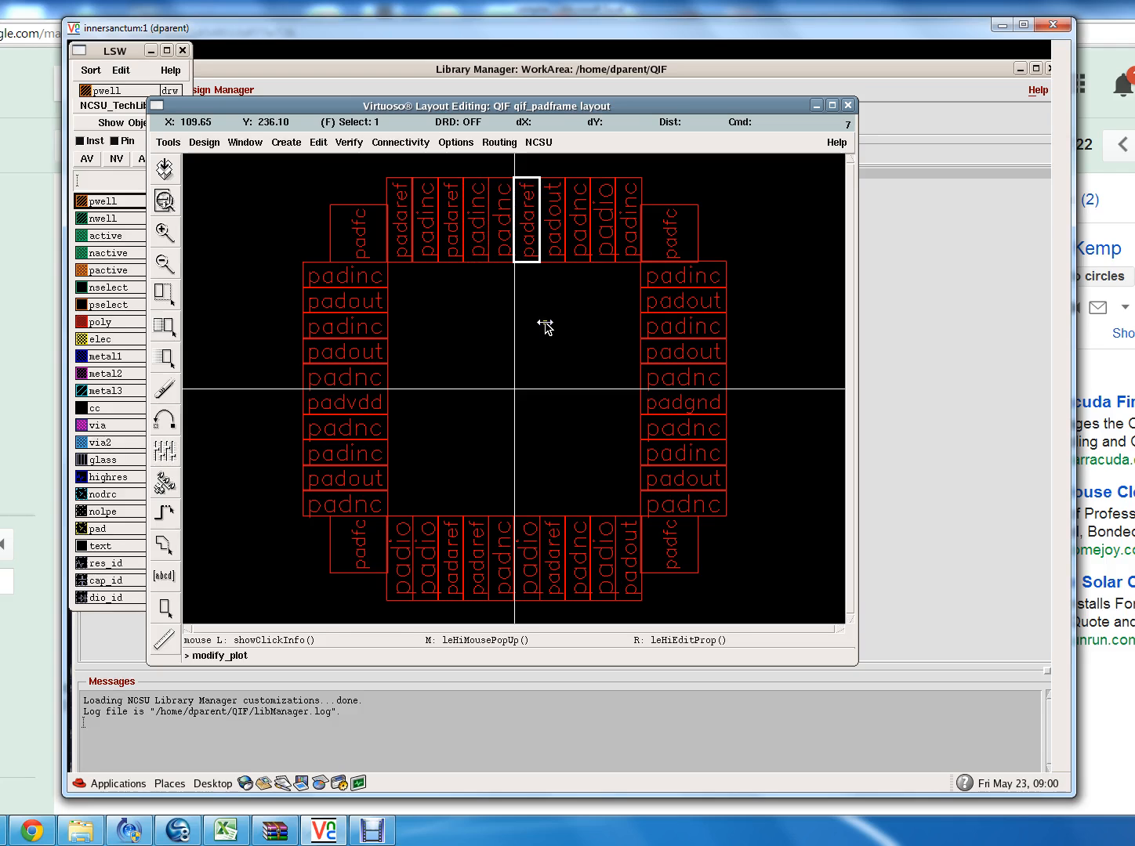
pyautogui.press('q')
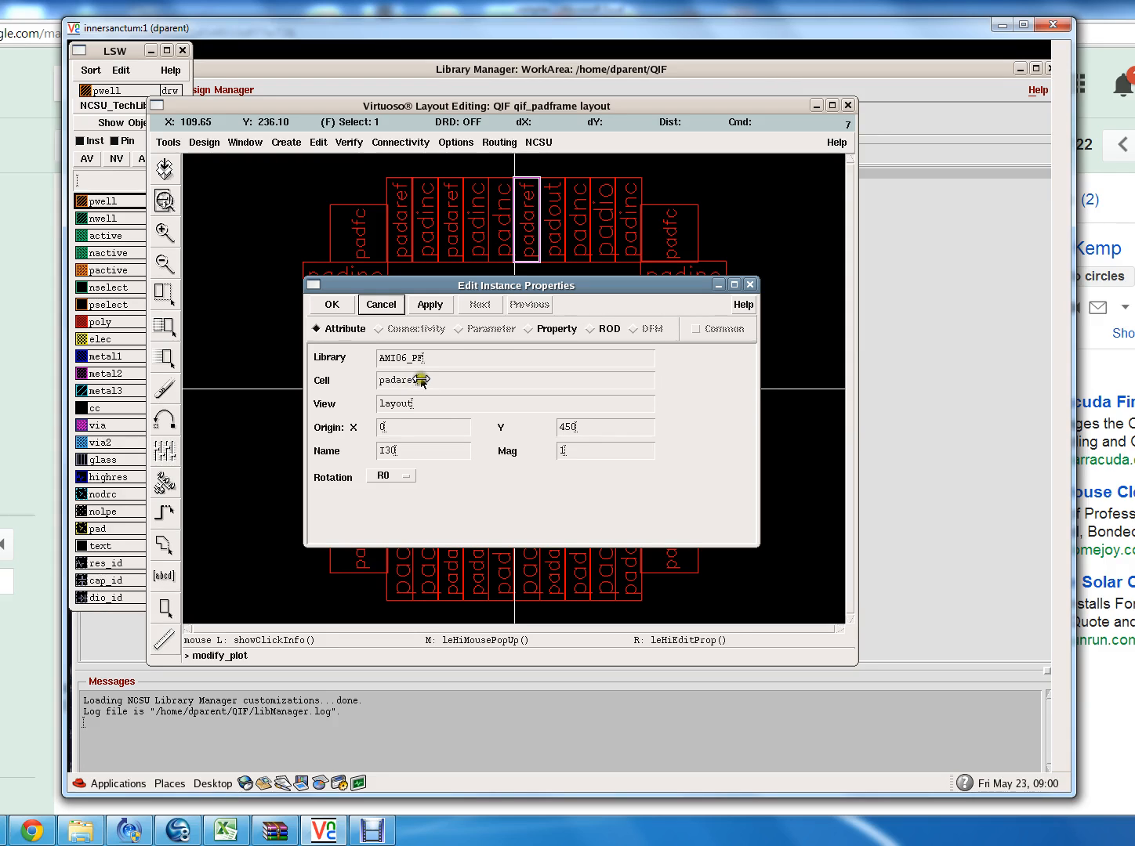
pyautogui.click(381, 305)
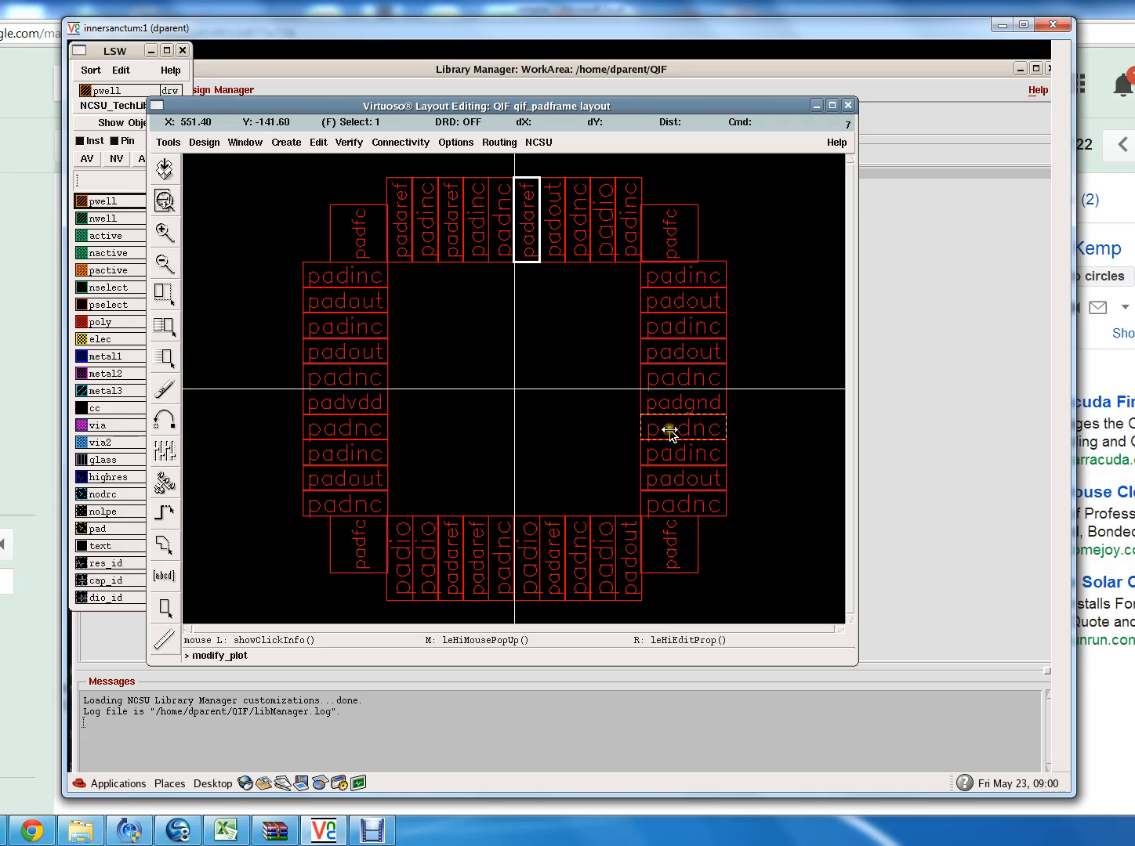
# Maximize the layout window and descend into the selected padaref instance in read mode.
pyautogui.click(832, 107)
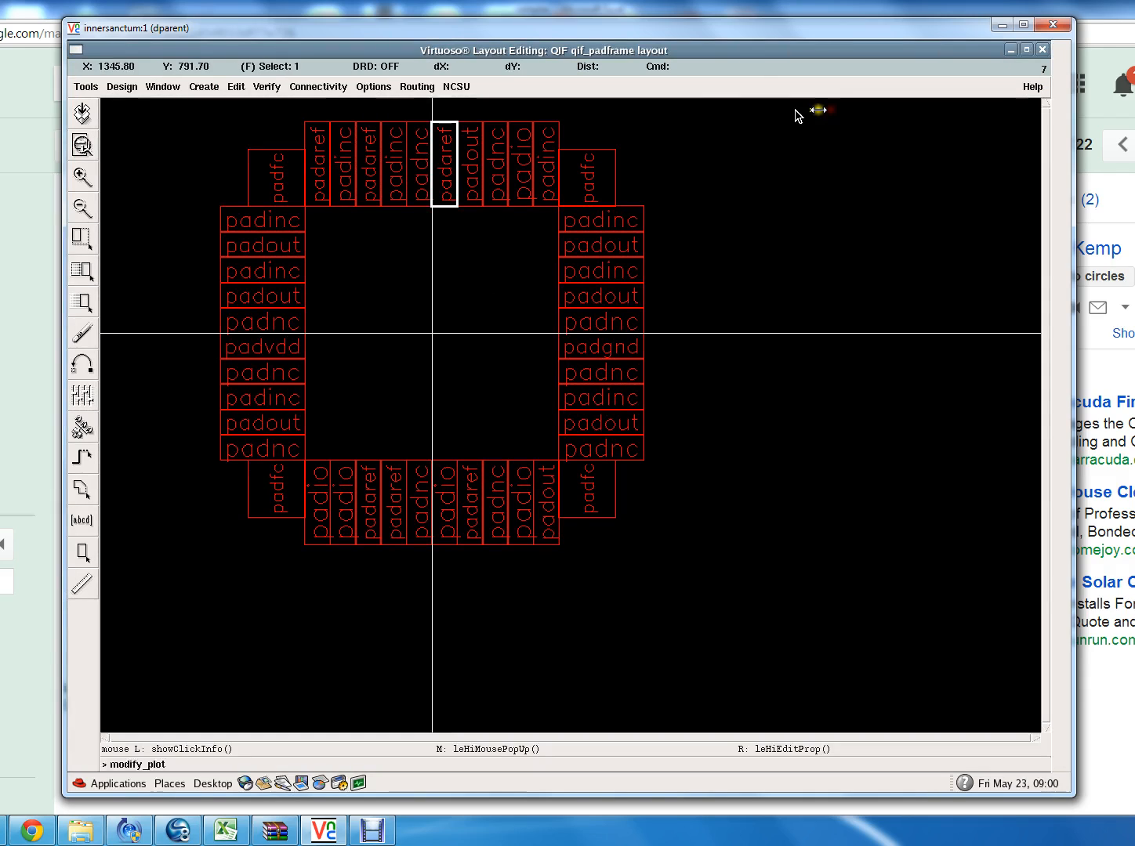
pyautogui.click(265, 87)
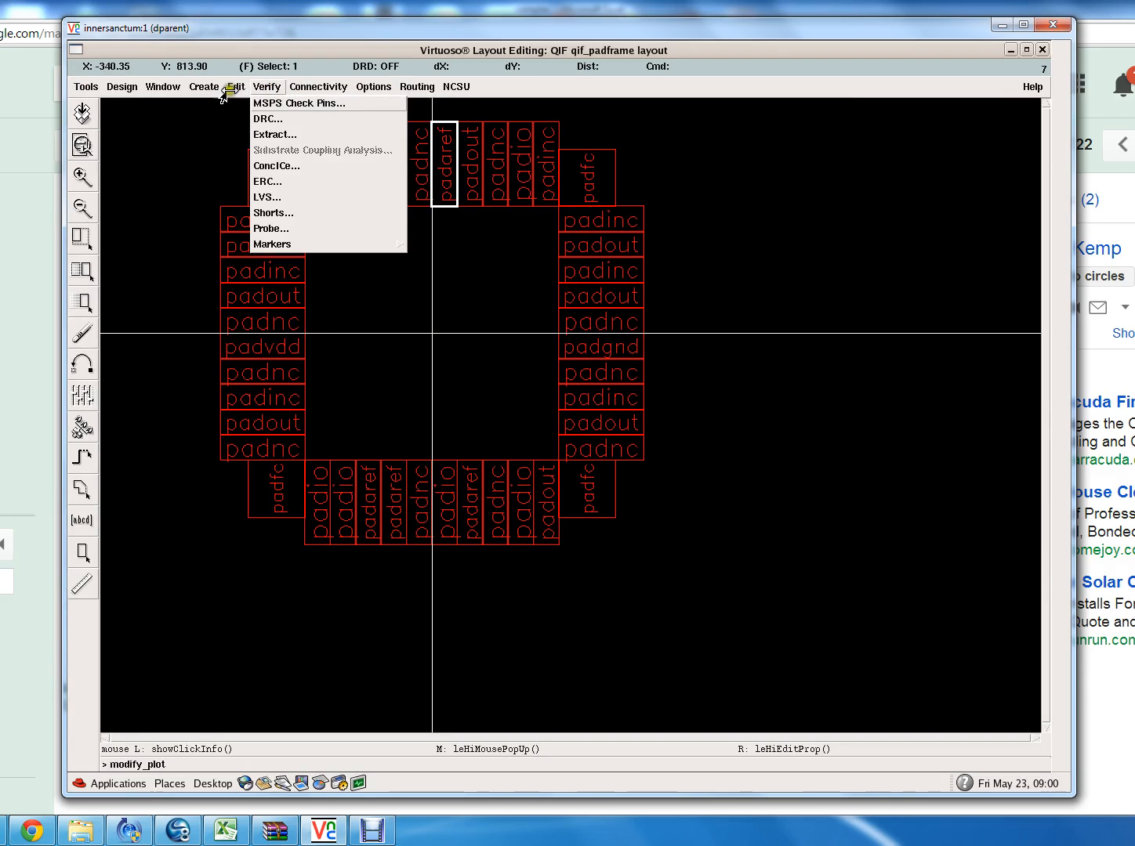
pyautogui.click(117, 87)
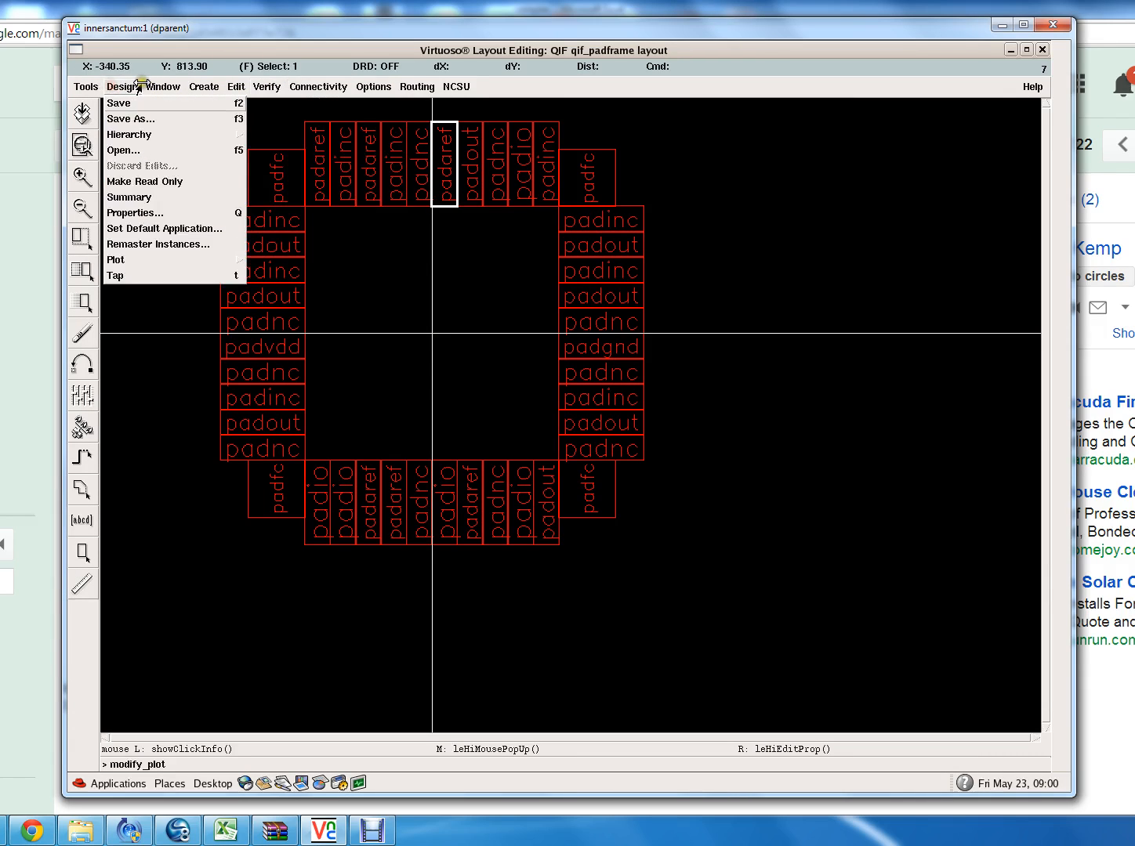
pyautogui.click(166, 86)
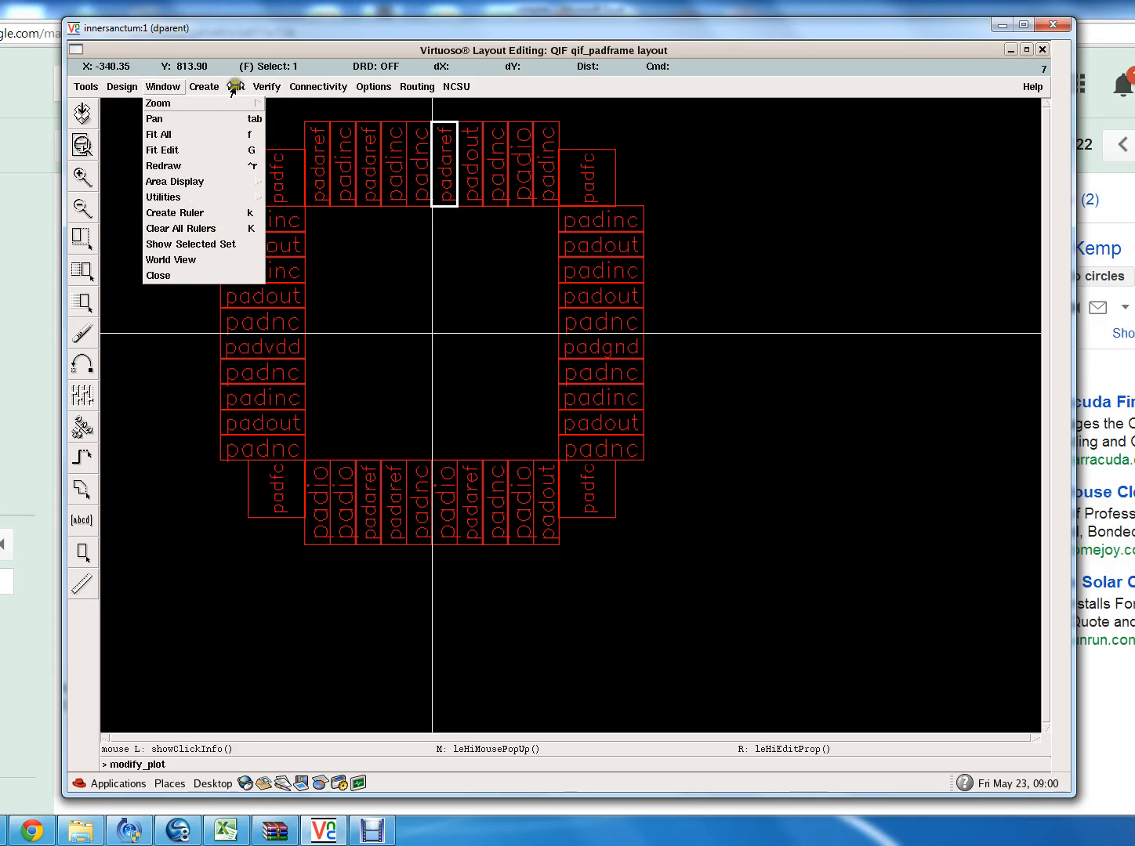
pyautogui.click(336, 85)
pyautogui.click(380, 86)
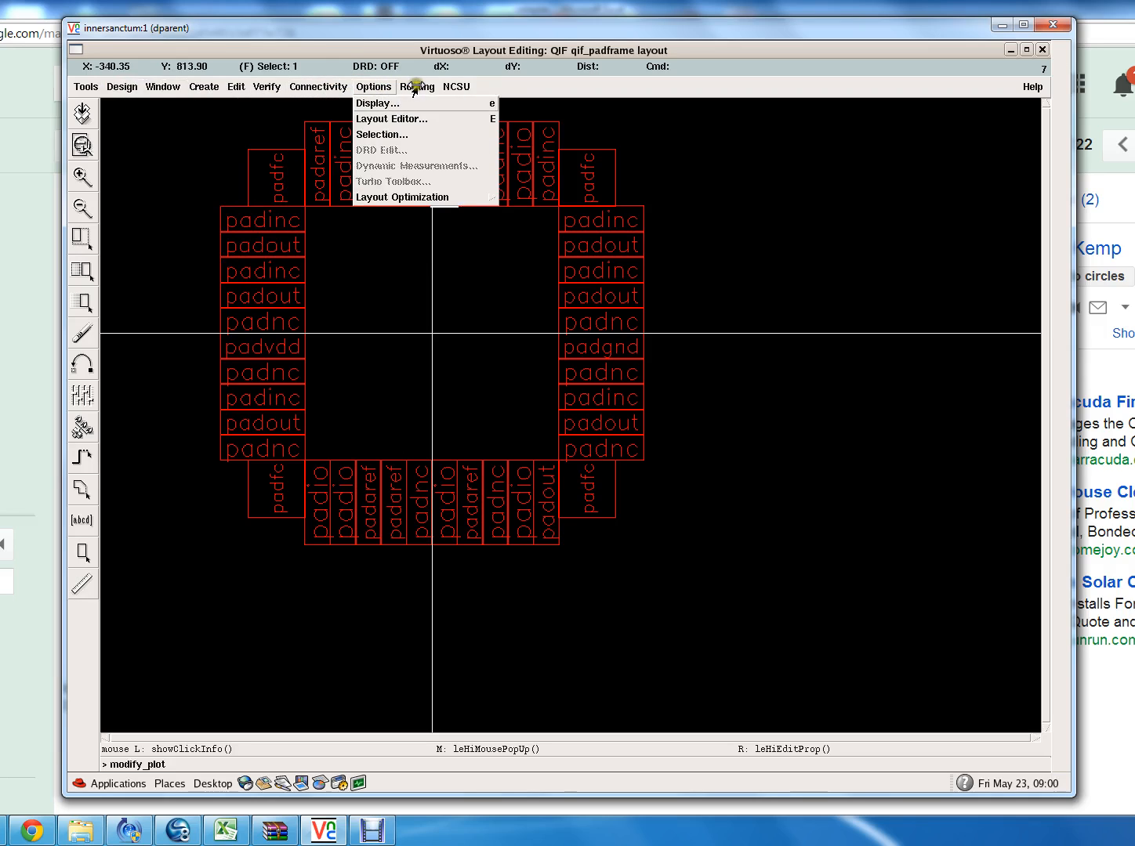
pyautogui.click(416, 86)
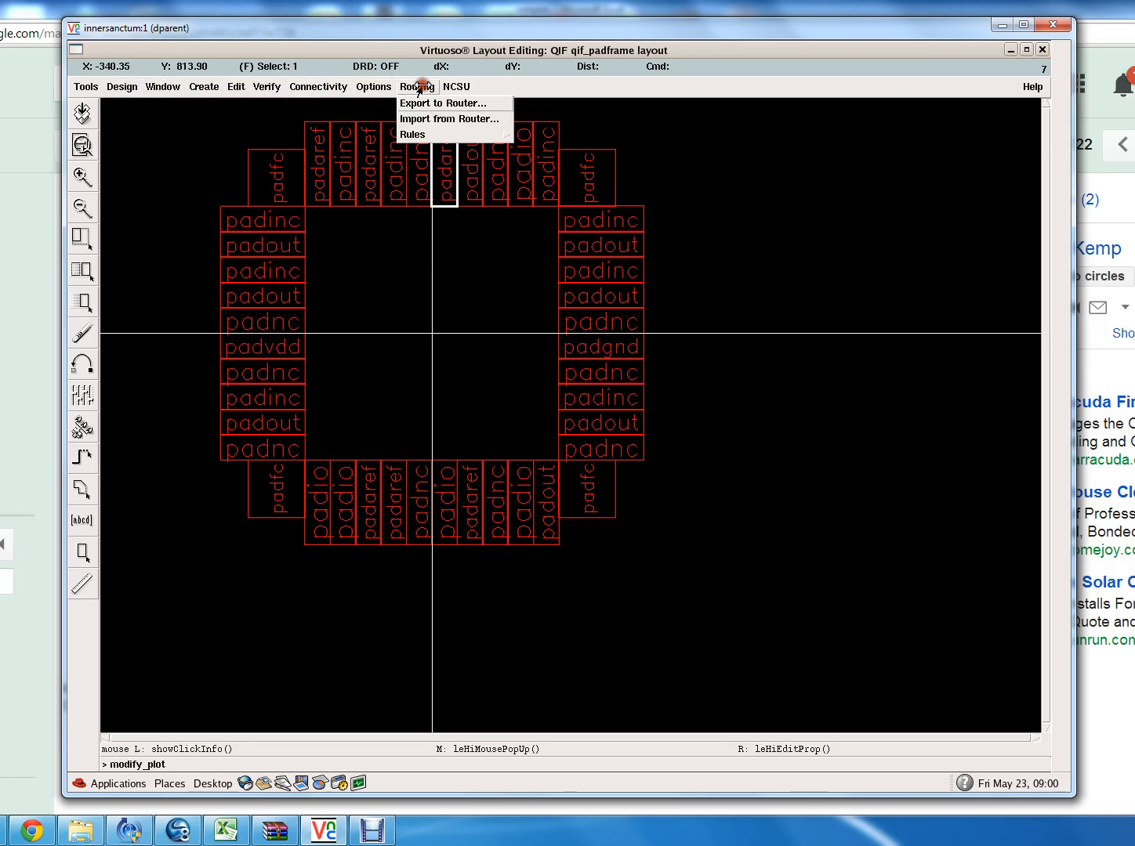
pyautogui.click(199, 88)
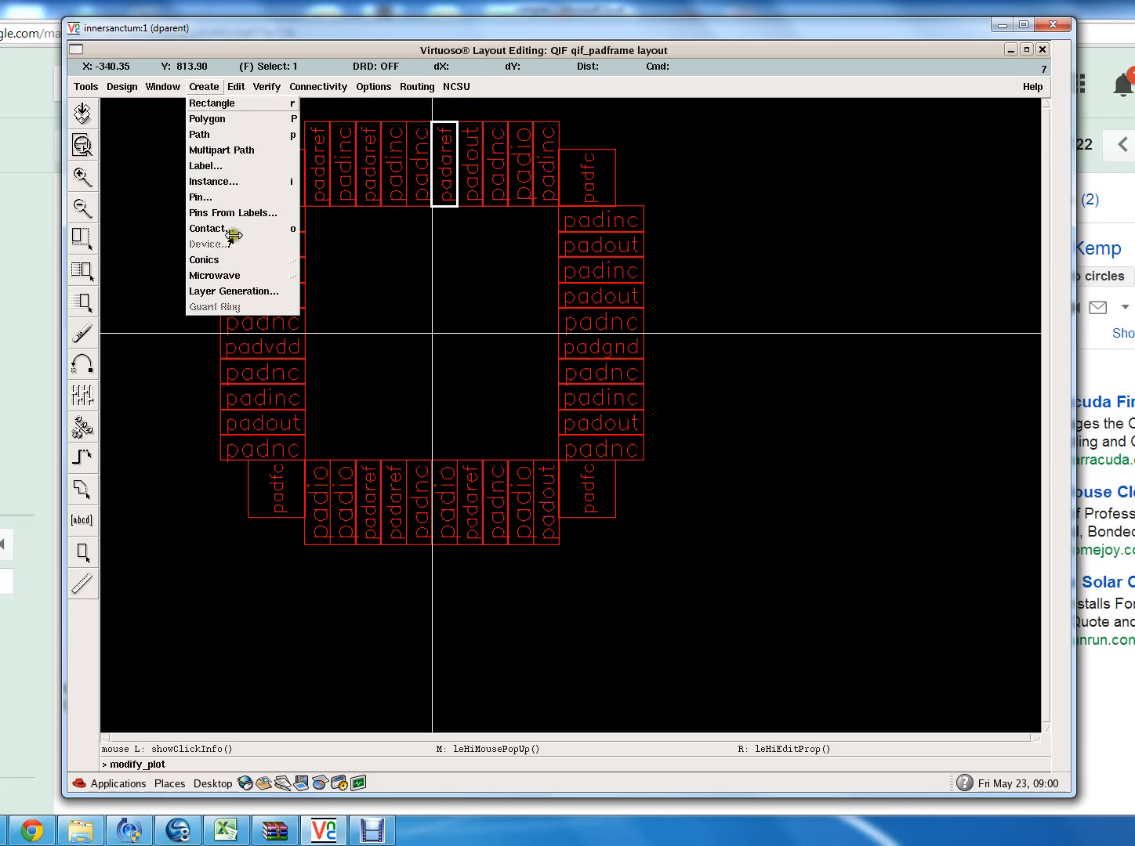
pyautogui.click(163, 87)
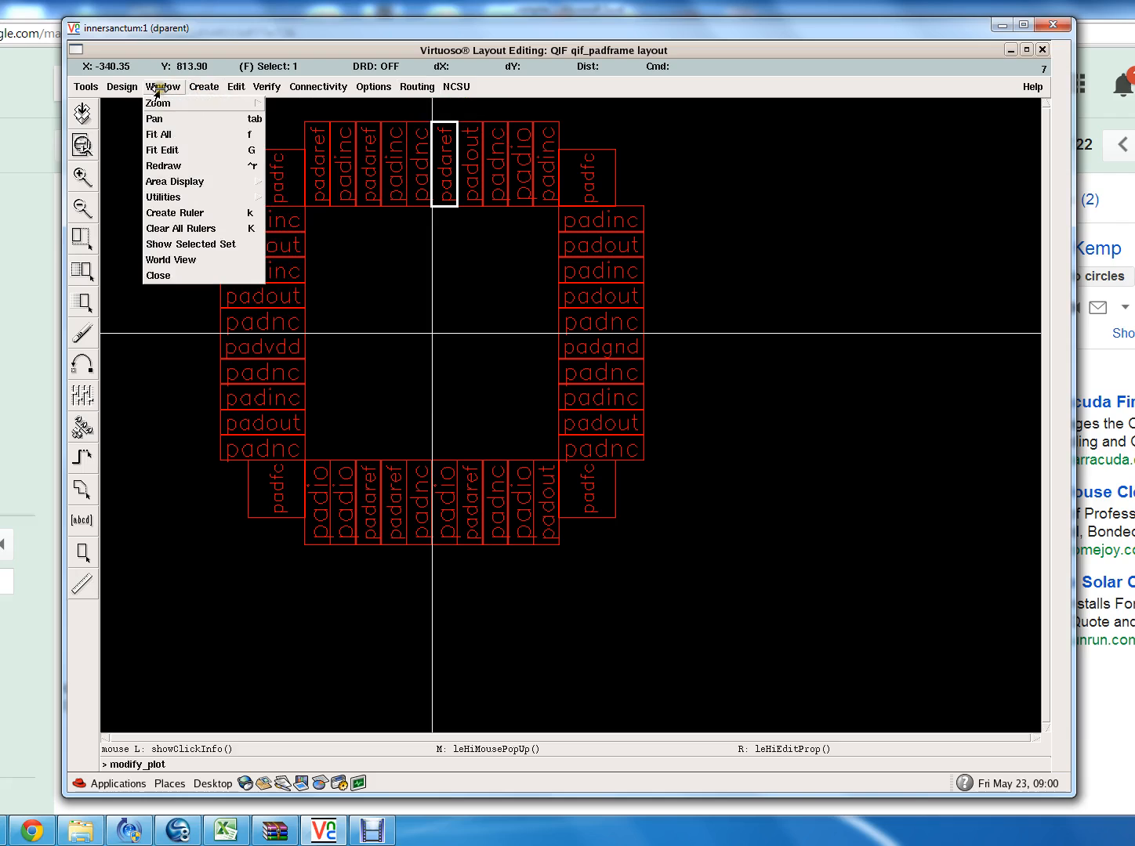
pyautogui.click(123, 87)
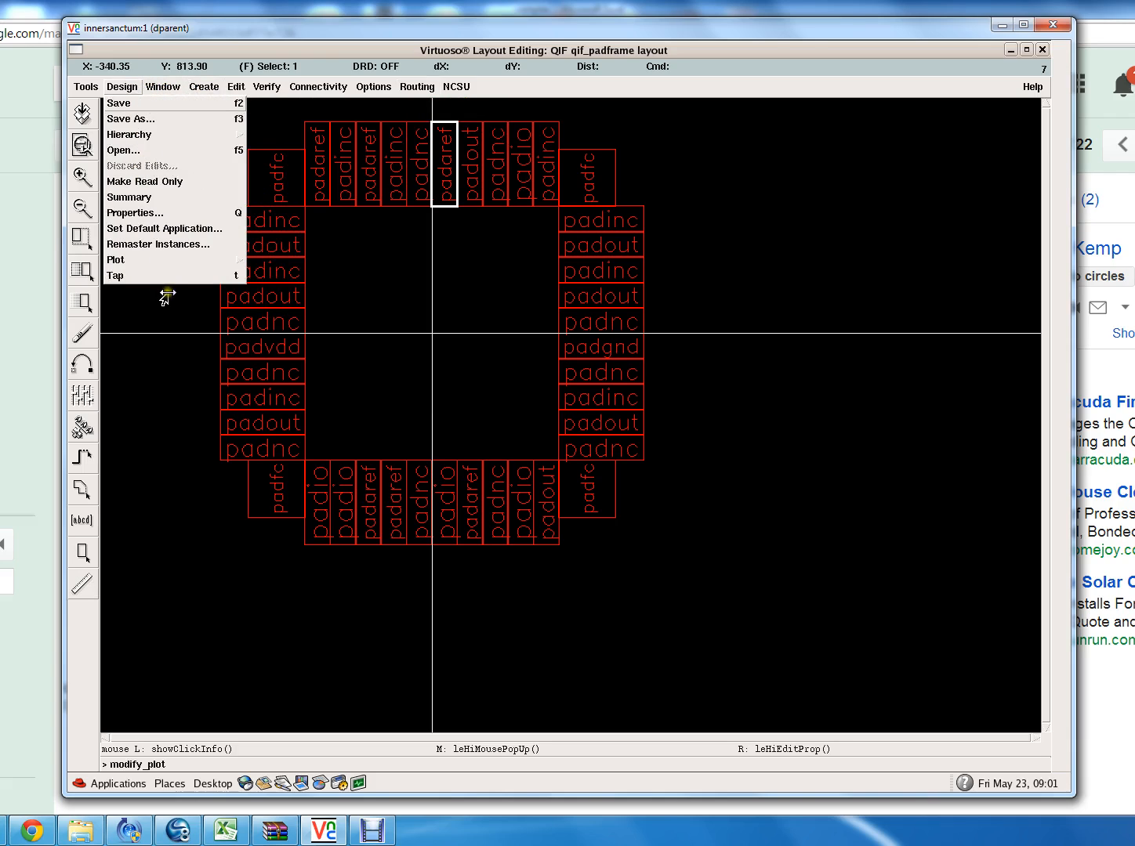
pyautogui.moveTo(157, 135)
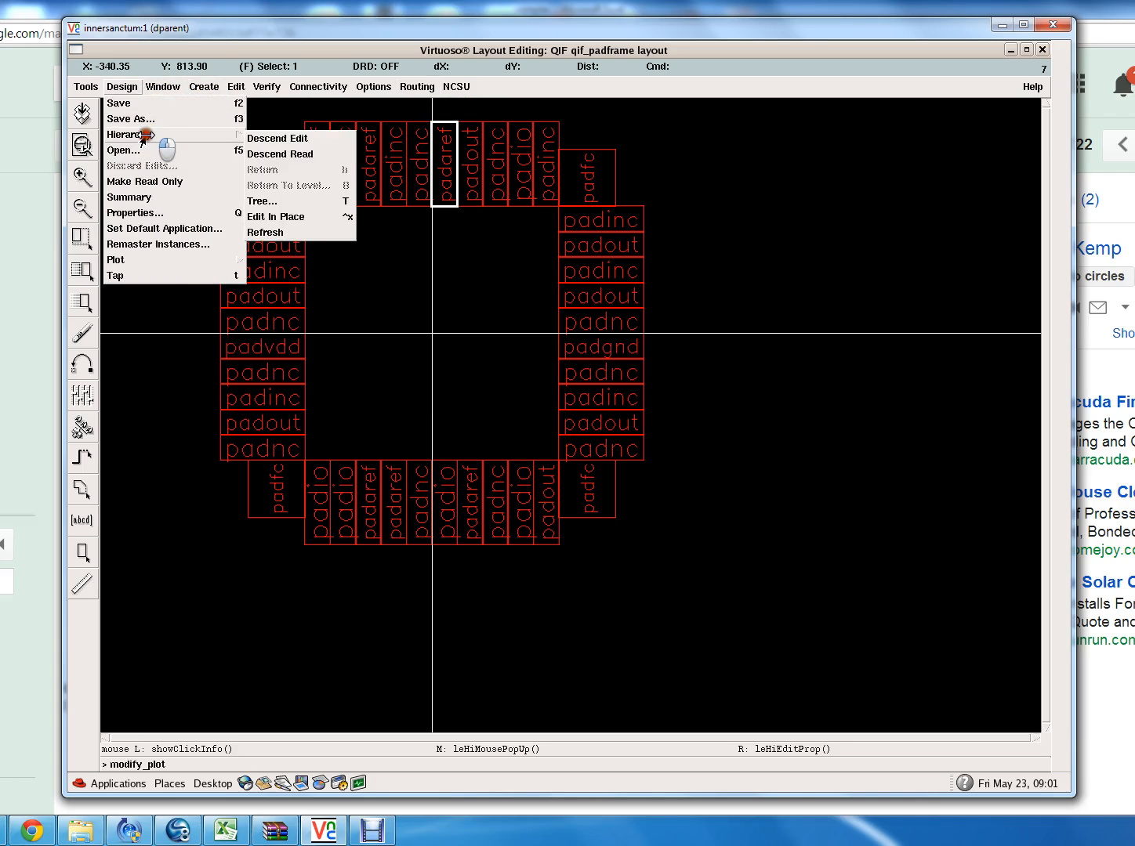
pyautogui.click(304, 152)
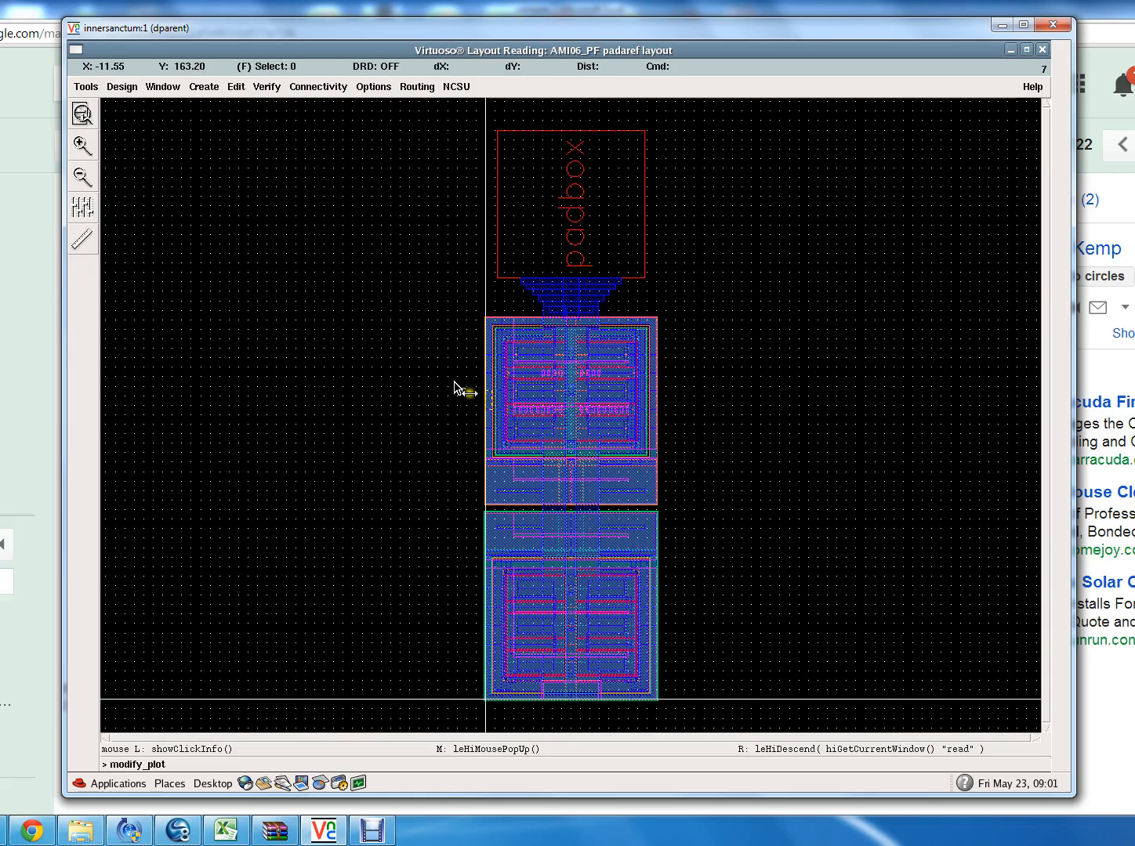
# Examine the device fingers and contacts in the upper block of the padaref layout at close range.
pyautogui.press('z')
pyautogui.click(436, 329)
pyautogui.click(658, 490)
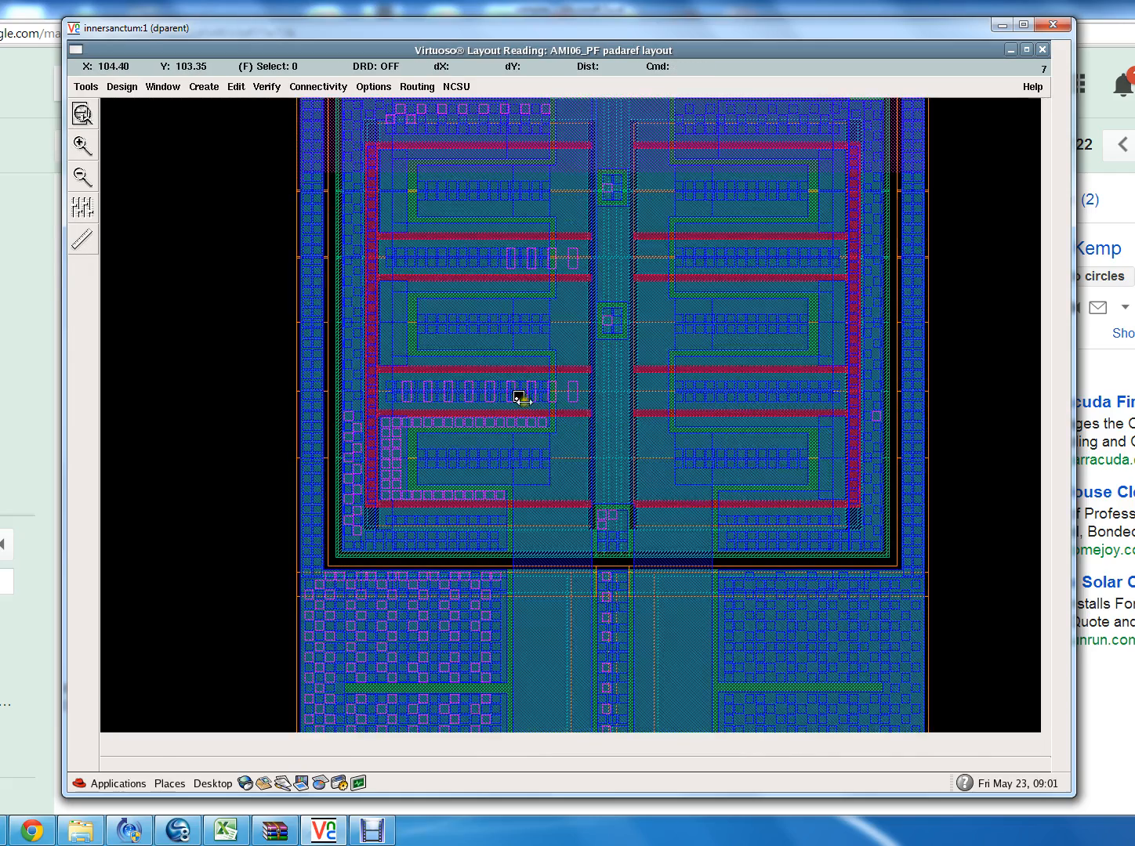
pyautogui.press('z')
pyautogui.click(401, 250)
pyautogui.click(745, 578)
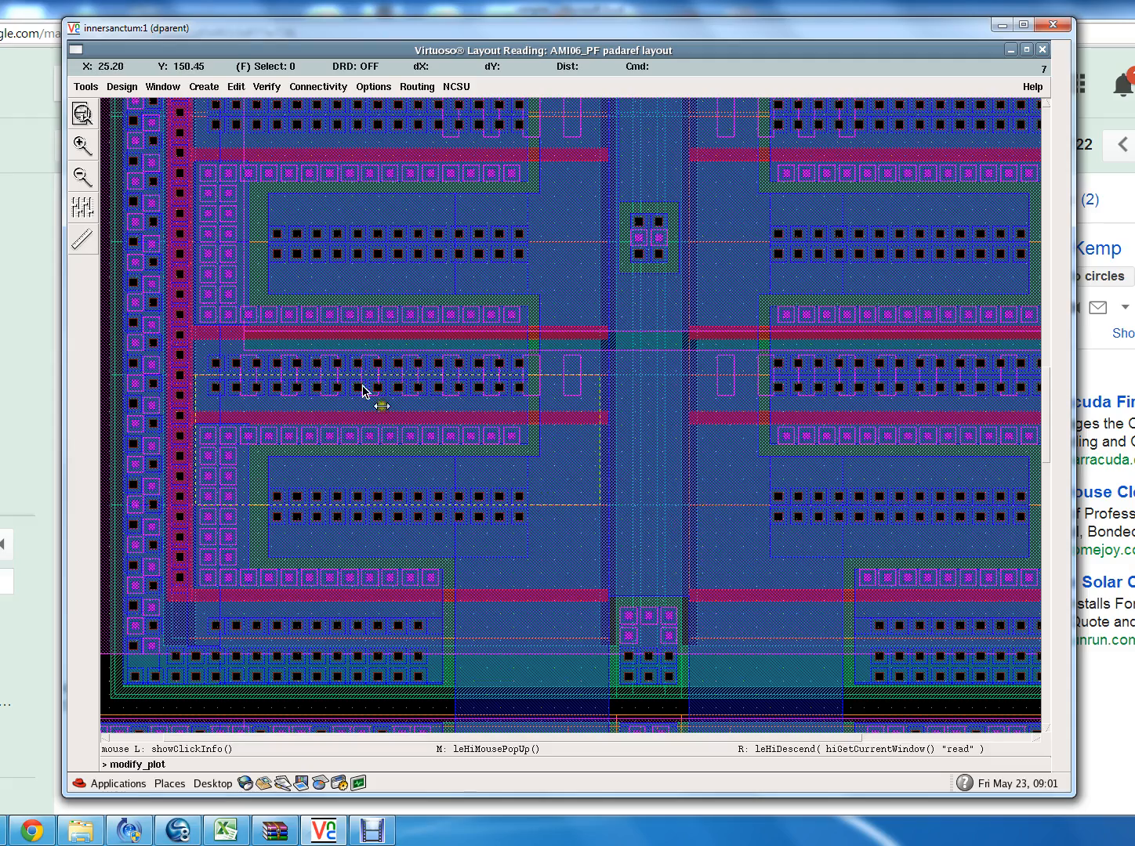
pyautogui.press('z')
pyautogui.click(330, 238)
pyautogui.click(582, 563)
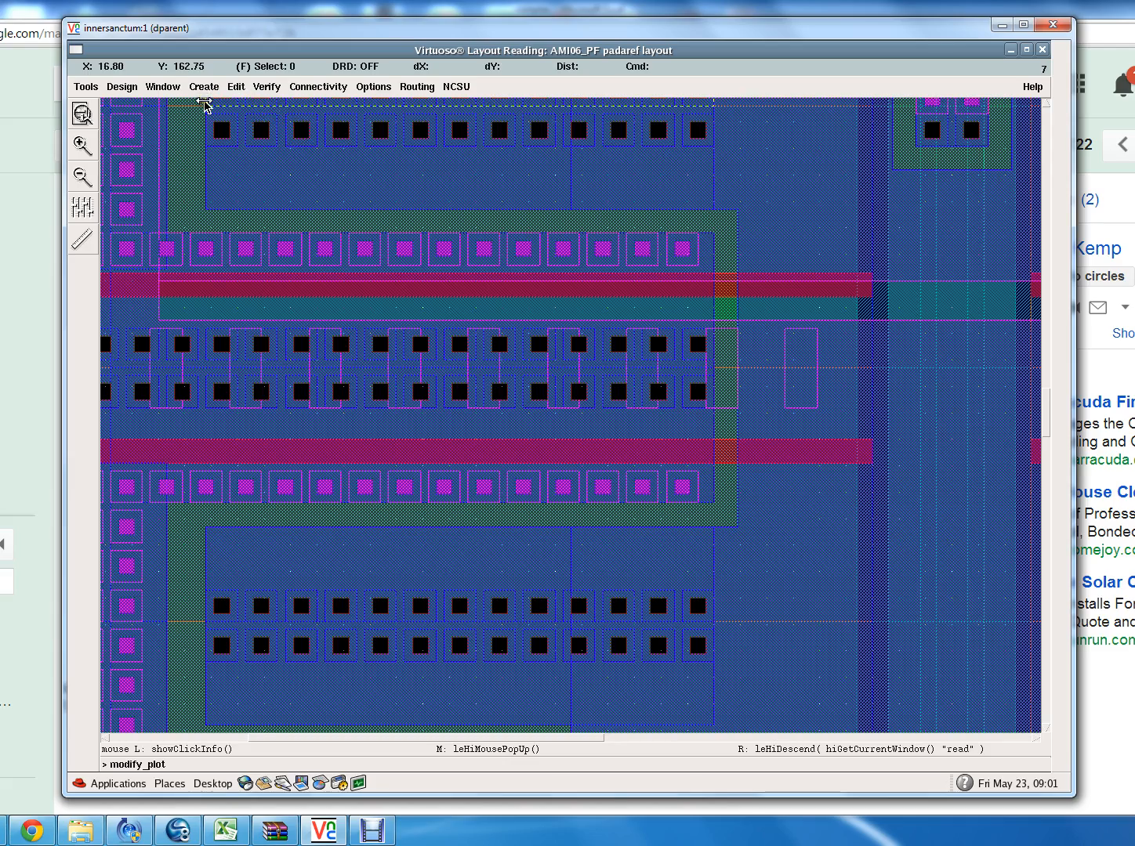
# Examine the middle of the padaref layout, where the upper and lower blocks meet.
pyautogui.press('f')
pyautogui.press('z')
pyautogui.click(432, 437)
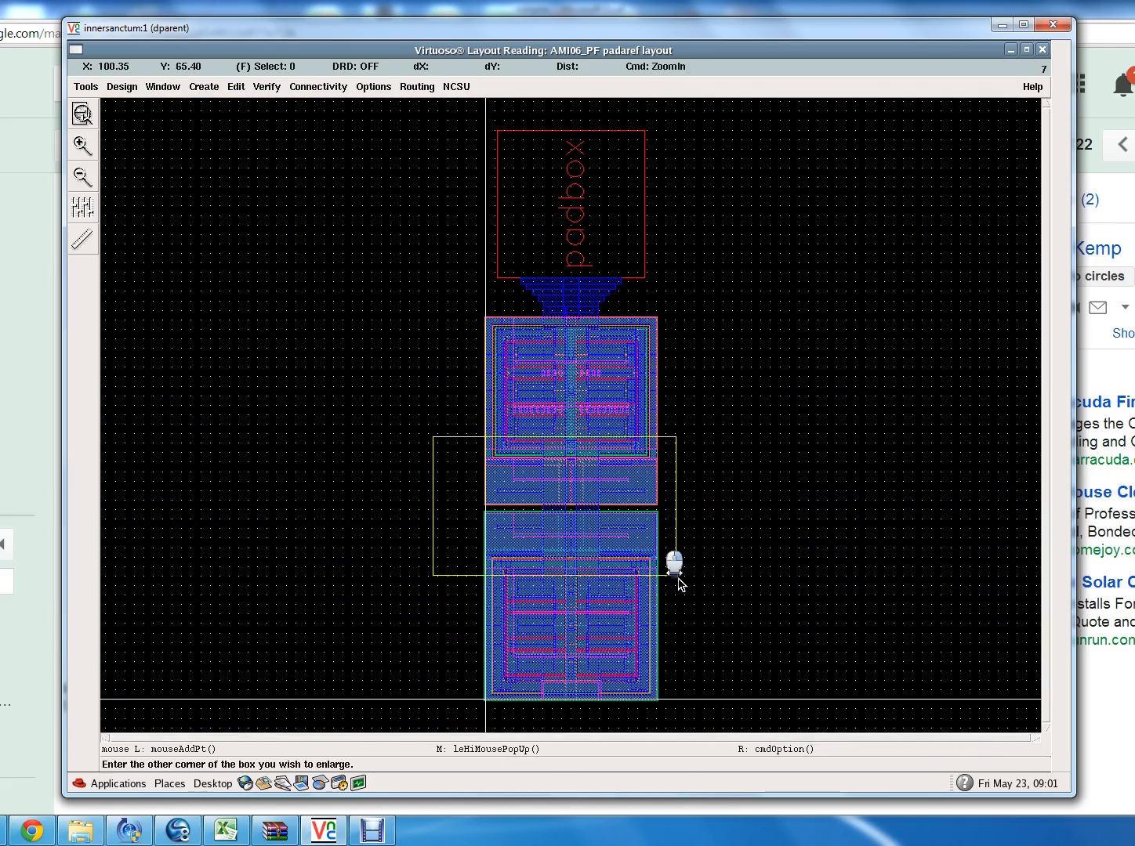
pyautogui.click(695, 593)
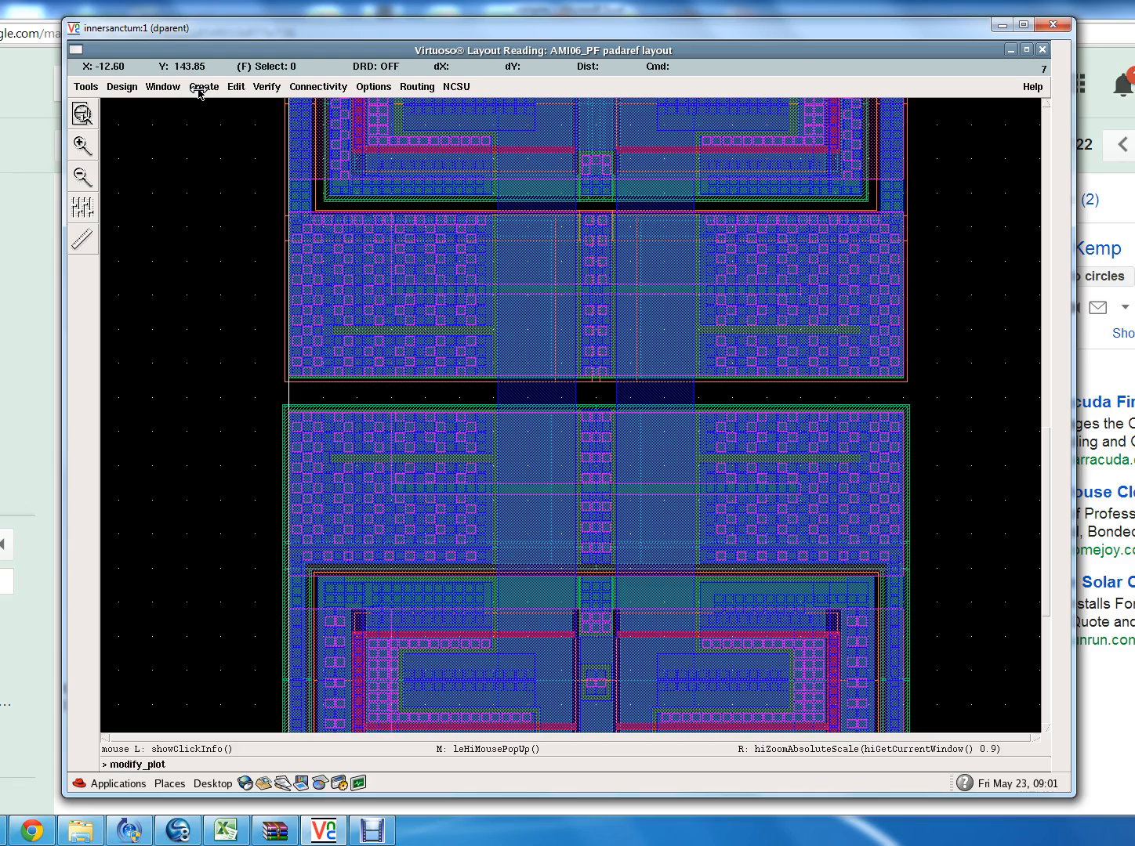
# Return from the padaref cell to the parent qif_padframe layout.
pyautogui.click(123, 87)
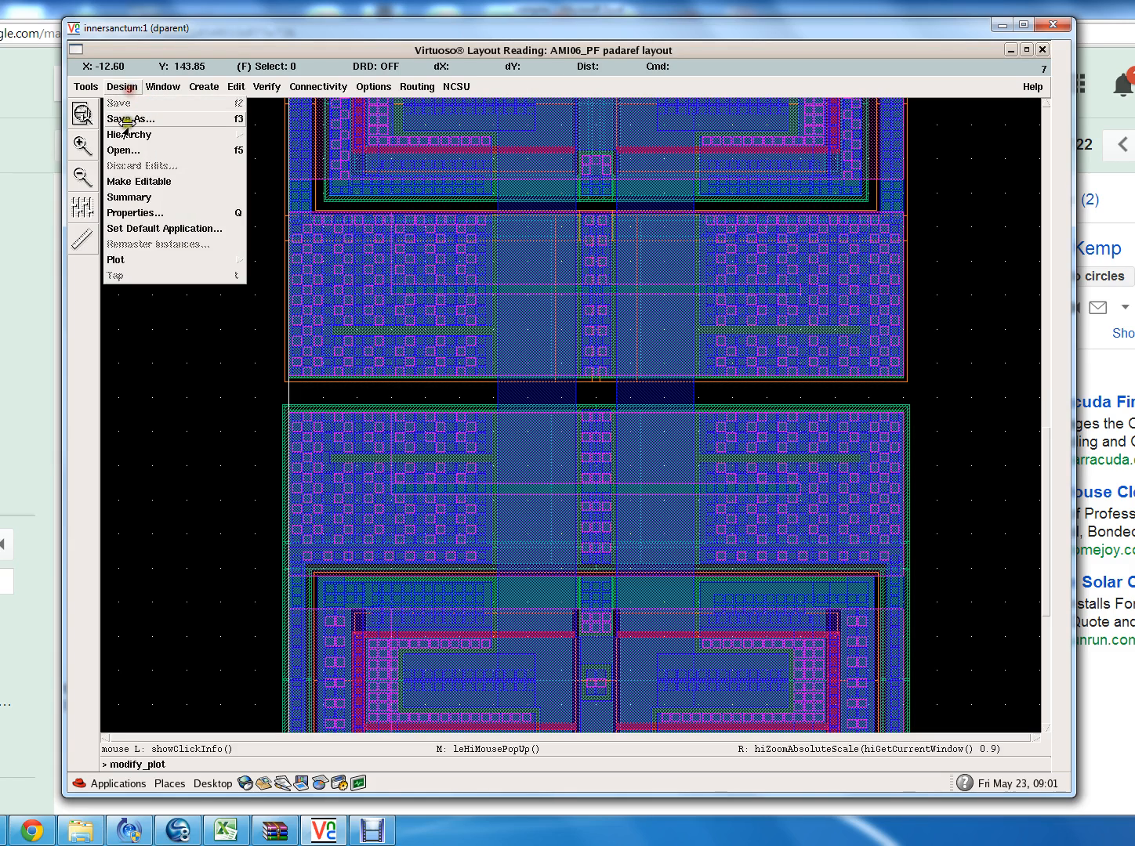
pyautogui.click(148, 135)
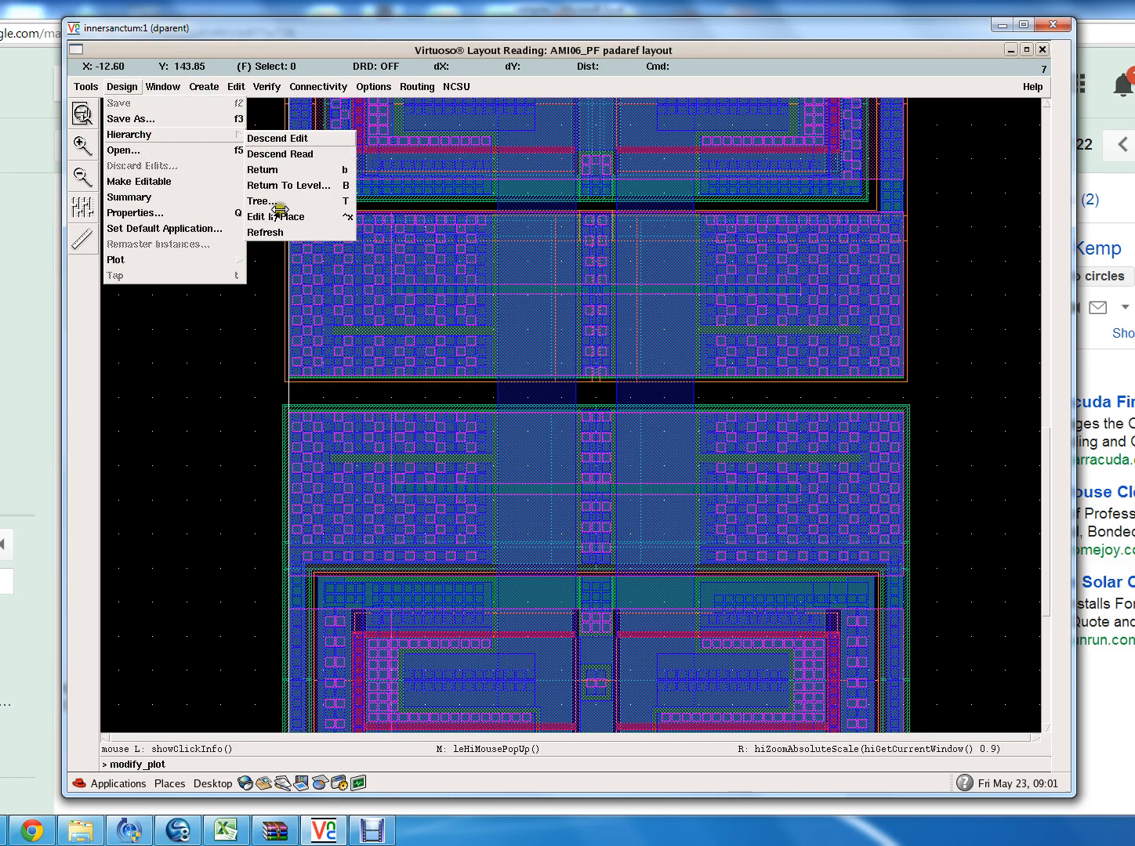
pyautogui.click(274, 170)
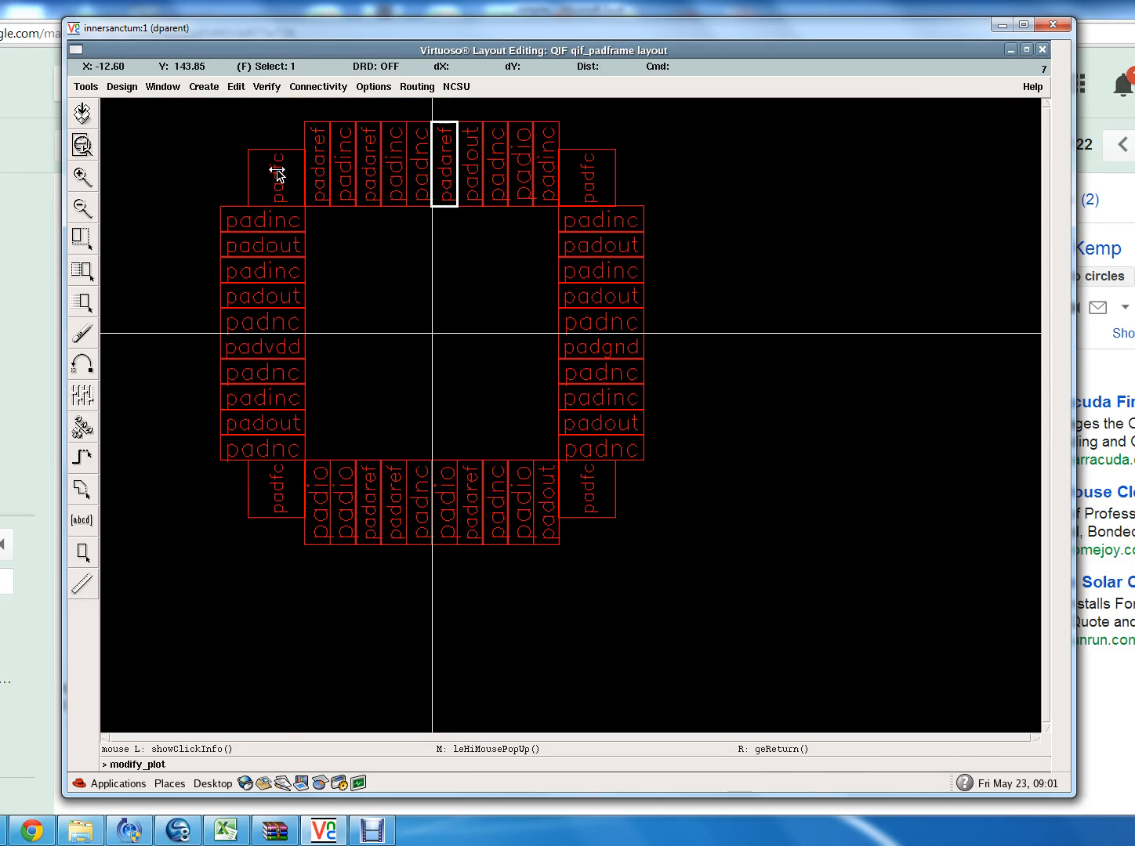
pyautogui.click(315, 87)
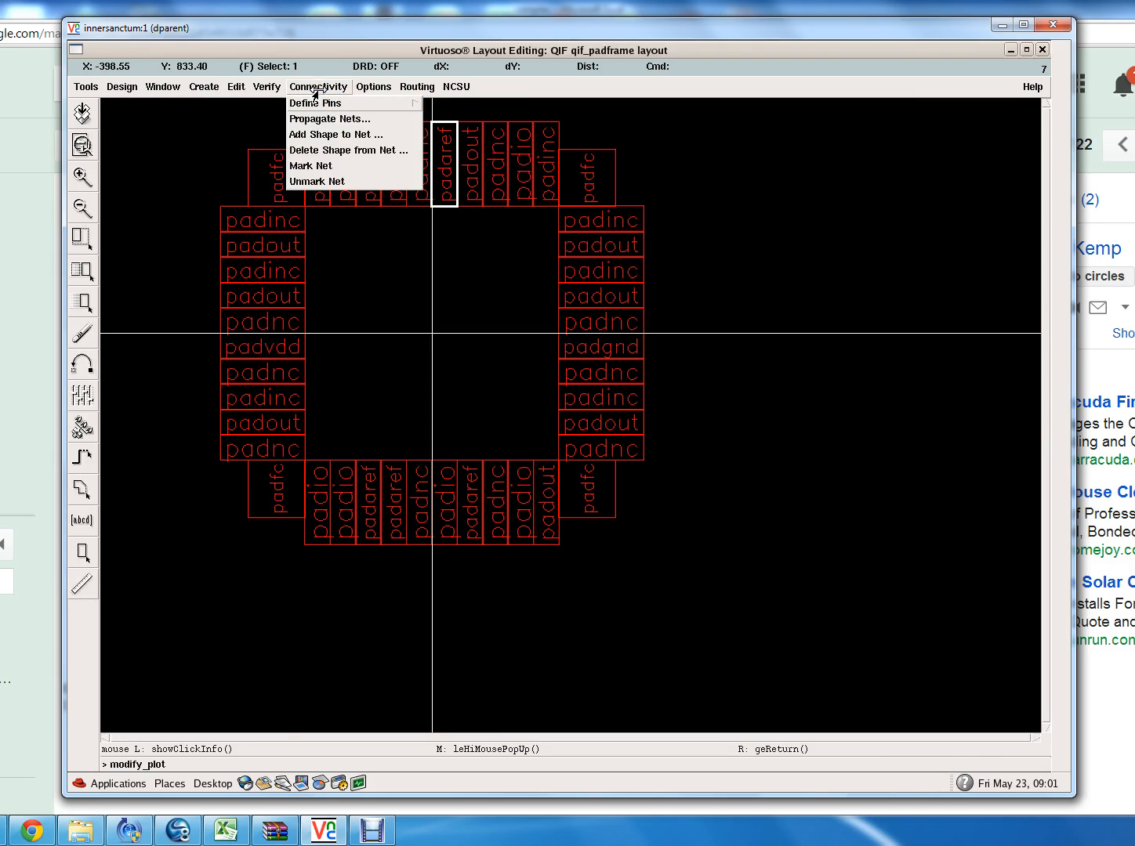
pyautogui.click(270, 87)
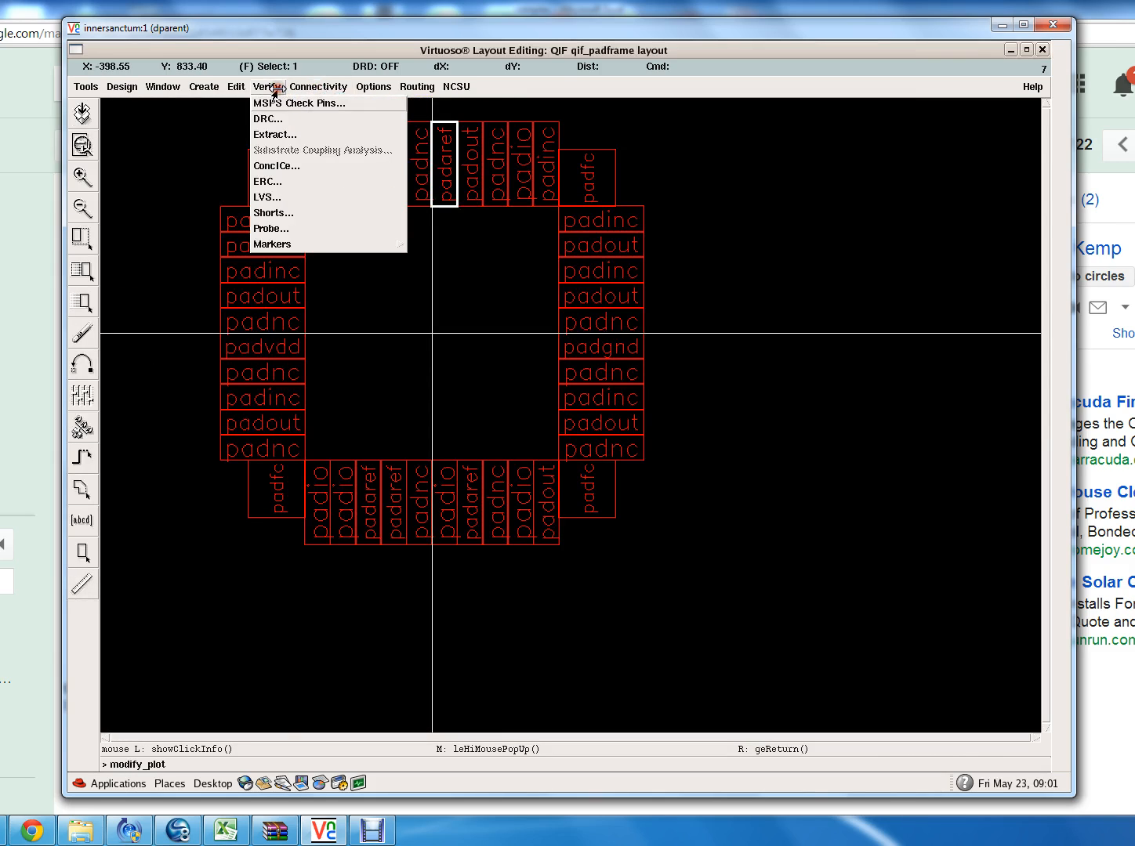
pyautogui.click(383, 87)
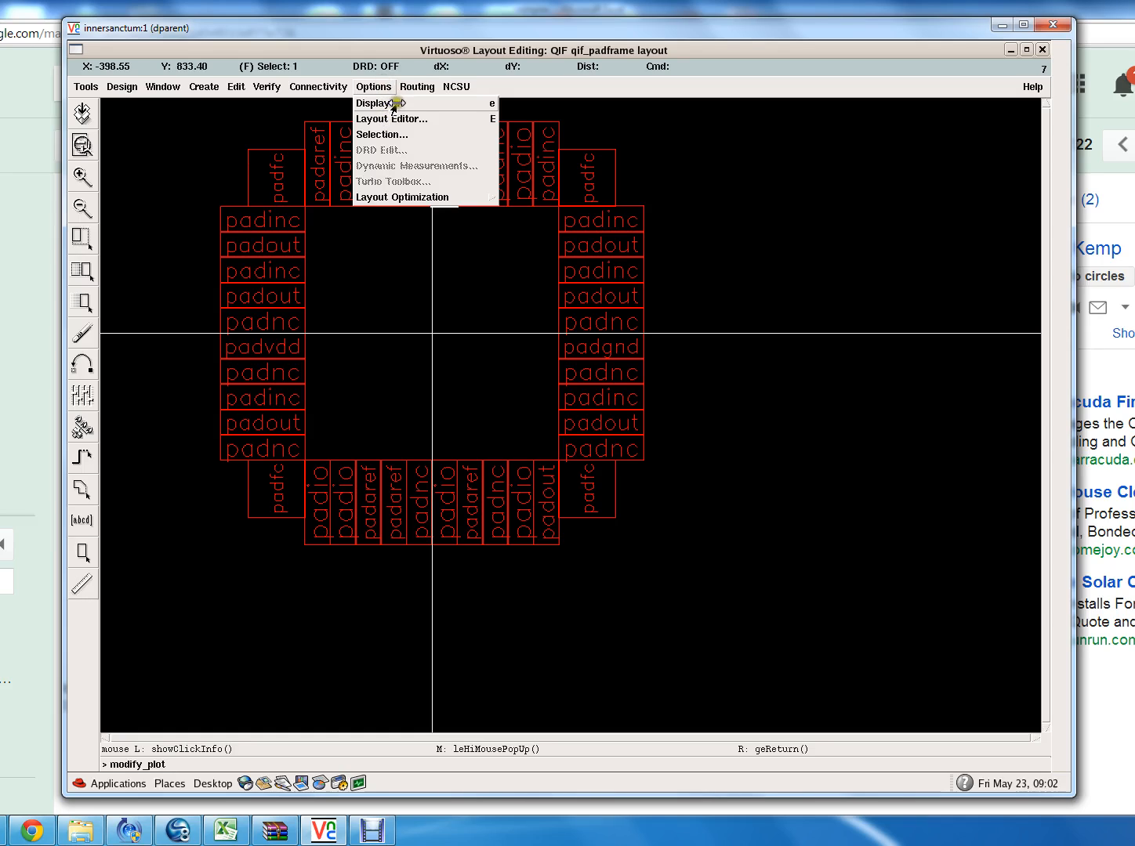
pyautogui.click(394, 105)
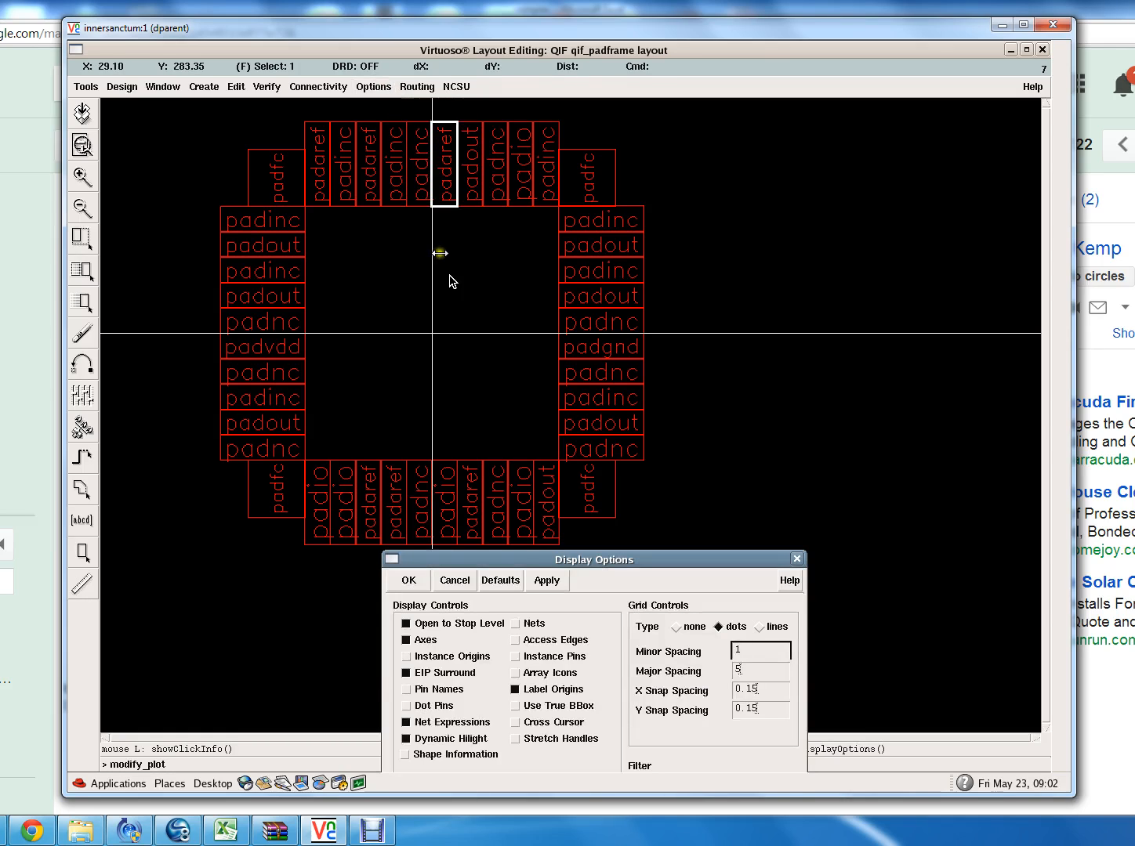
pyautogui.moveTo(685, 576); pyautogui.dragTo(723, 408)
pyautogui.click(579, 705)
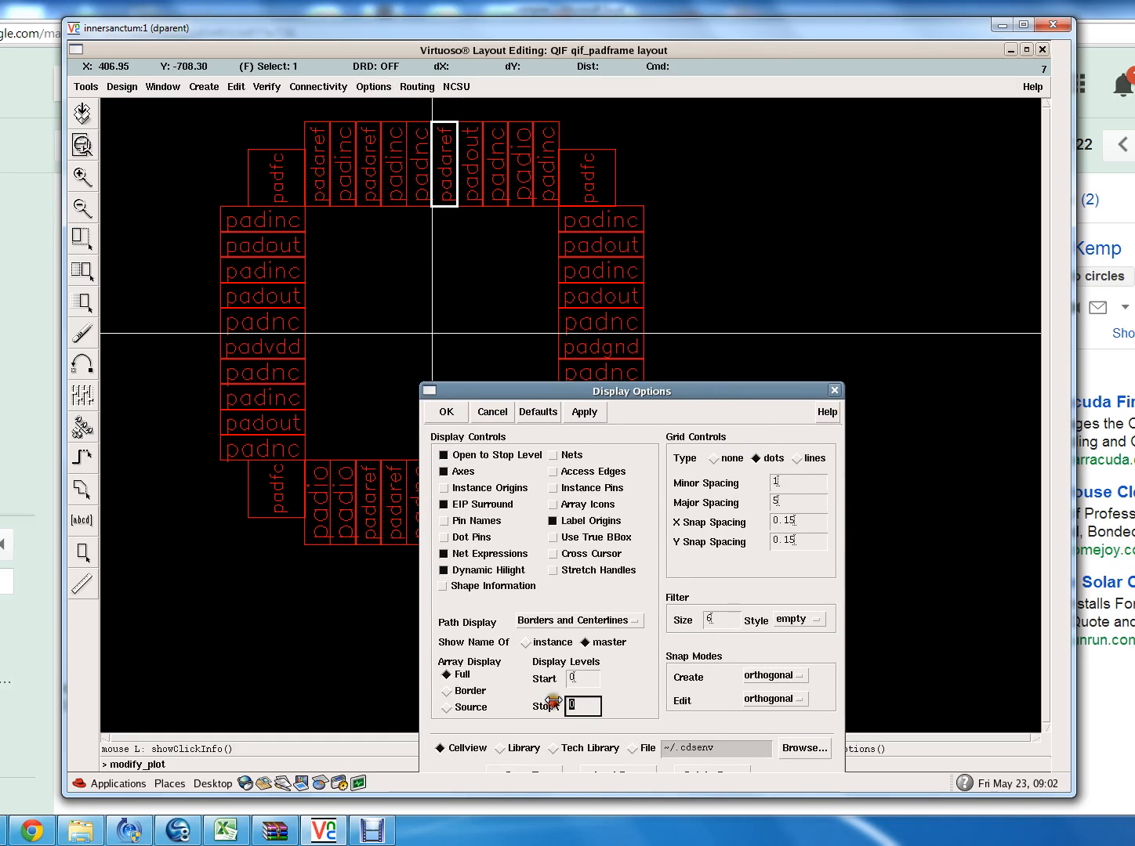
pyautogui.press('Return')
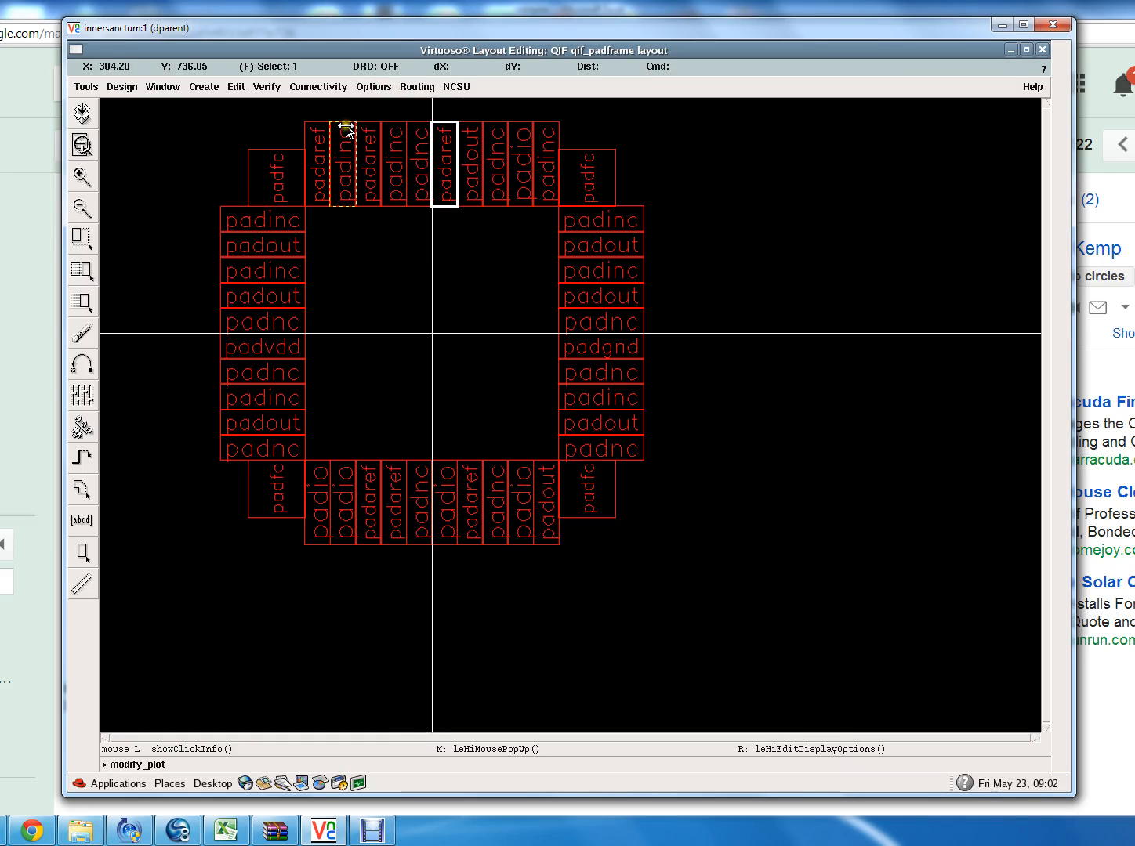
# Set the display stop level to 20 so the padframe's instances show their internal geometry.
pyautogui.click(367, 87)
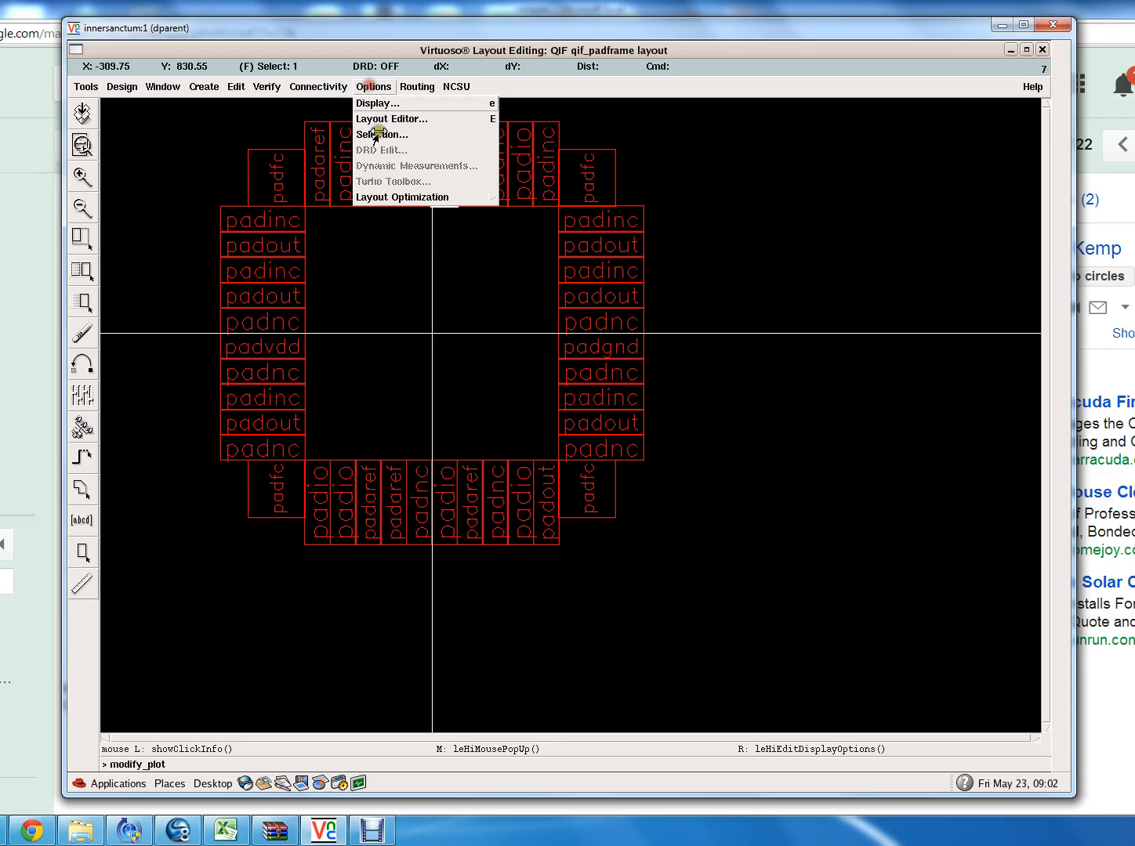
pyautogui.click(383, 112)
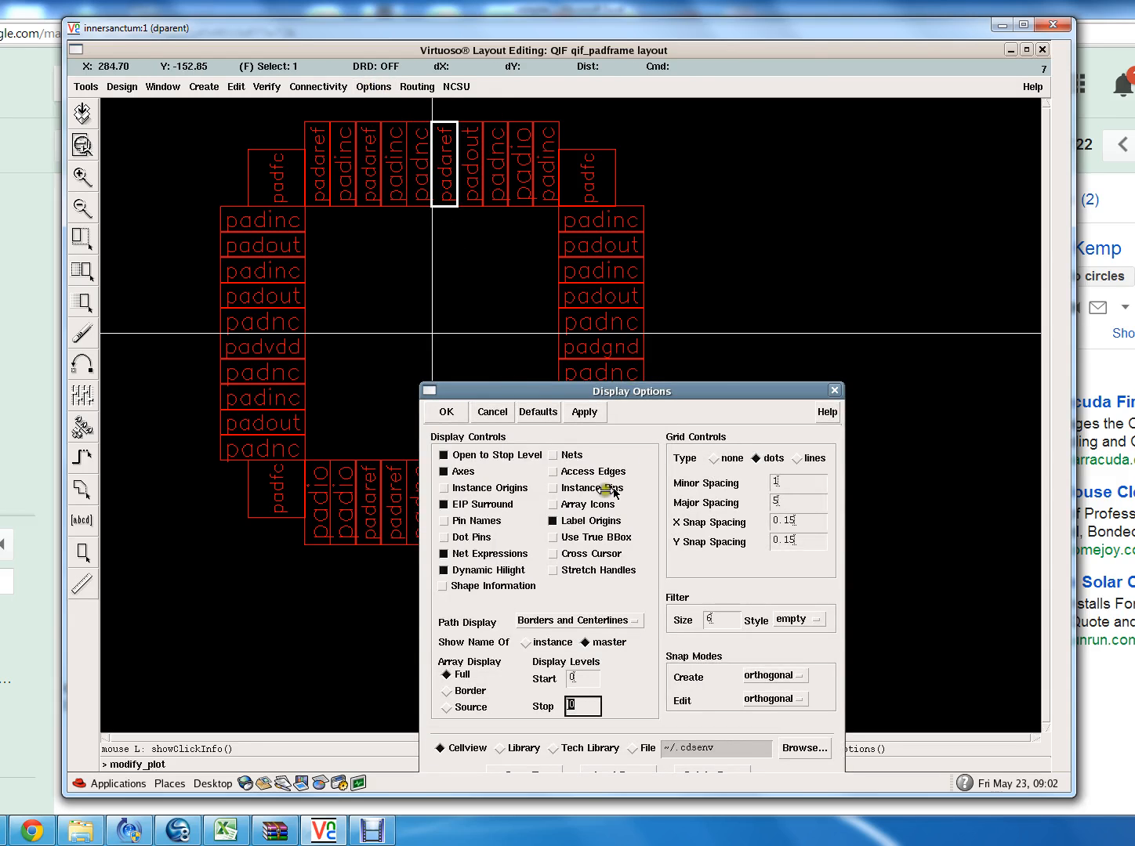
pyautogui.moveTo(711, 392); pyautogui.dragTo(768, 150)
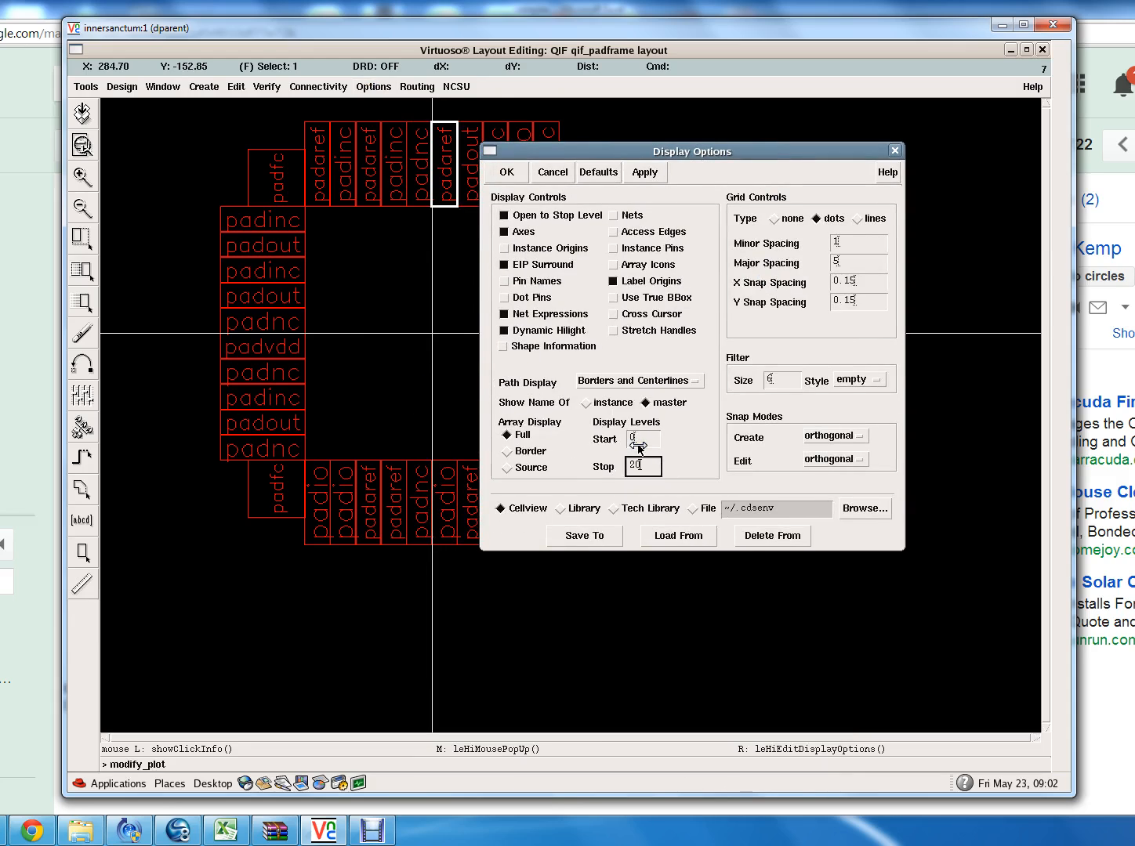
pyautogui.press('Return')
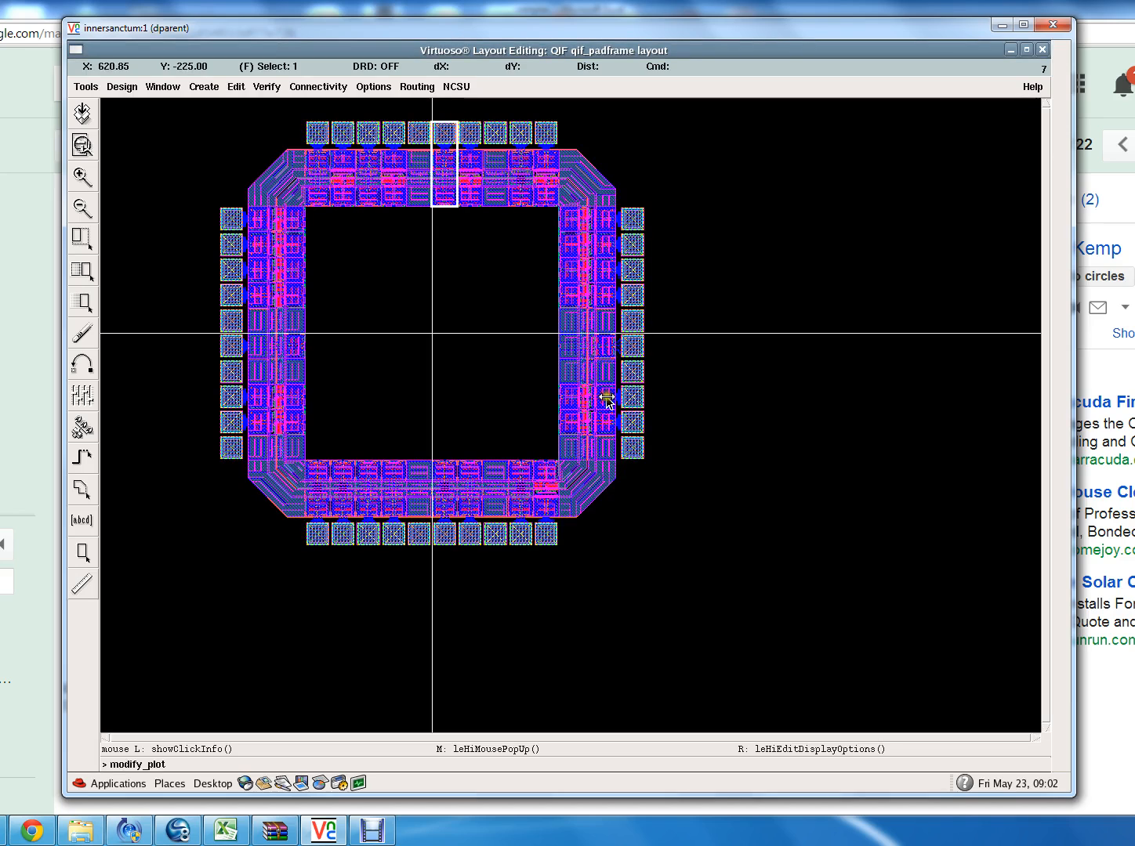
# Examine at close range the junction where the padframe's upper-left corner cell meets the adjoining pads at the core opening.
pyautogui.click(267, 86)
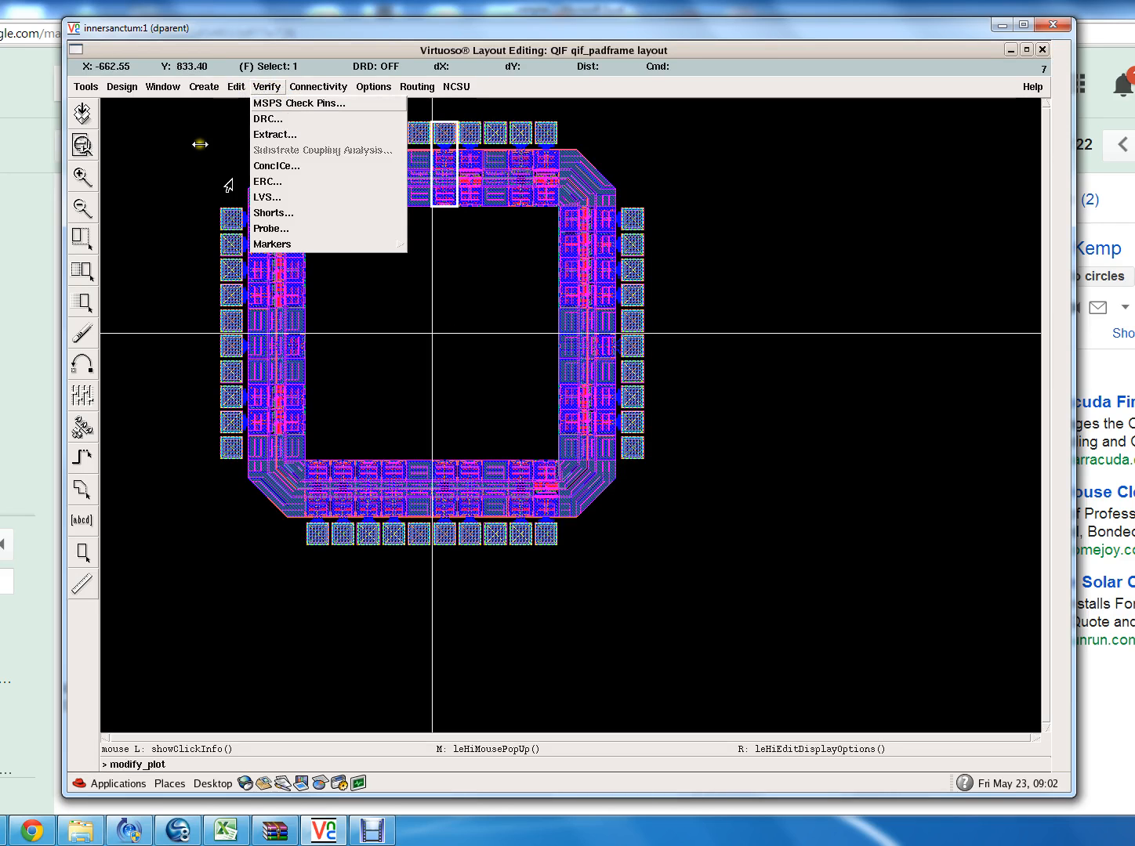
pyautogui.click(800, 533)
pyautogui.press('f')
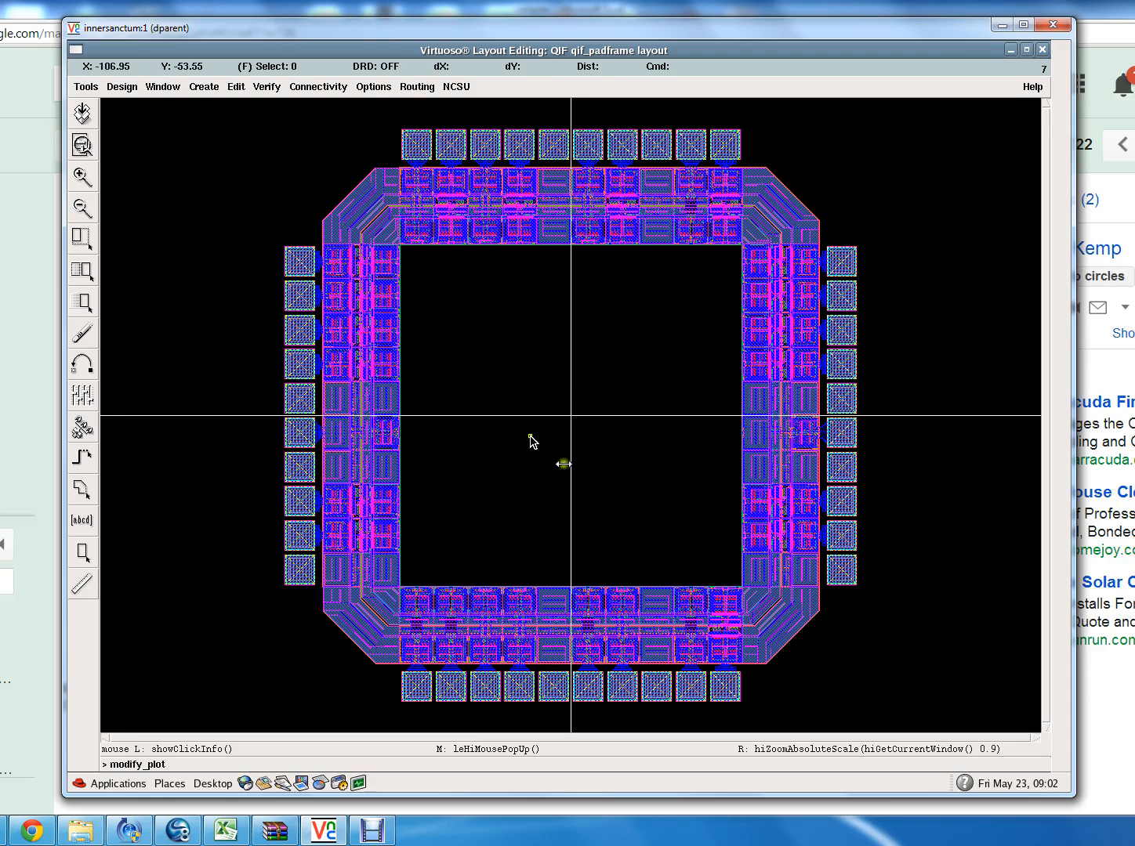
pyautogui.moveTo(310, 223); pyautogui.dragTo(461, 335, button='right')
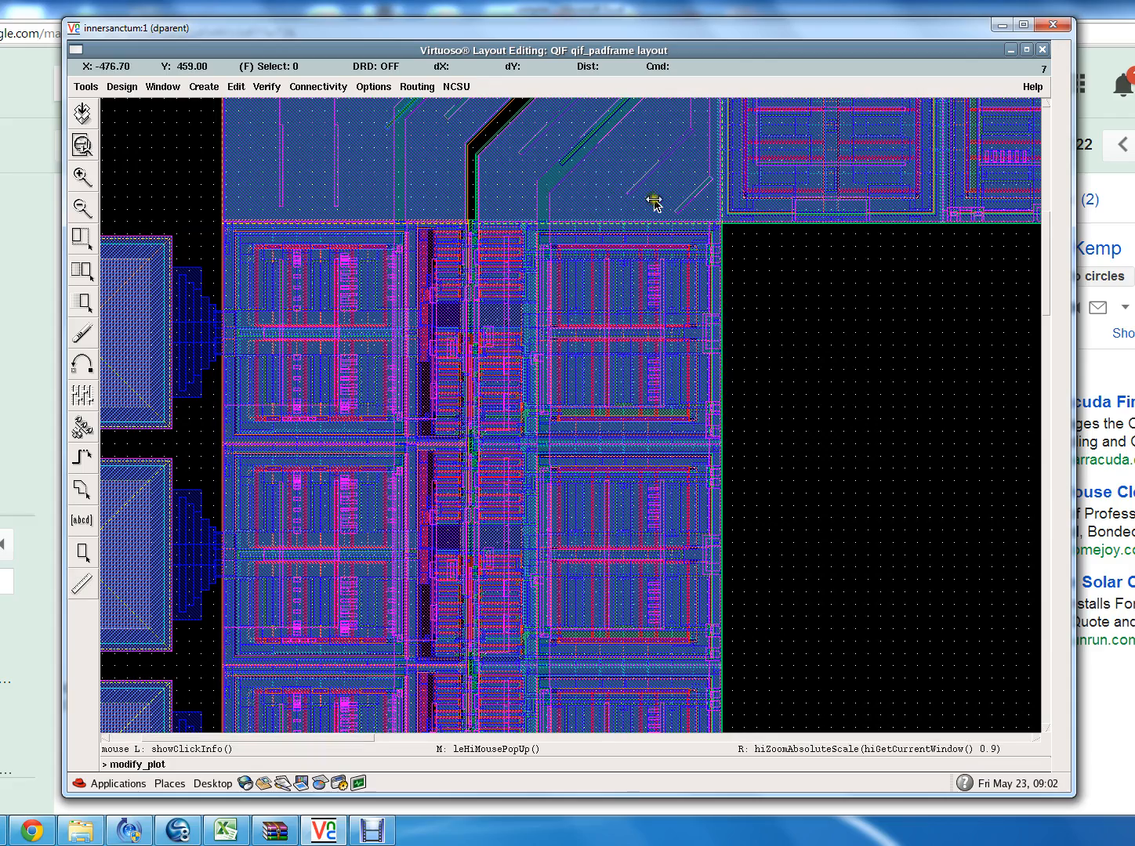
pyautogui.moveTo(653, 200); pyautogui.dragTo(800, 343, button='right')
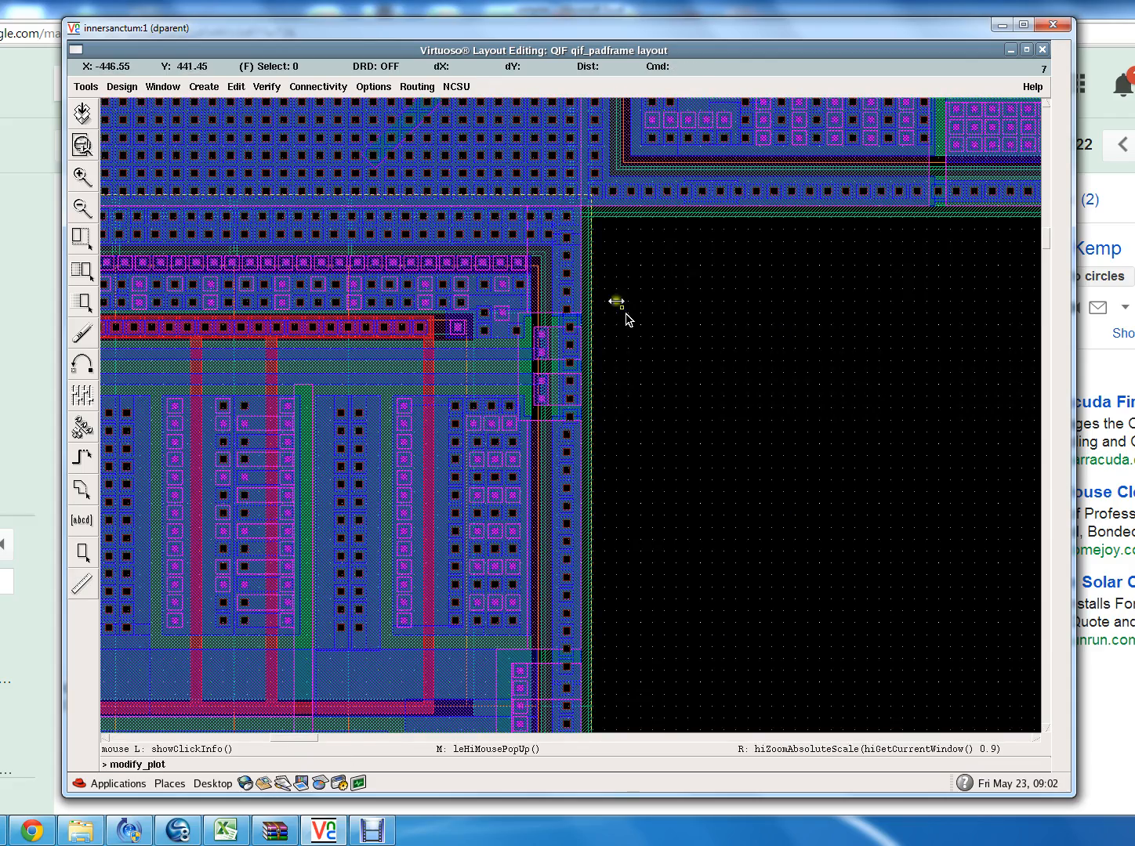
pyautogui.moveTo(676, 347); pyautogui.dragTo(499, 194)
pyautogui.moveTo(673, 278); pyautogui.dragTo(504, 184, button='right')
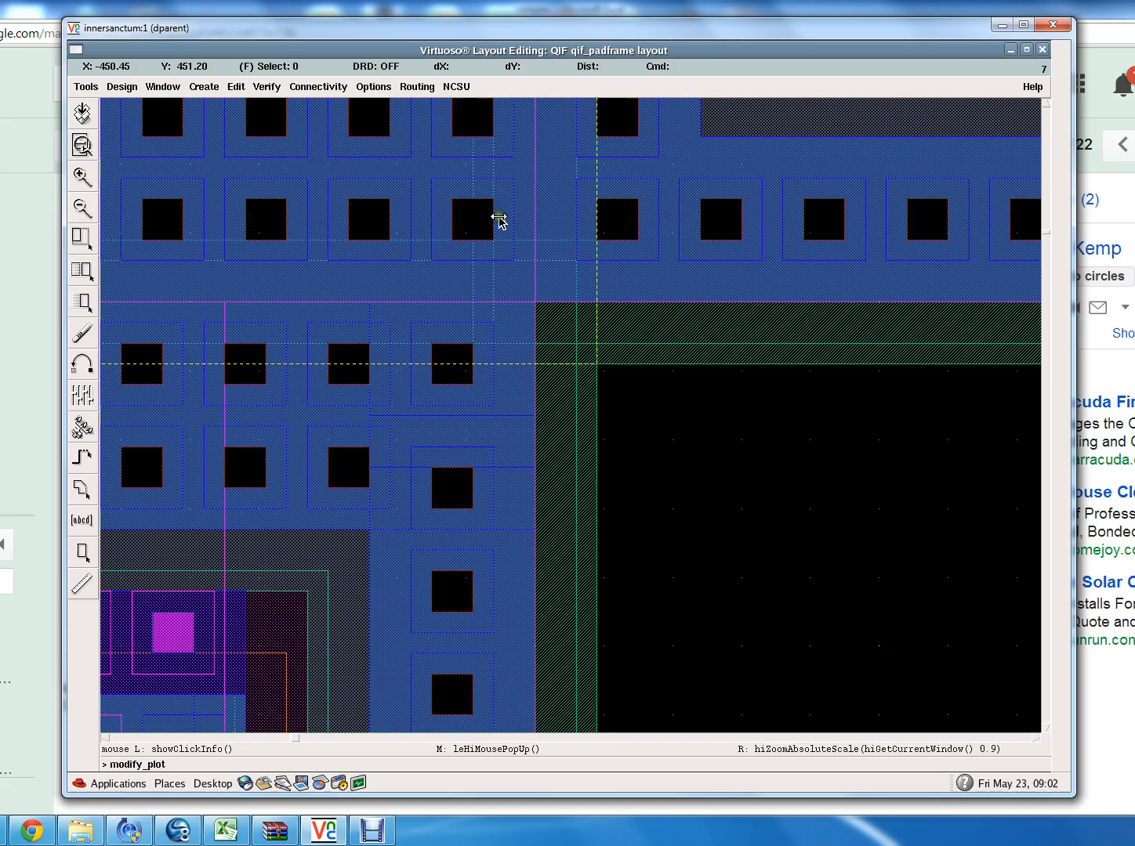
pyautogui.rightClick(499, 219)
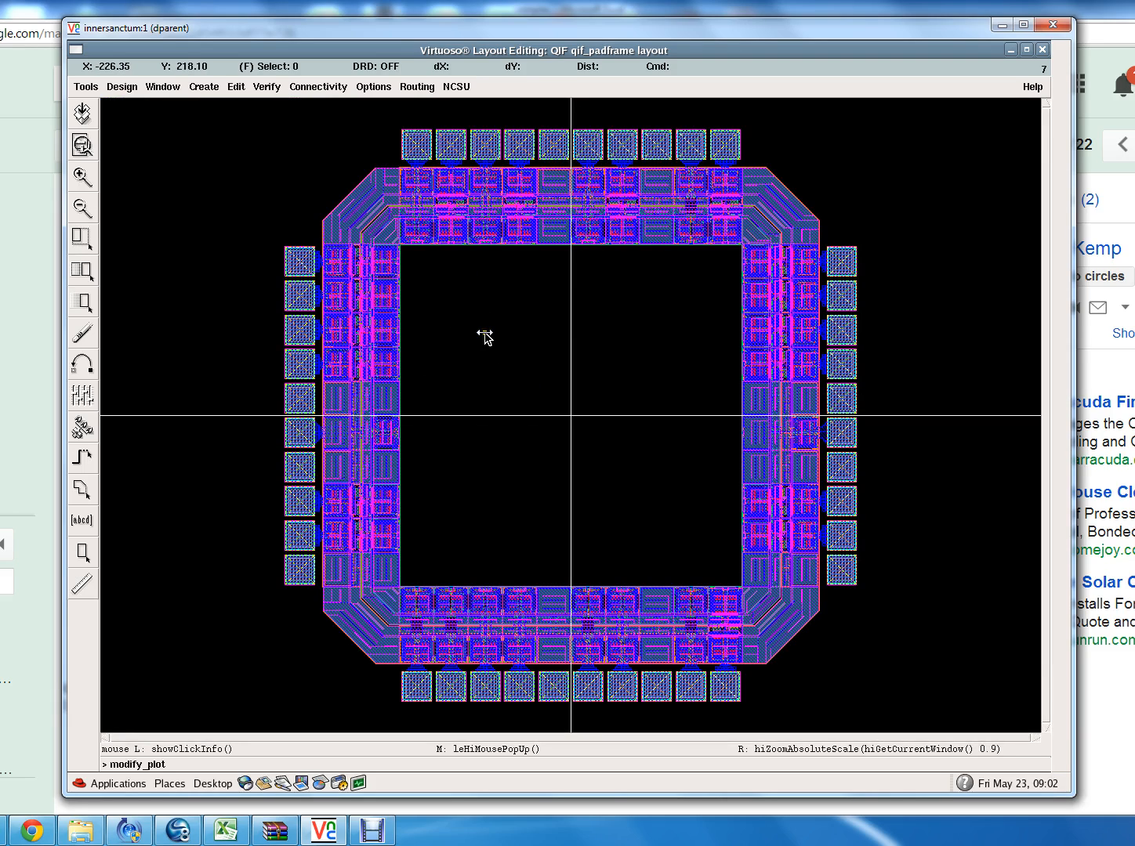
# Examine the contacts along the core-side edge of the fourth pad in the padframe's top row.
pyautogui.press('z')
pyautogui.click(500, 233)
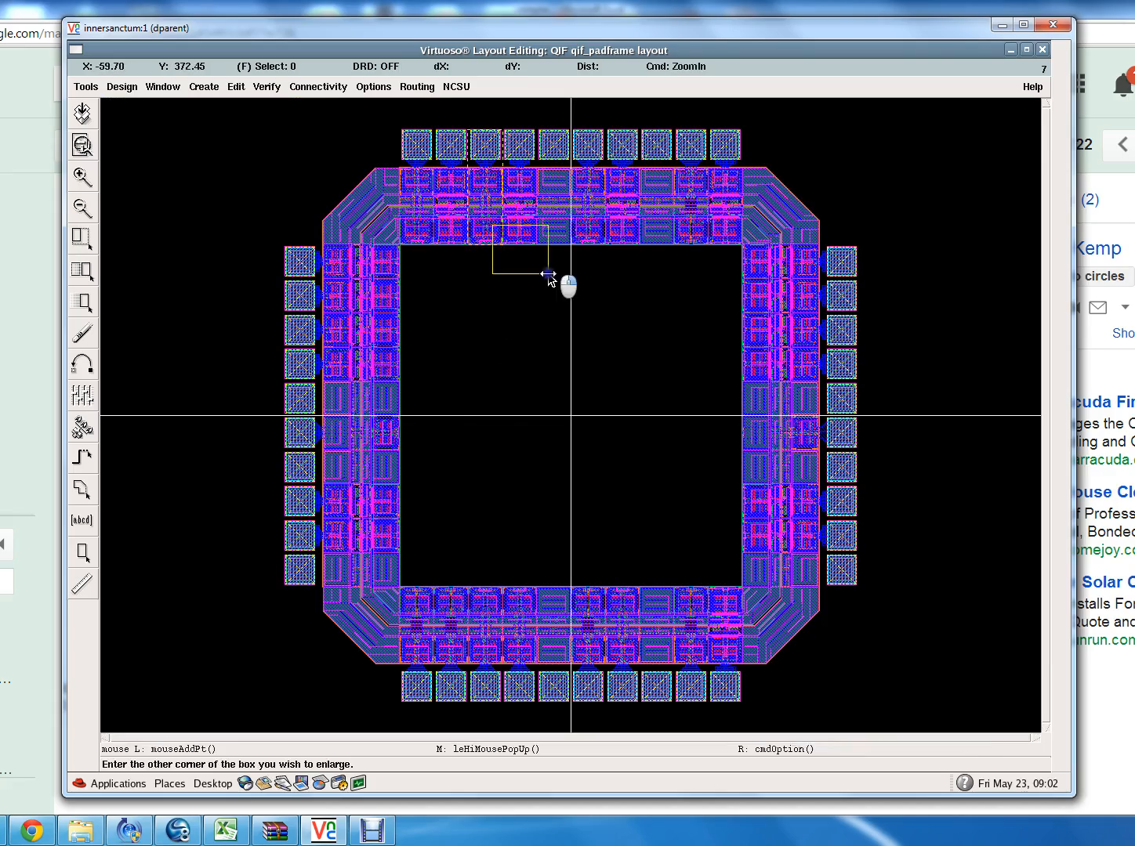
pyautogui.click(548, 273)
pyautogui.press('z')
pyautogui.click(501, 309)
pyautogui.click(604, 387)
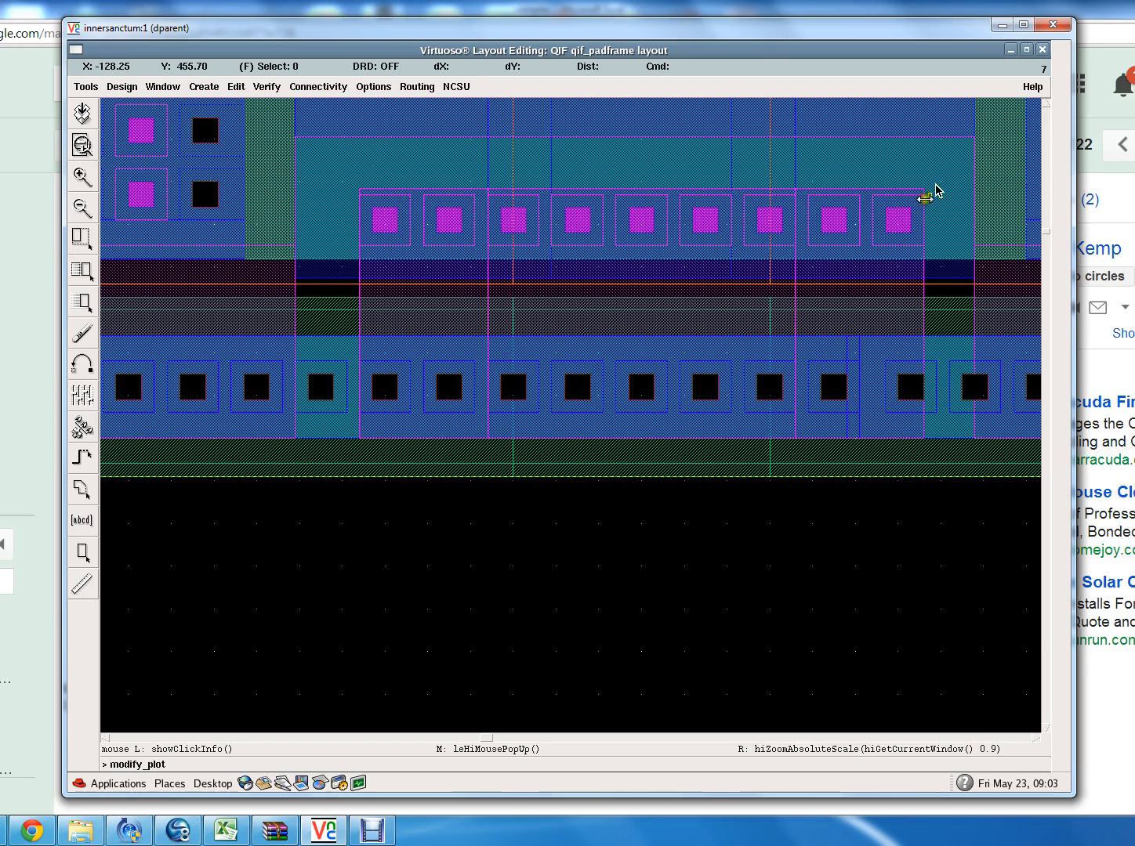
pyautogui.click(1041, 50)
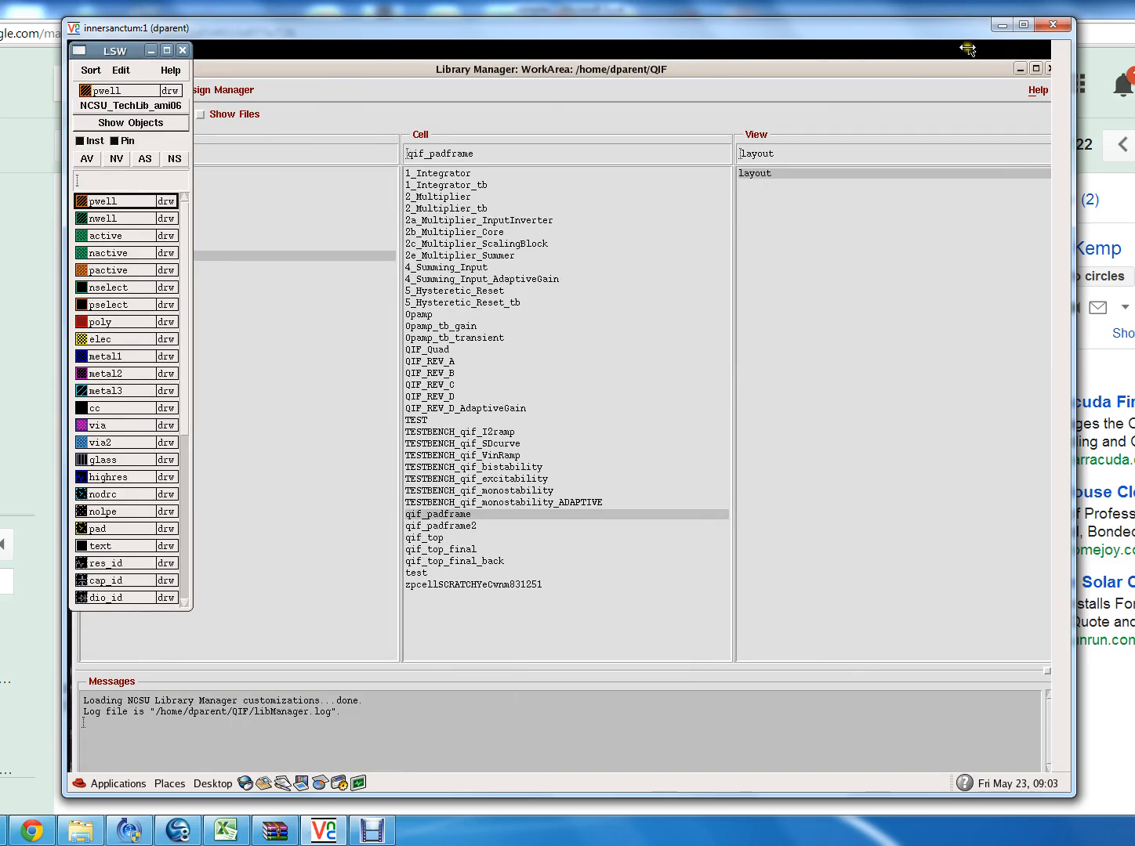
pyautogui.click(1019, 71)
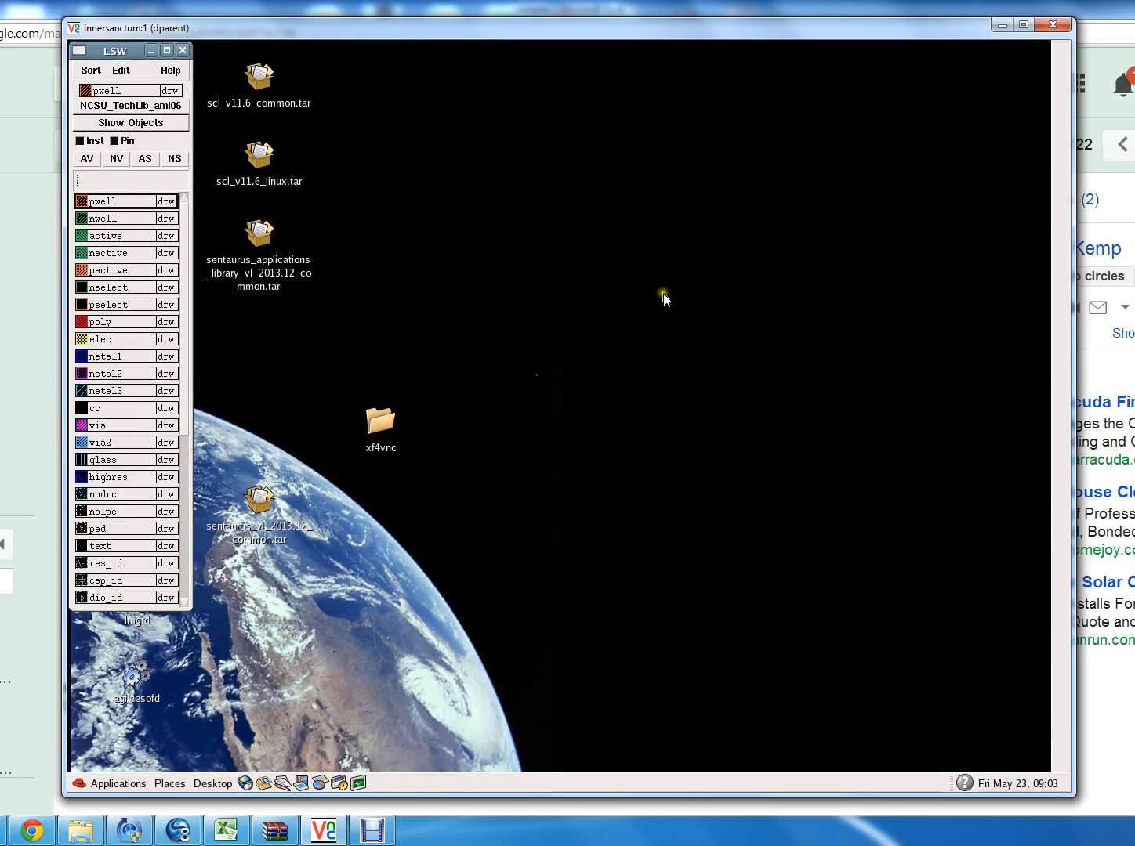
pyautogui.hotkey('alt', 'Tab')
pyautogui.hotkey('alt', 'Tab')
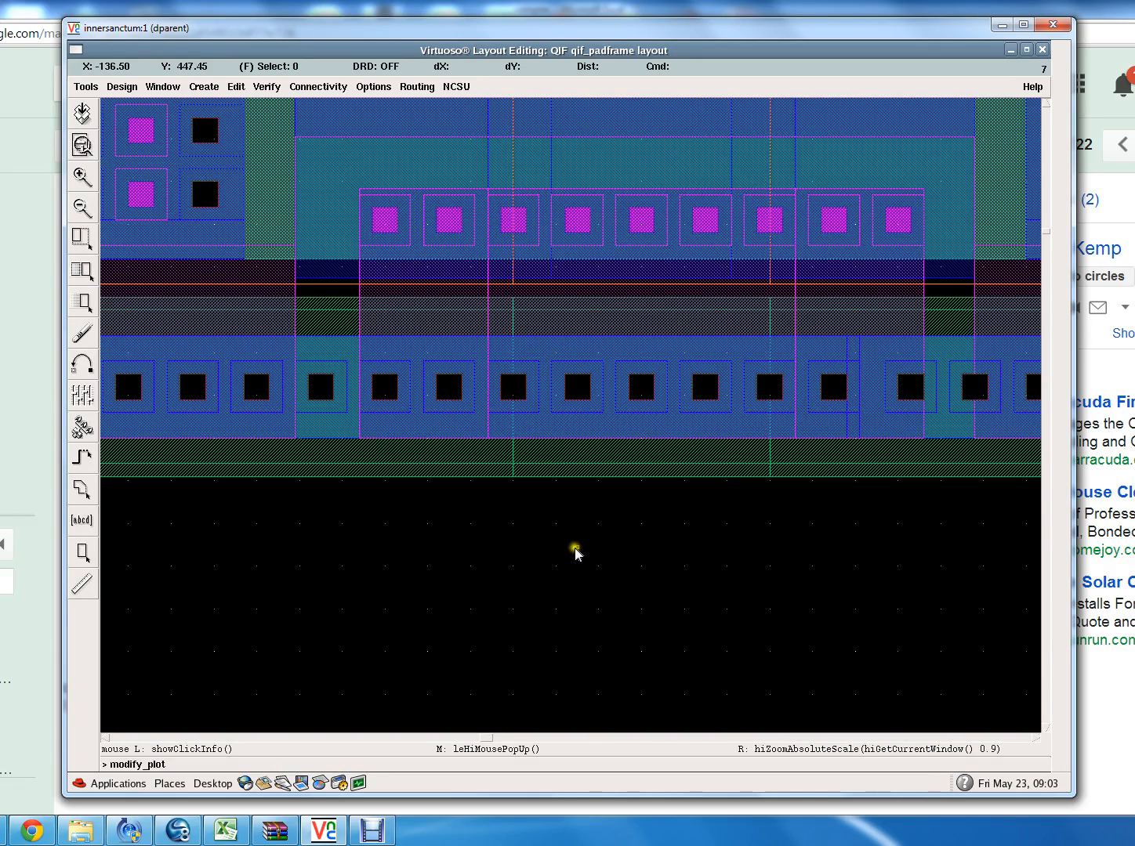
# Examine the empty core area and the core-side edges of the third and fourth pads in the top row.
pyautogui.press('f')
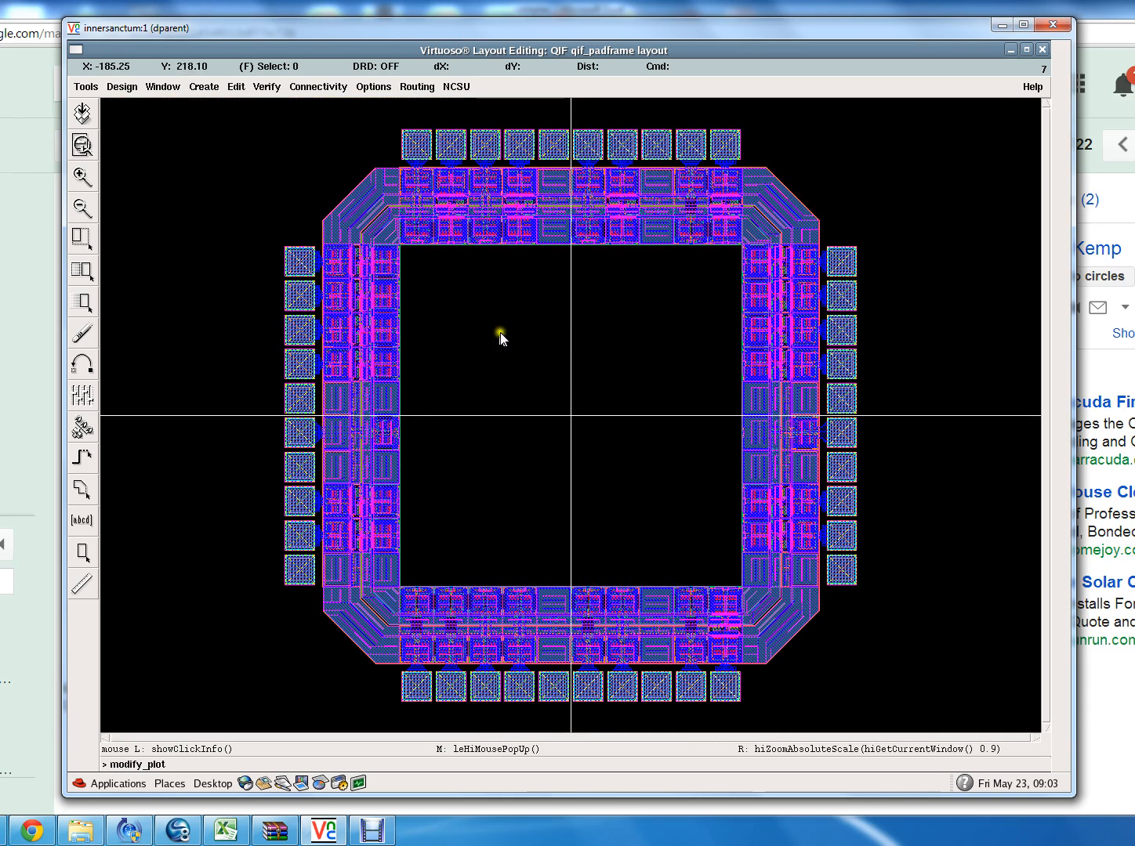
pyautogui.moveTo(488, 322); pyautogui.dragTo(551, 443, button='right')
pyautogui.press('f')
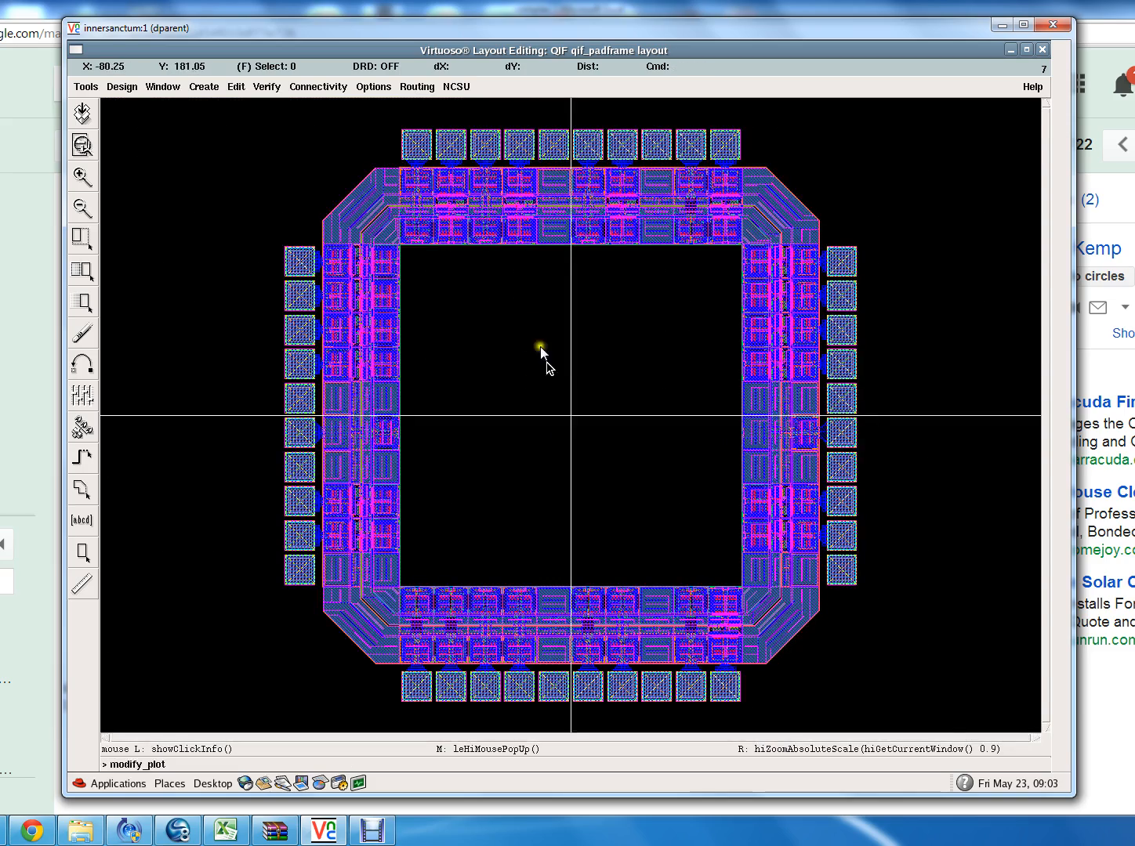
pyautogui.moveTo(474, 227); pyautogui.dragTo(511, 268, button='right')
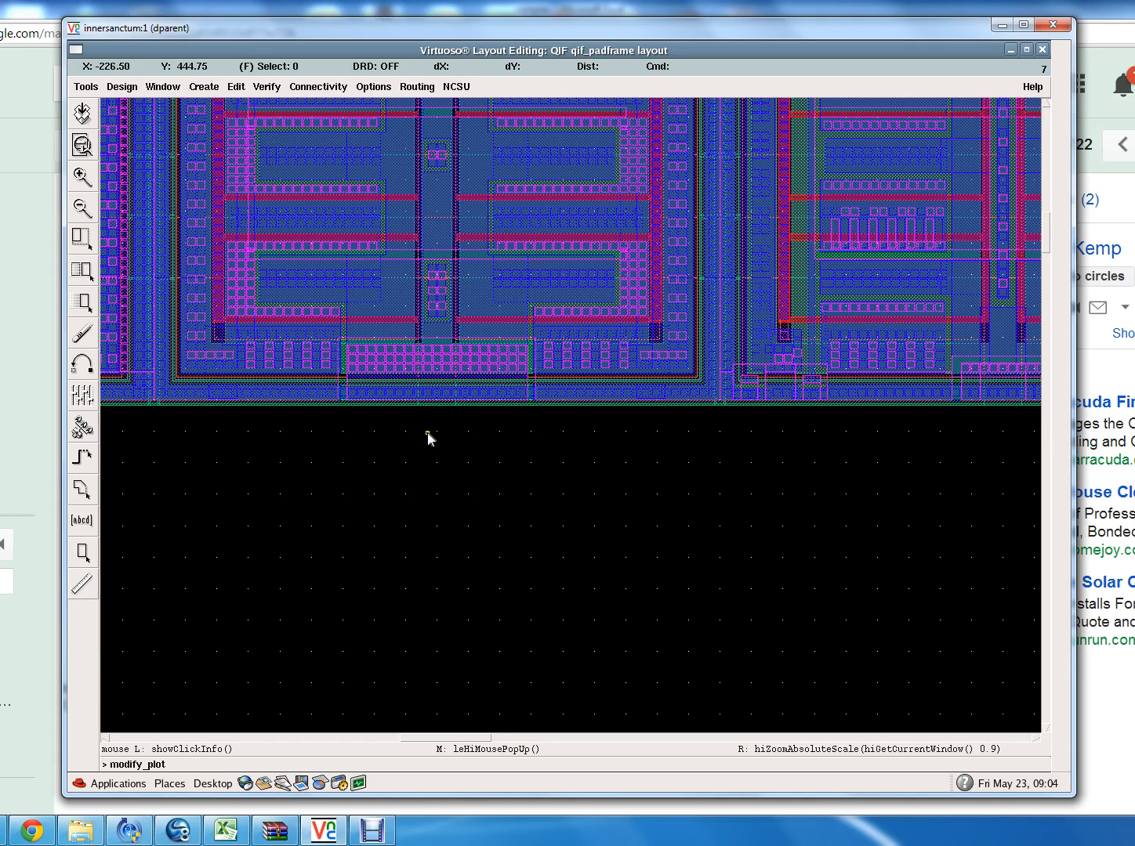
pyautogui.press('f')
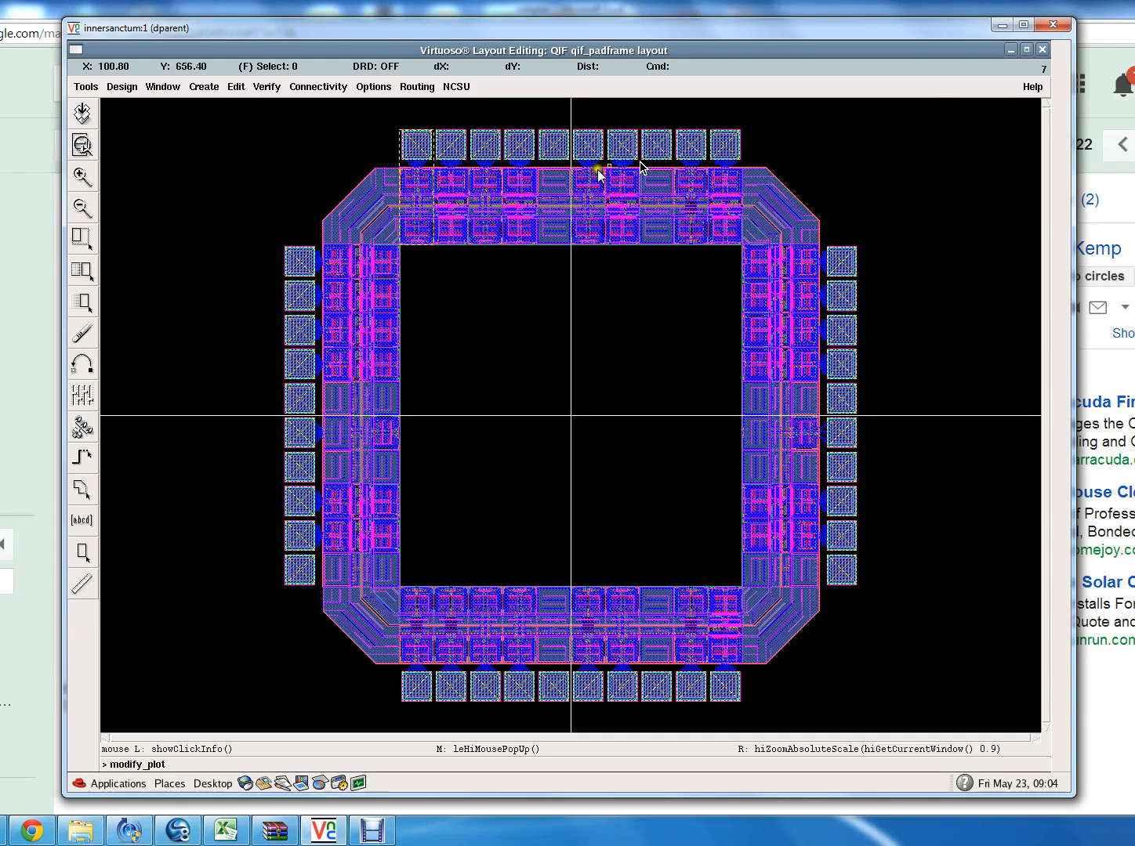
# Close the qif_padframe layout and view the pins on the symbol of the qif_padframe2 cell in the QIF library.
pyautogui.click(1042, 50)
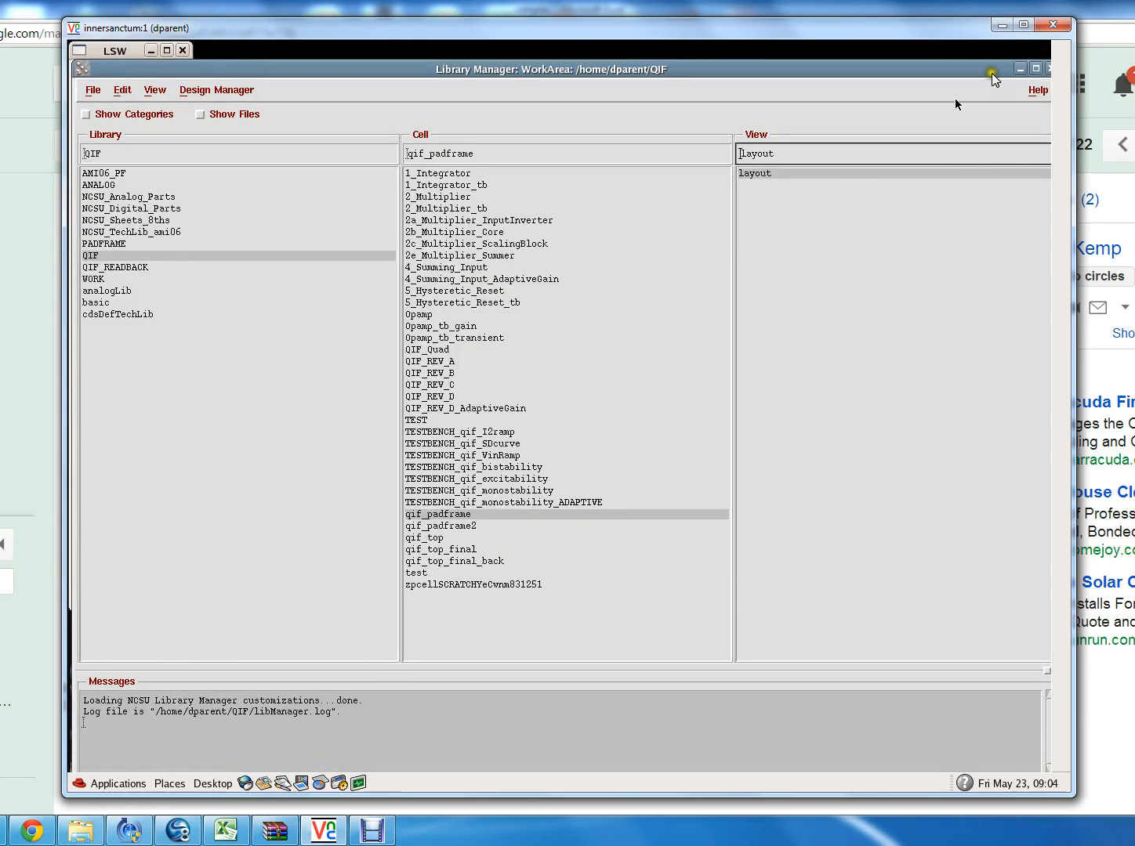
pyautogui.click(450, 528)
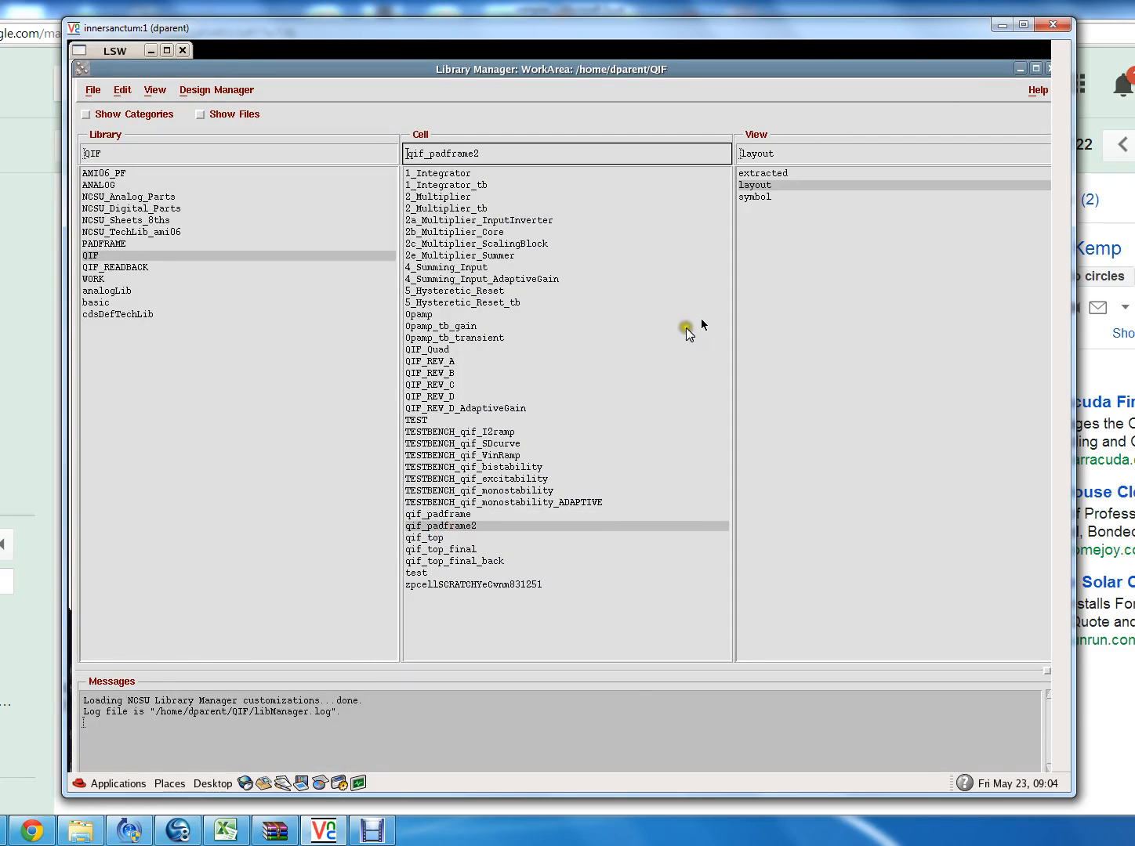
pyautogui.doubleClick(757, 197)
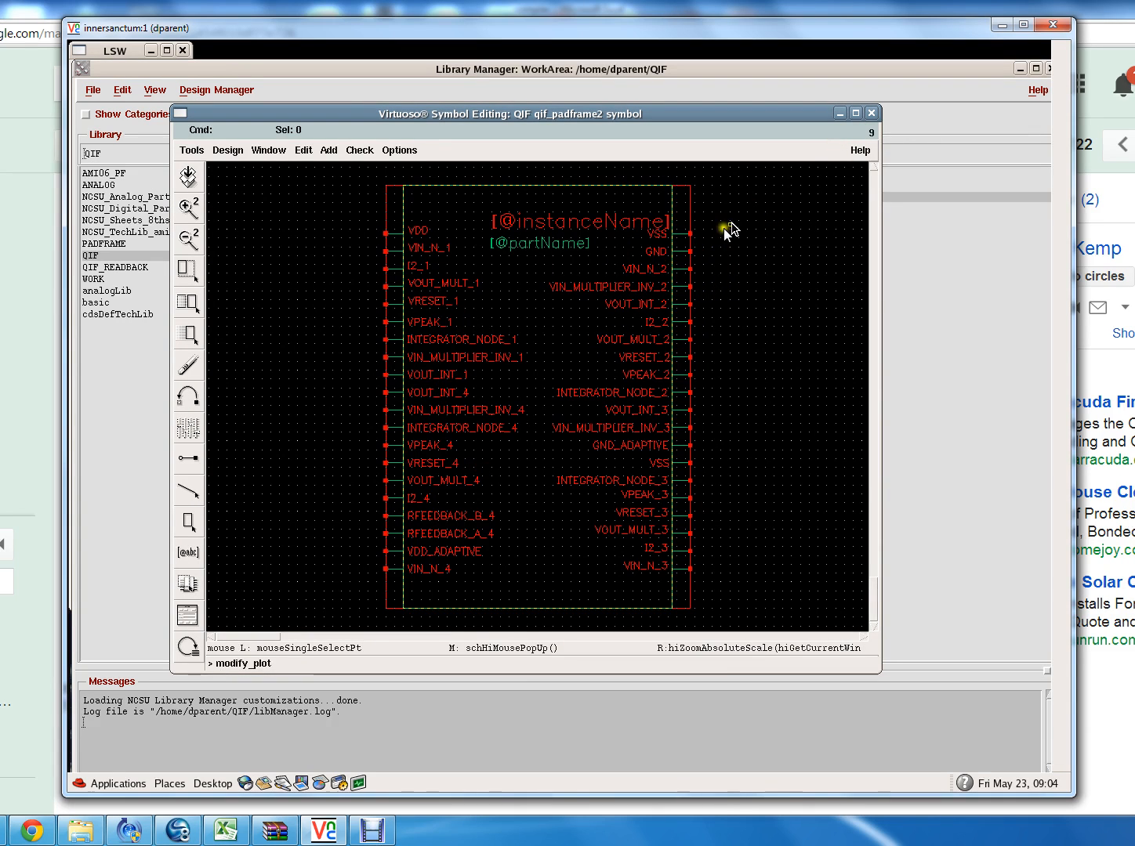
pyautogui.click(872, 115)
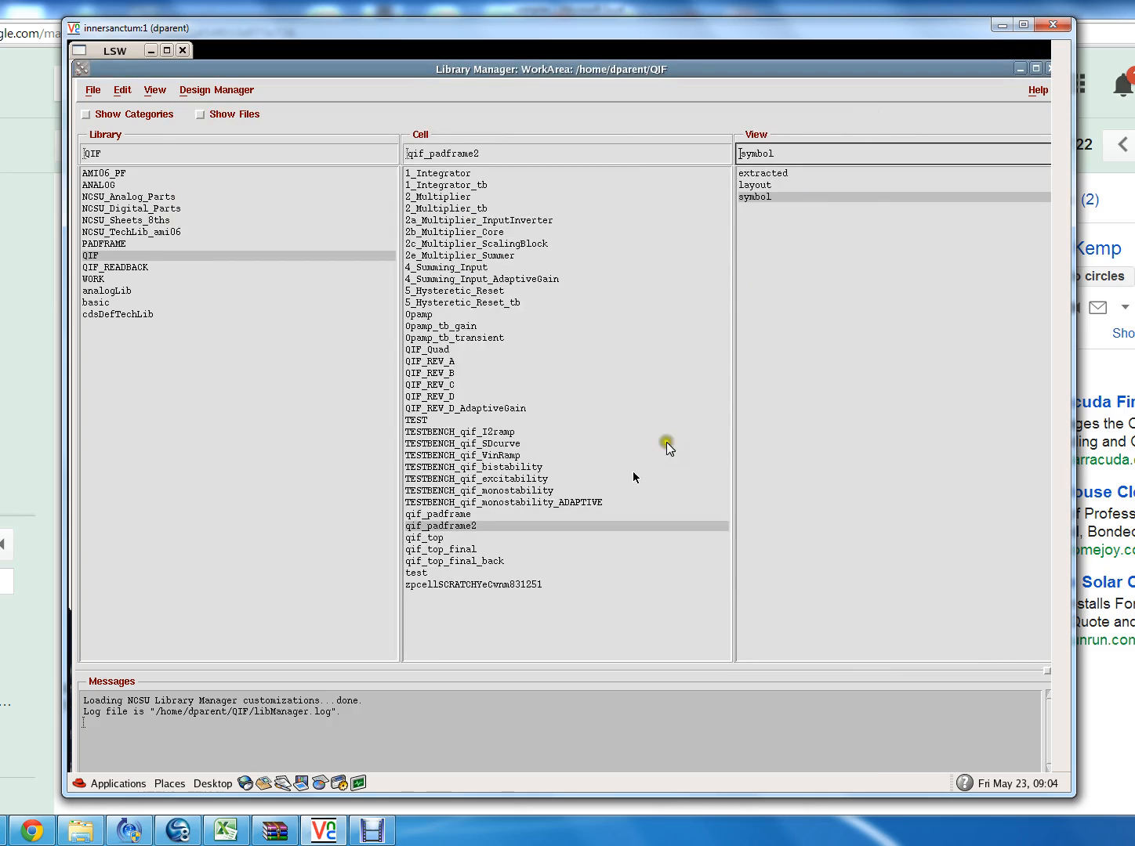
# Open the schematic view of the qif_top_final cell from the QIF library.
pyautogui.click(426, 538)
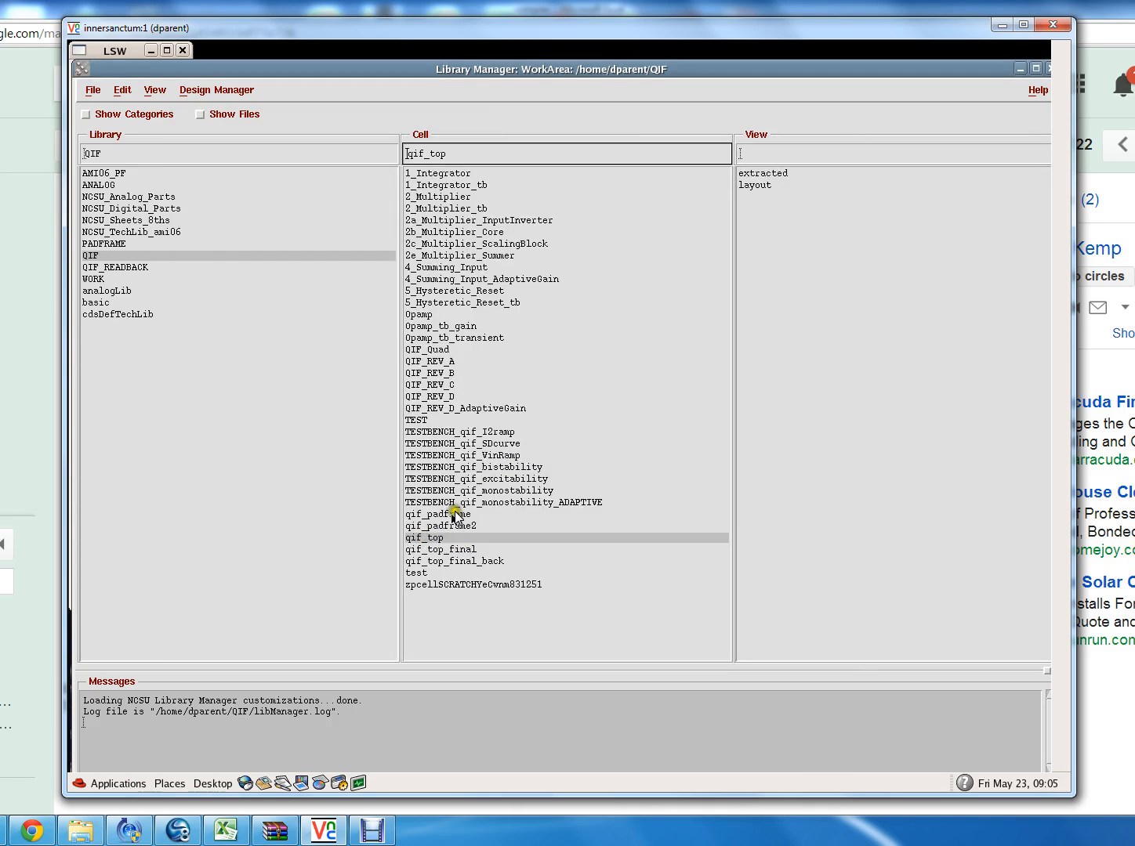
pyautogui.click(461, 550)
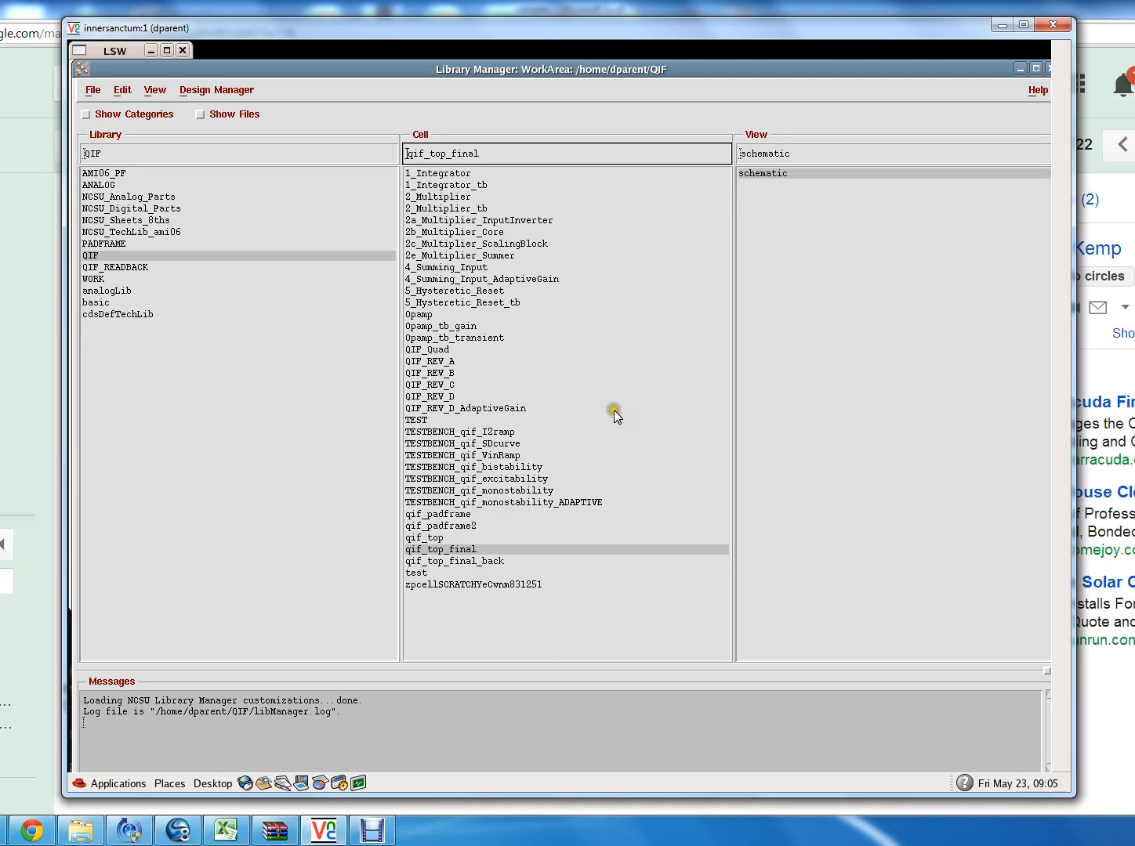
pyautogui.doubleClick(761, 176)
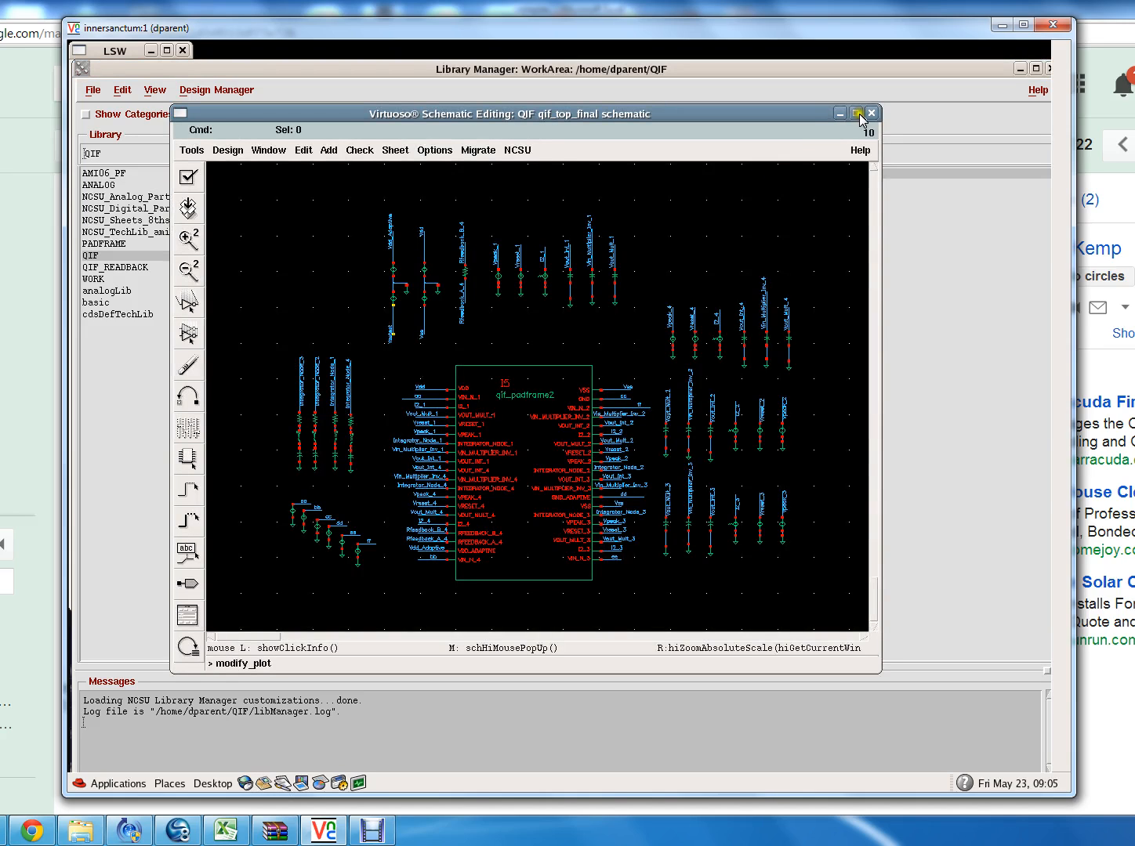
# Enlarge the qif_top_final schematic to view all its sources and the qif_padframe2 instance, and close it.
pyautogui.click(855, 113)
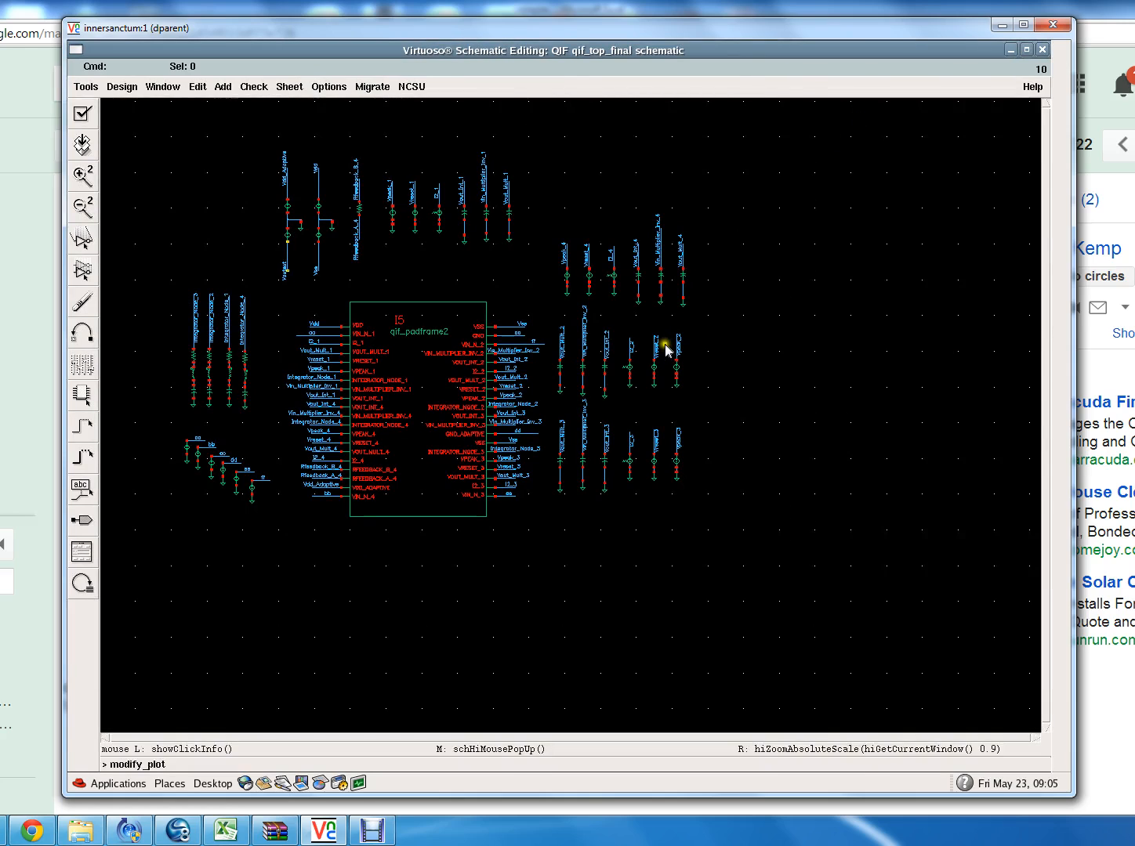
pyautogui.press('f')
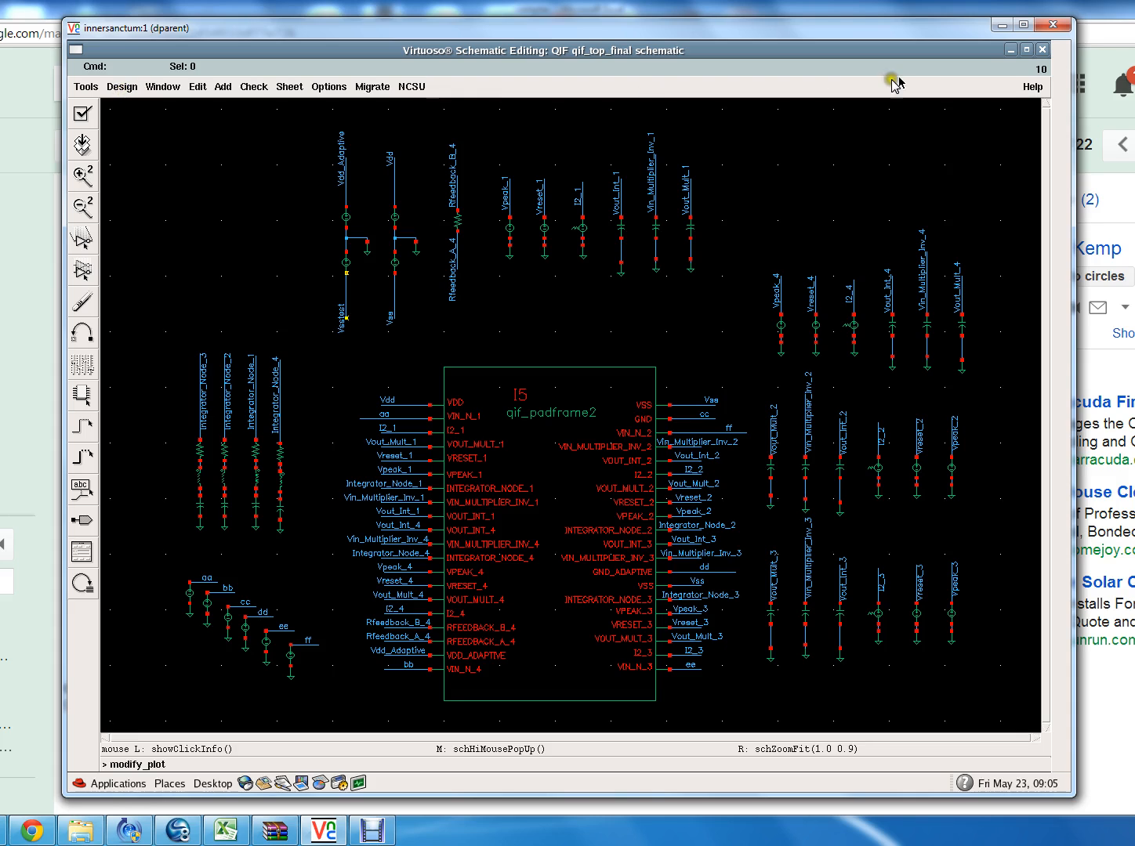
pyautogui.click(1043, 51)
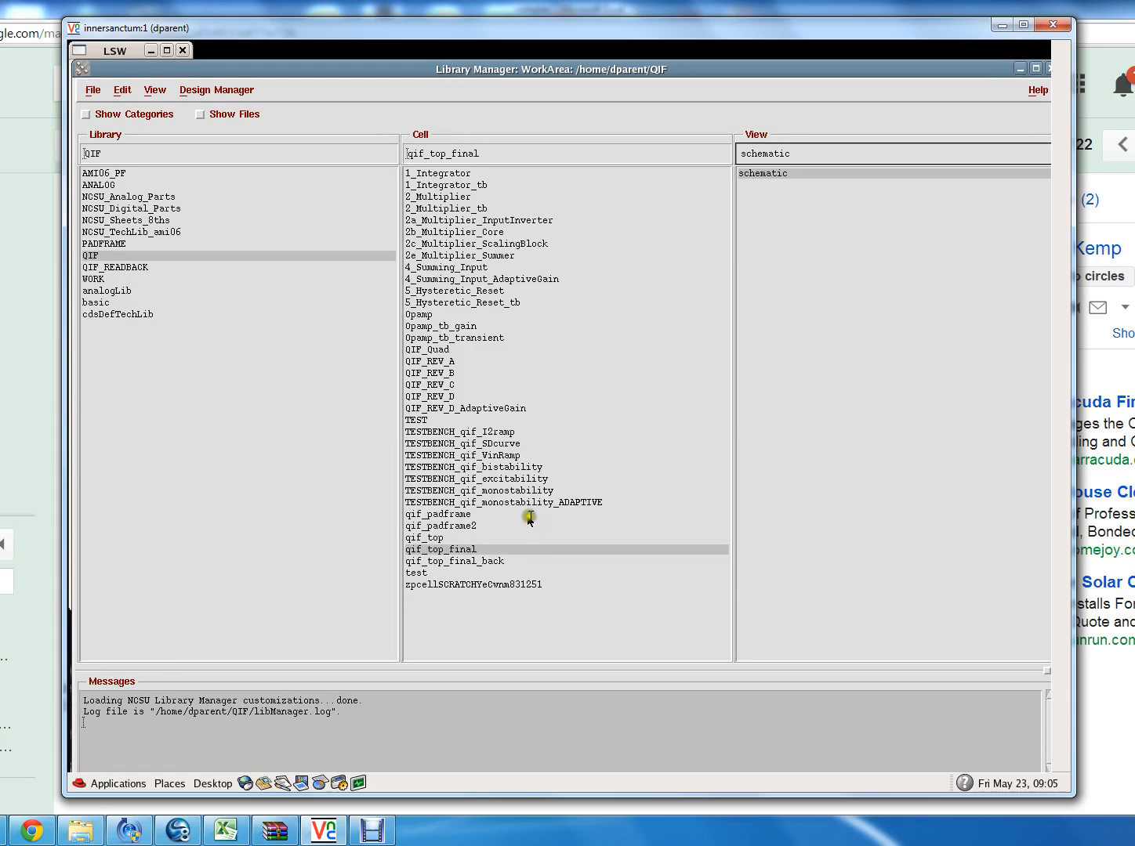
# Reopen the qif_top_final schematic and descend into the layout view of the qif_padframe2 instance.
pyautogui.click(465, 552)
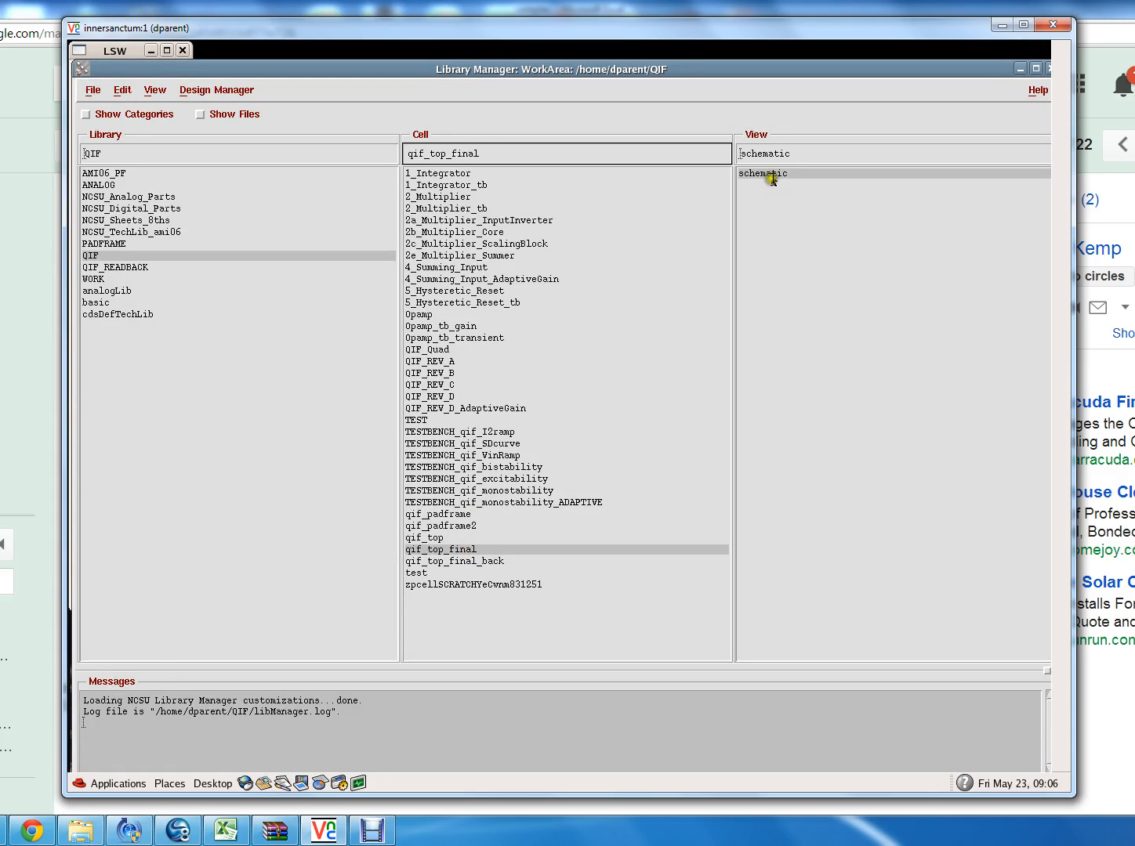
pyautogui.doubleClick(772, 173)
pyautogui.click(506, 463)
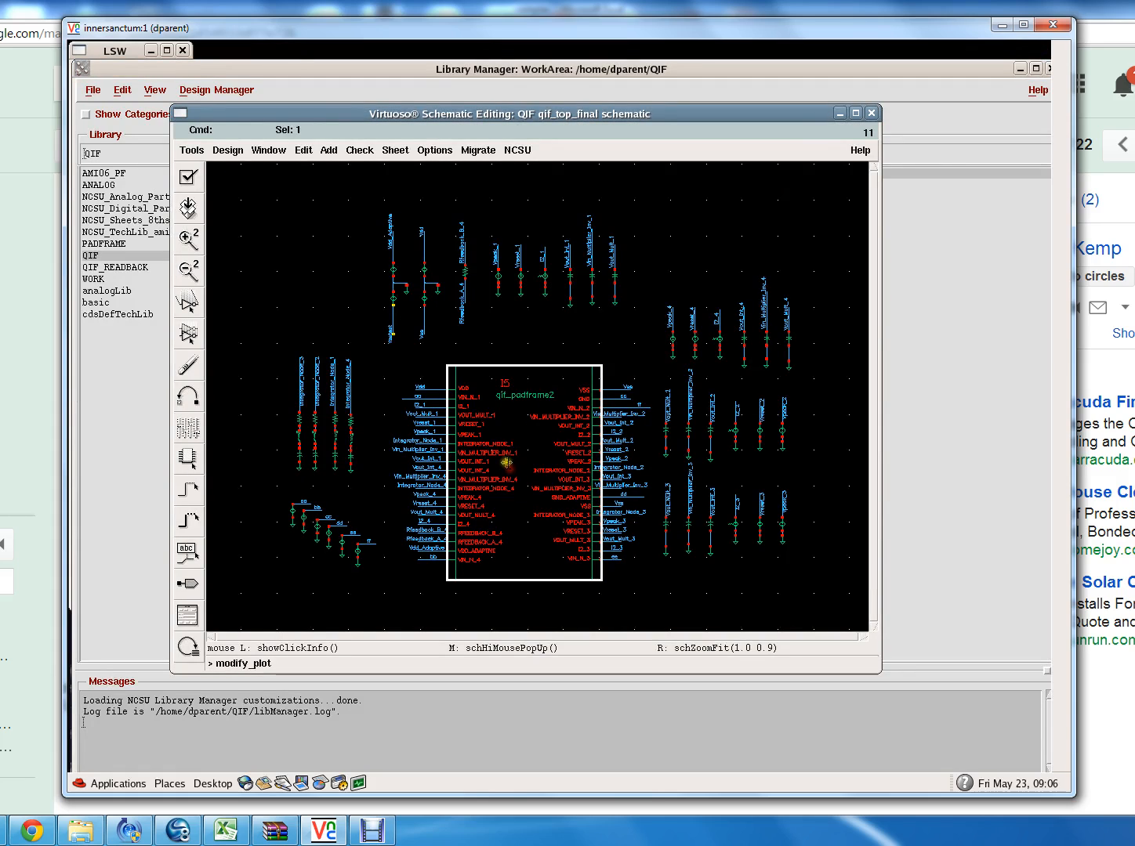
pyautogui.click(227, 150)
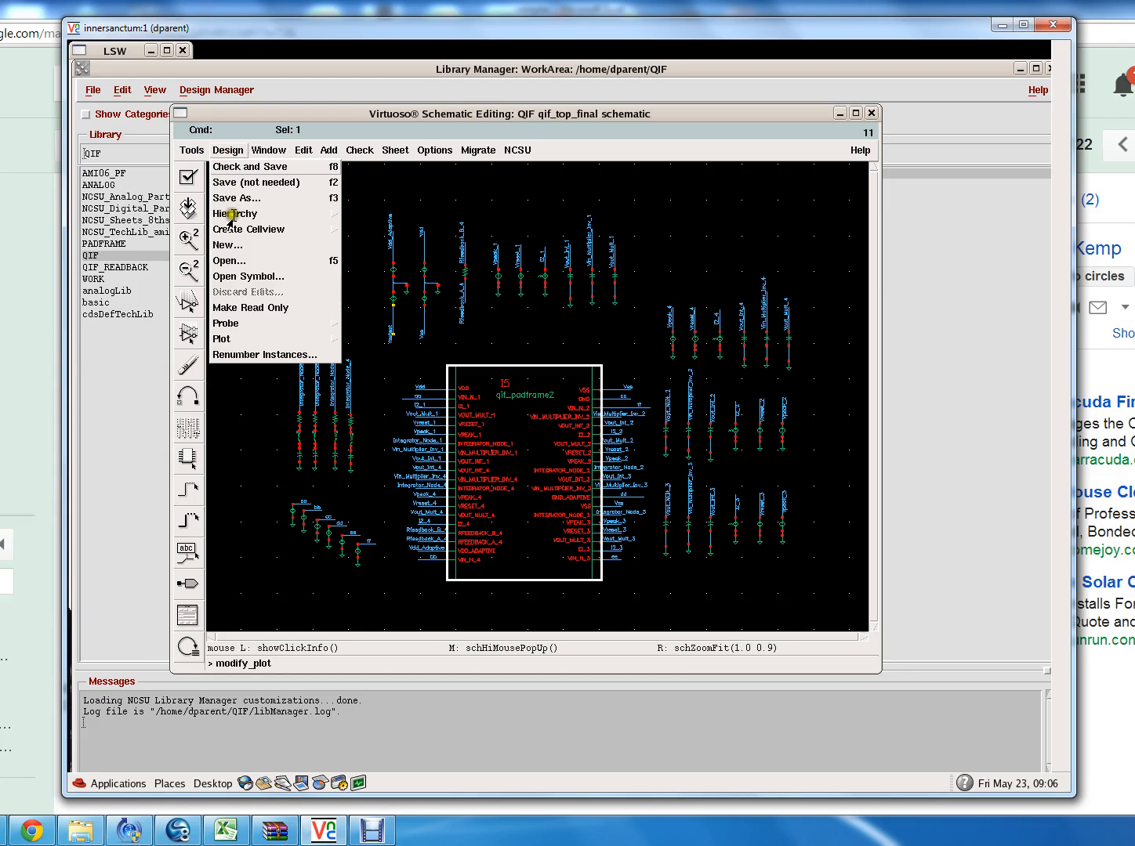
pyautogui.moveTo(239, 214)
pyautogui.click(366, 218)
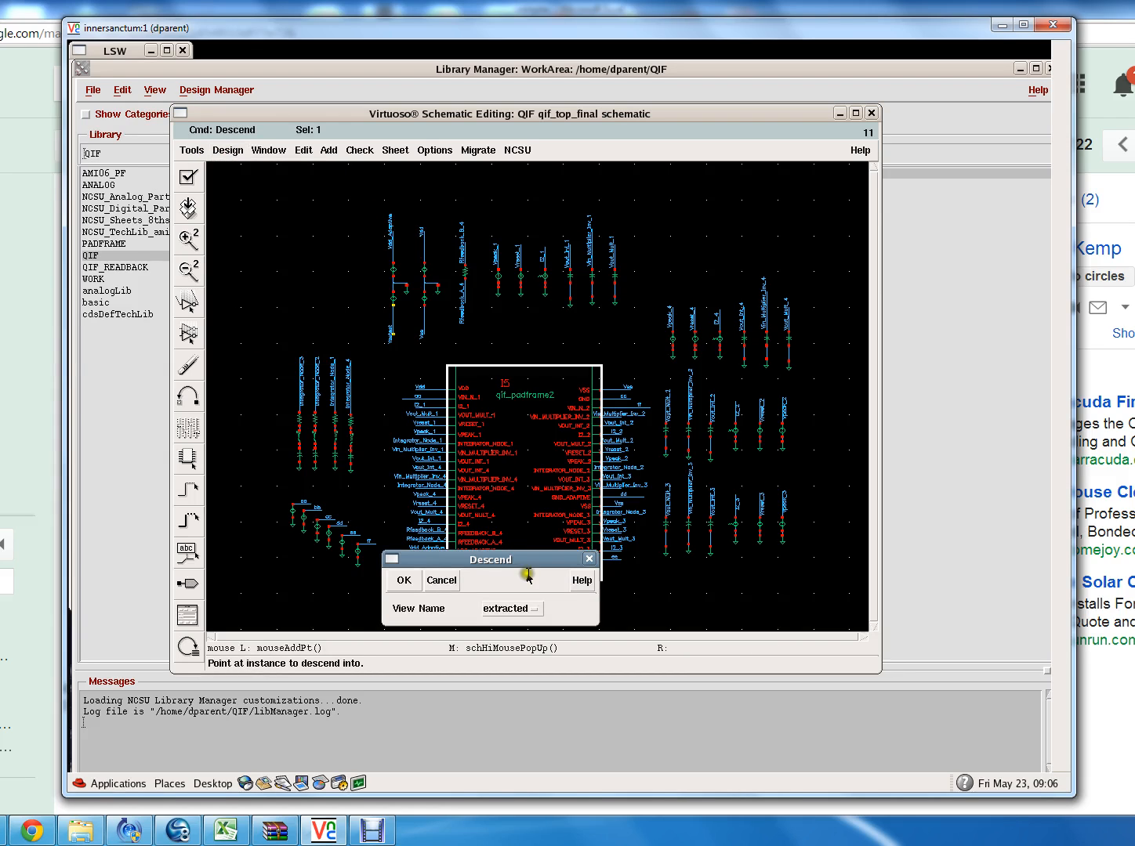
pyautogui.click(530, 612)
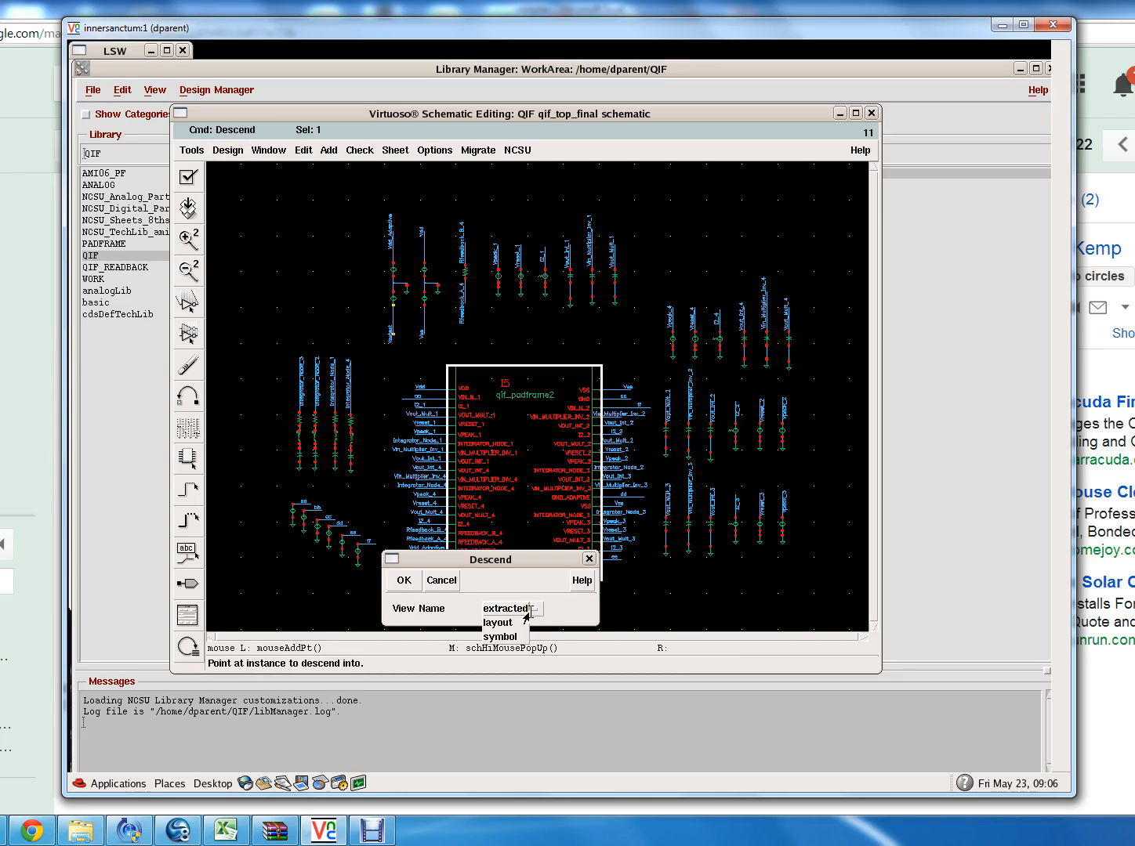
pyautogui.click(505, 623)
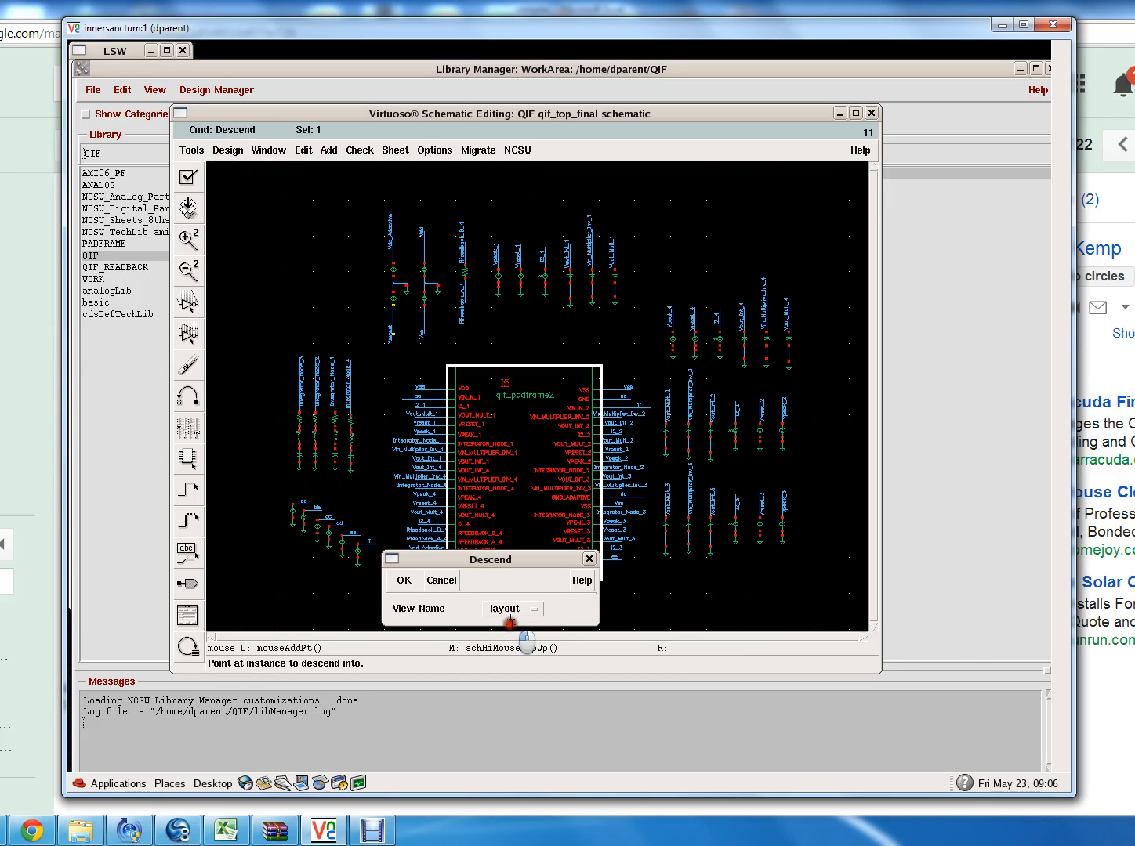
pyautogui.click(403, 580)
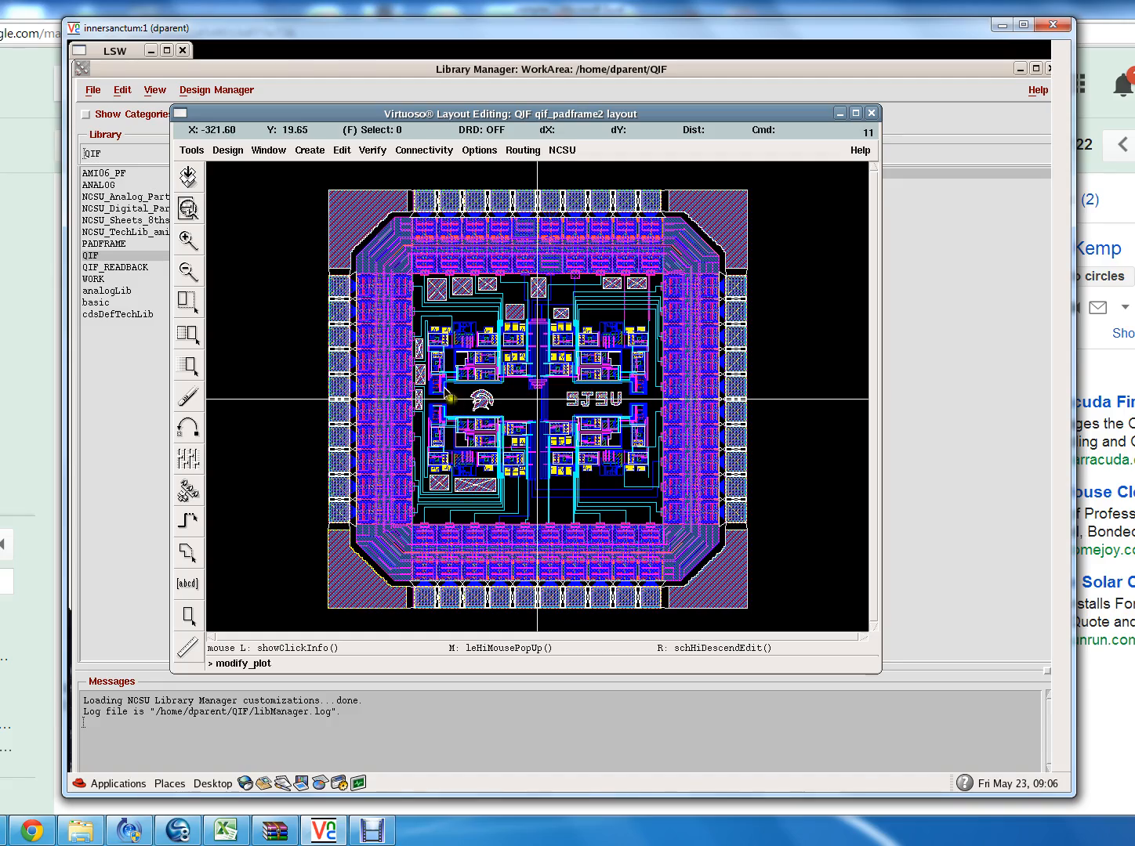
# Examine the helmet logo and the SJSU lettering in the middle of the qif_padframe2 layout.
pyautogui.moveTo(413, 334); pyautogui.dragTo(535, 459, button='right')
pyautogui.moveTo(486, 346)
pyautogui.mouseDown(button='right')
pyautogui.moveTo(573, 409)
pyautogui.moveTo(637, 513)
pyautogui.mouseUp(button='right')
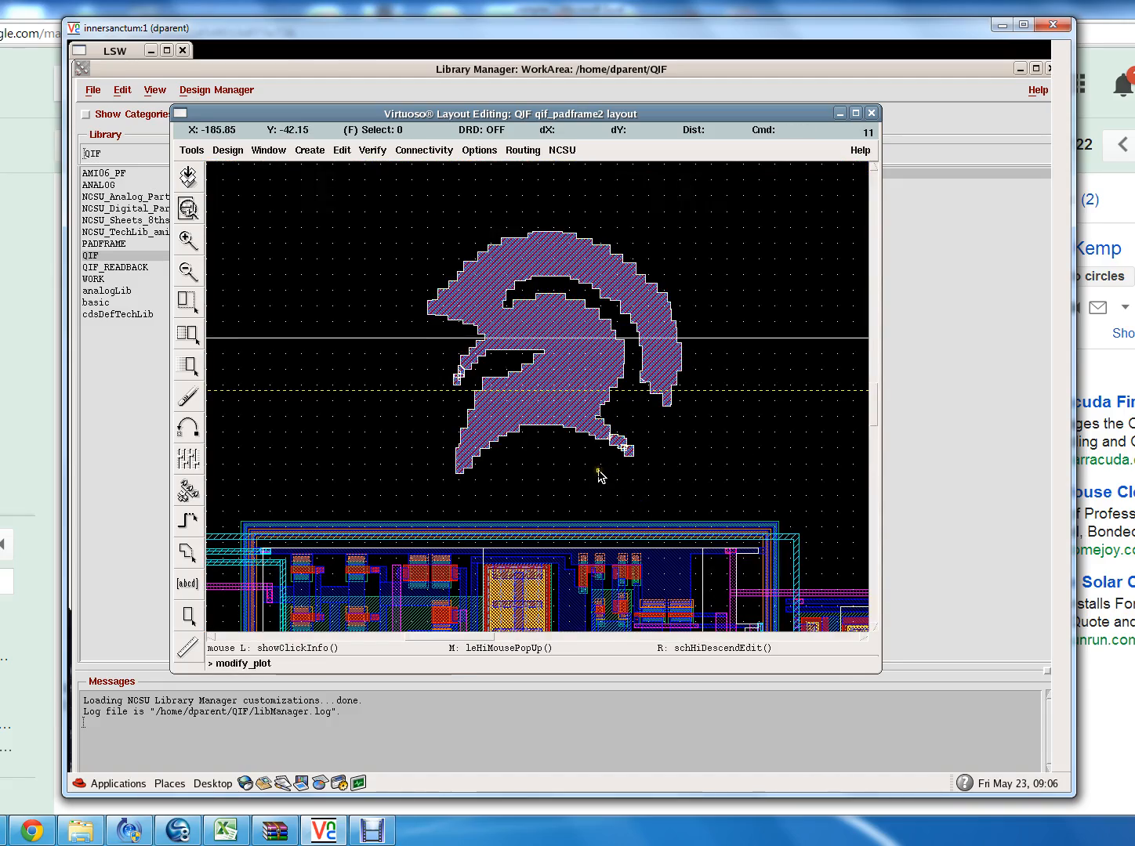
pyautogui.press('f')
pyautogui.moveTo(543, 371); pyautogui.dragTo(678, 460, button='right')
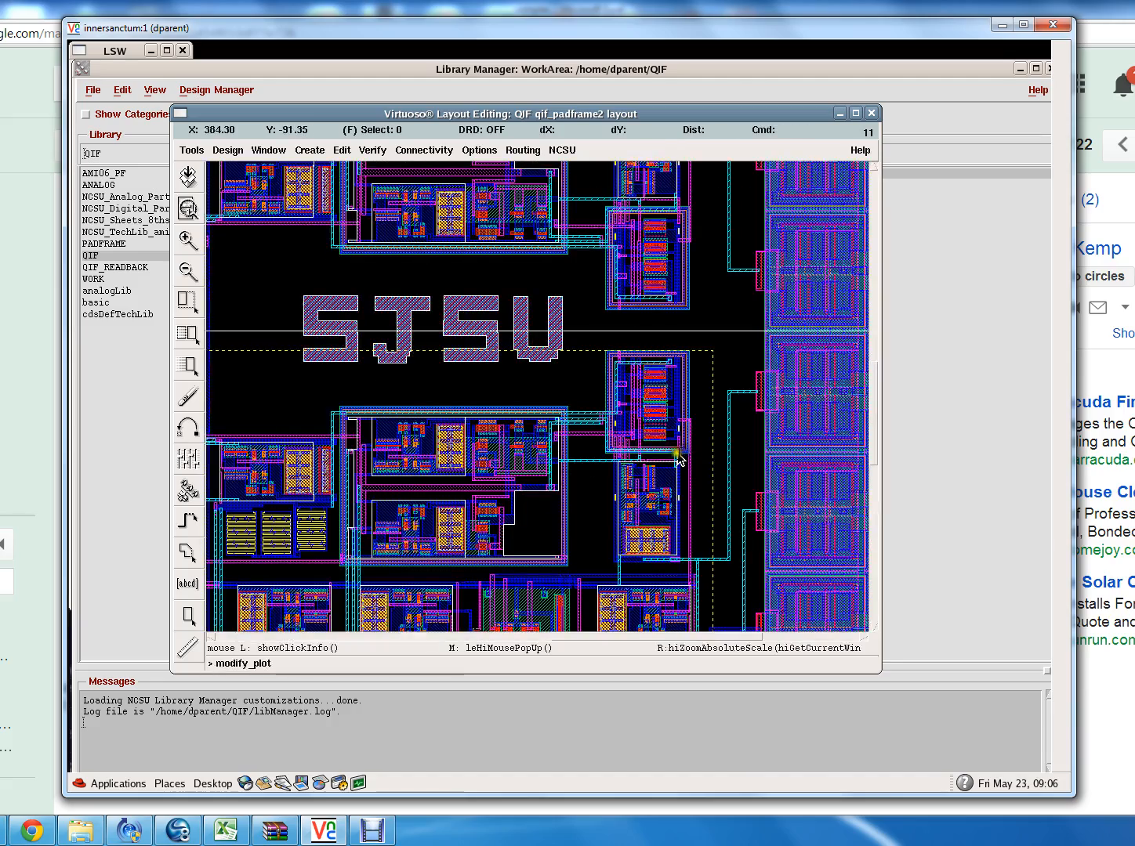
pyautogui.press('f')
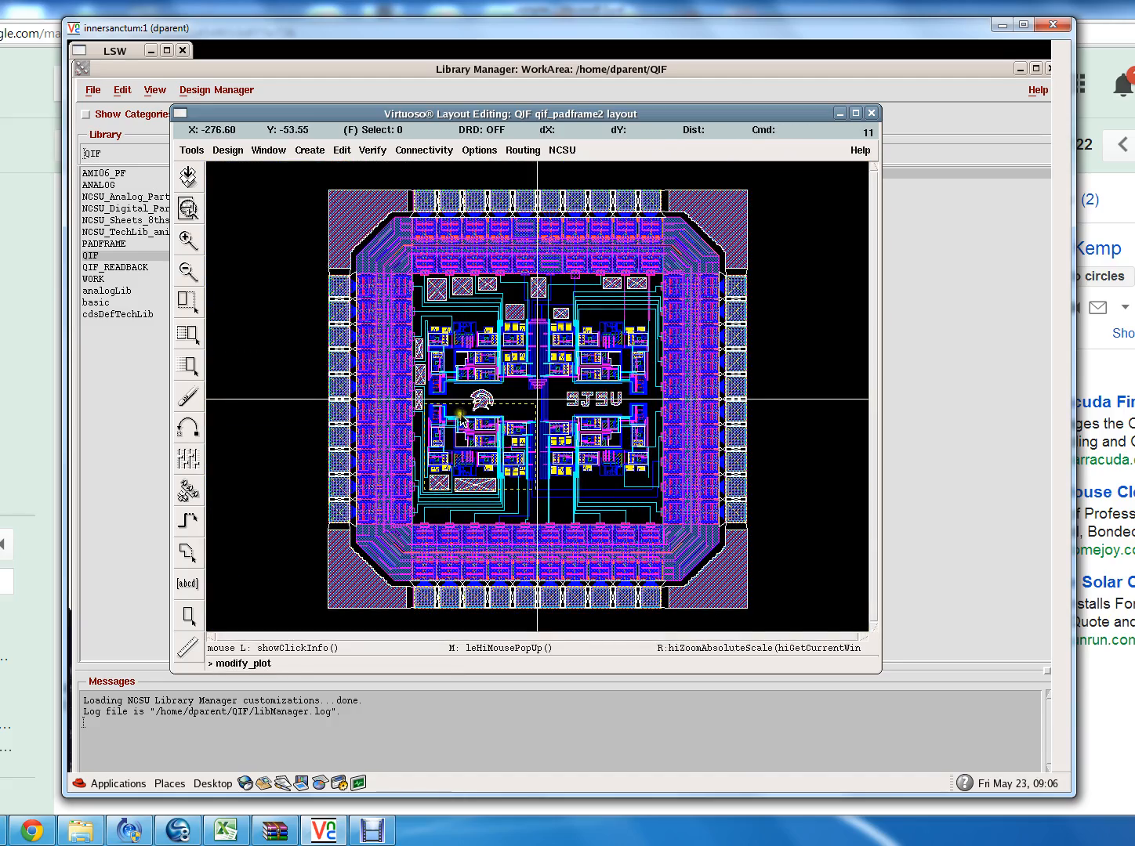
# Examine the resistors and vertical routing lines near the central axis in the lower half of the core.
pyautogui.moveTo(461, 422); pyautogui.dragTo(540, 506, button='right')
pyautogui.moveTo(465, 355); pyautogui.dragTo(671, 592, button='right')
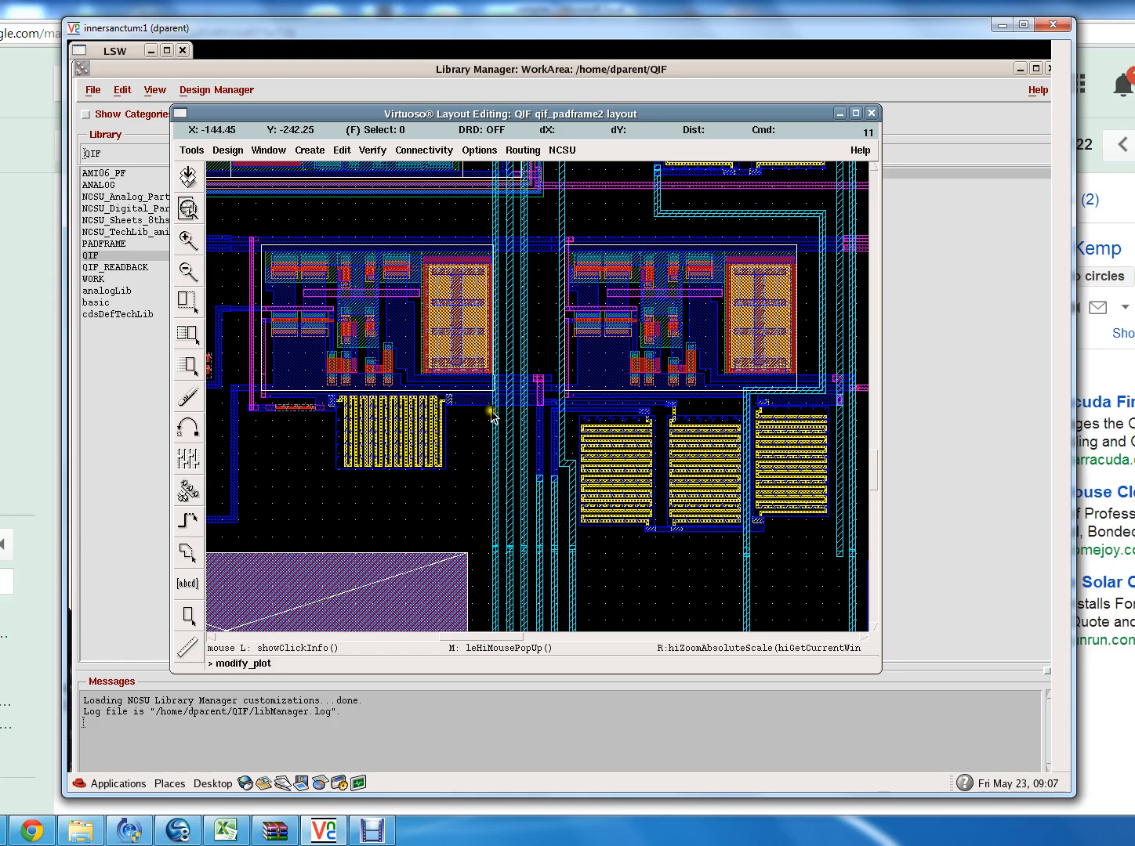
pyautogui.moveTo(457, 356); pyautogui.dragTo(633, 597, button='right')
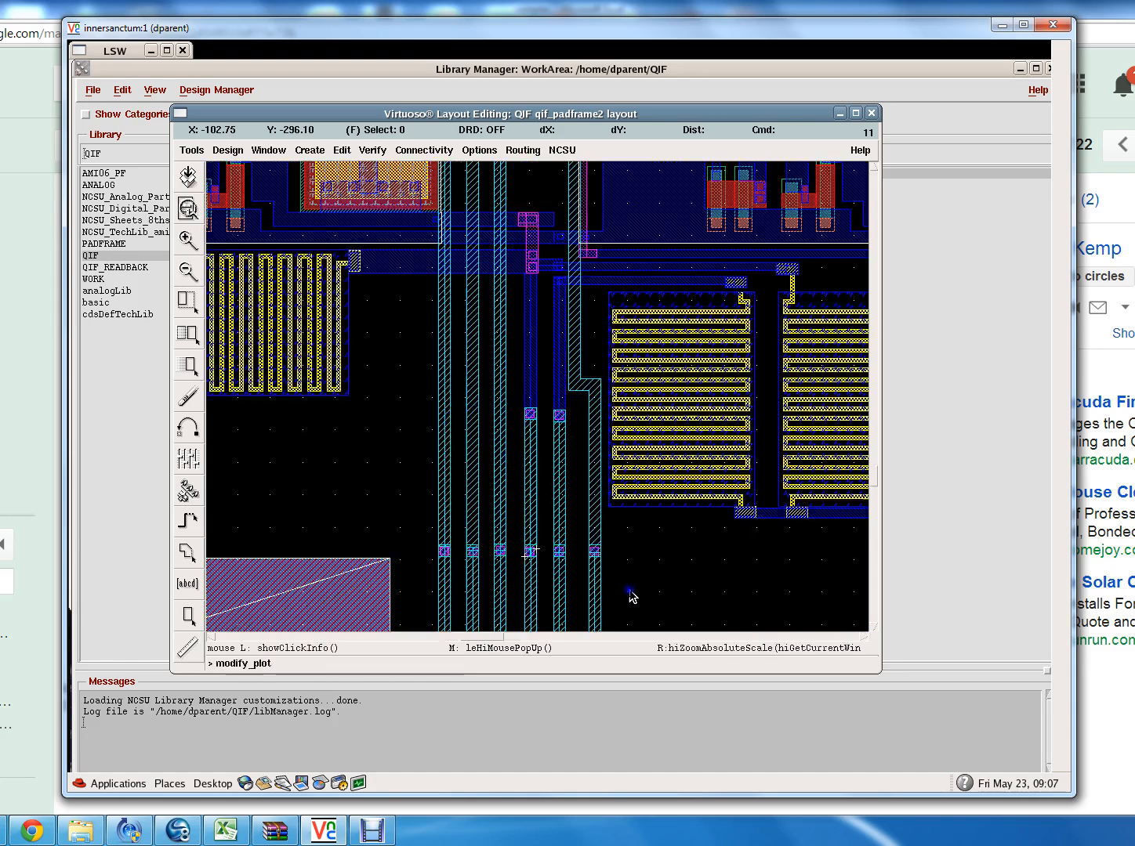
pyautogui.press('f')
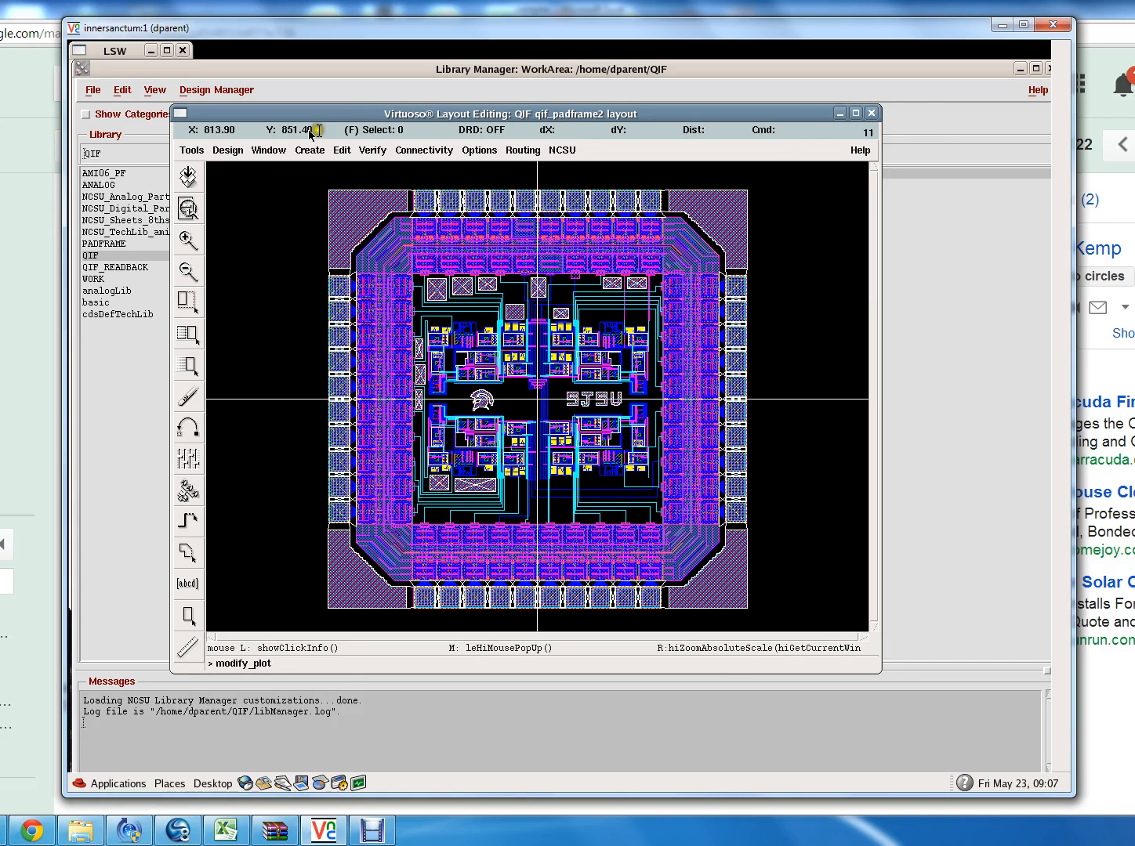
# Return from the qif_padframe2 layout to the qif_top_final schematic and close it.
pyautogui.click(266, 150)
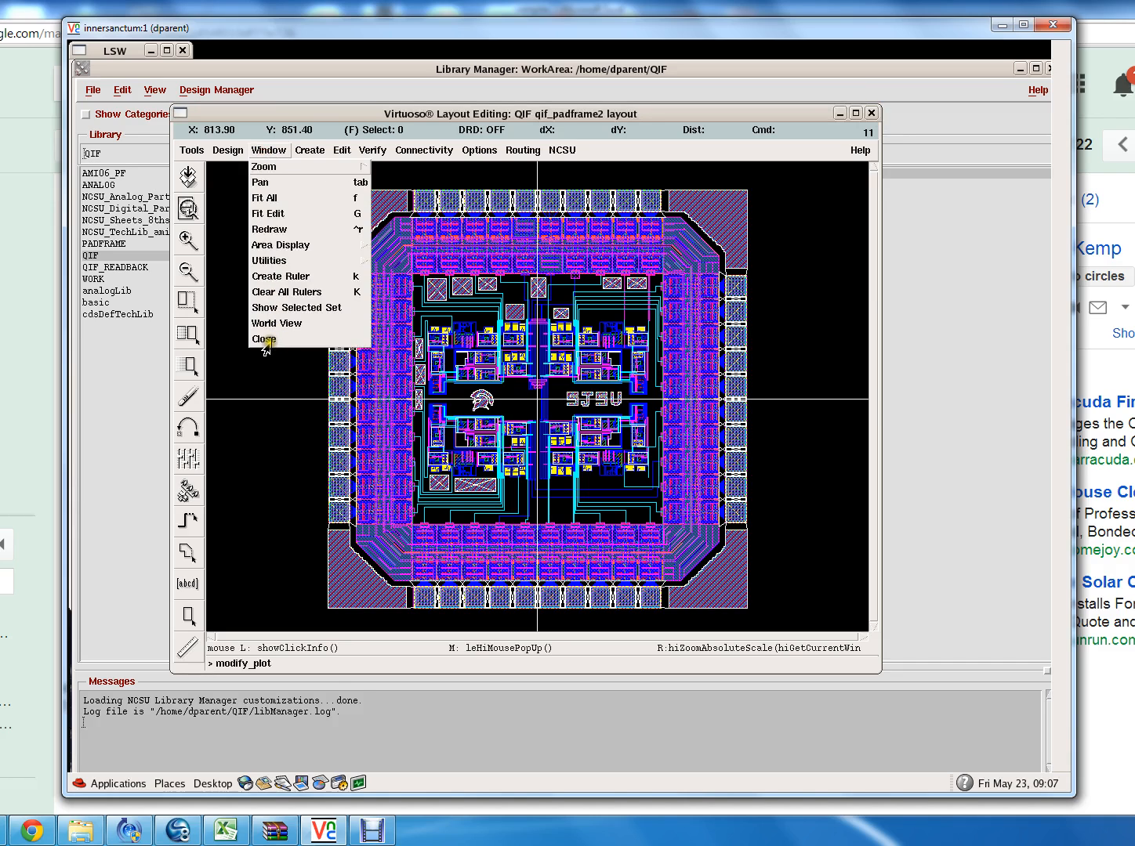
pyautogui.click(228, 151)
pyautogui.moveTo(243, 198)
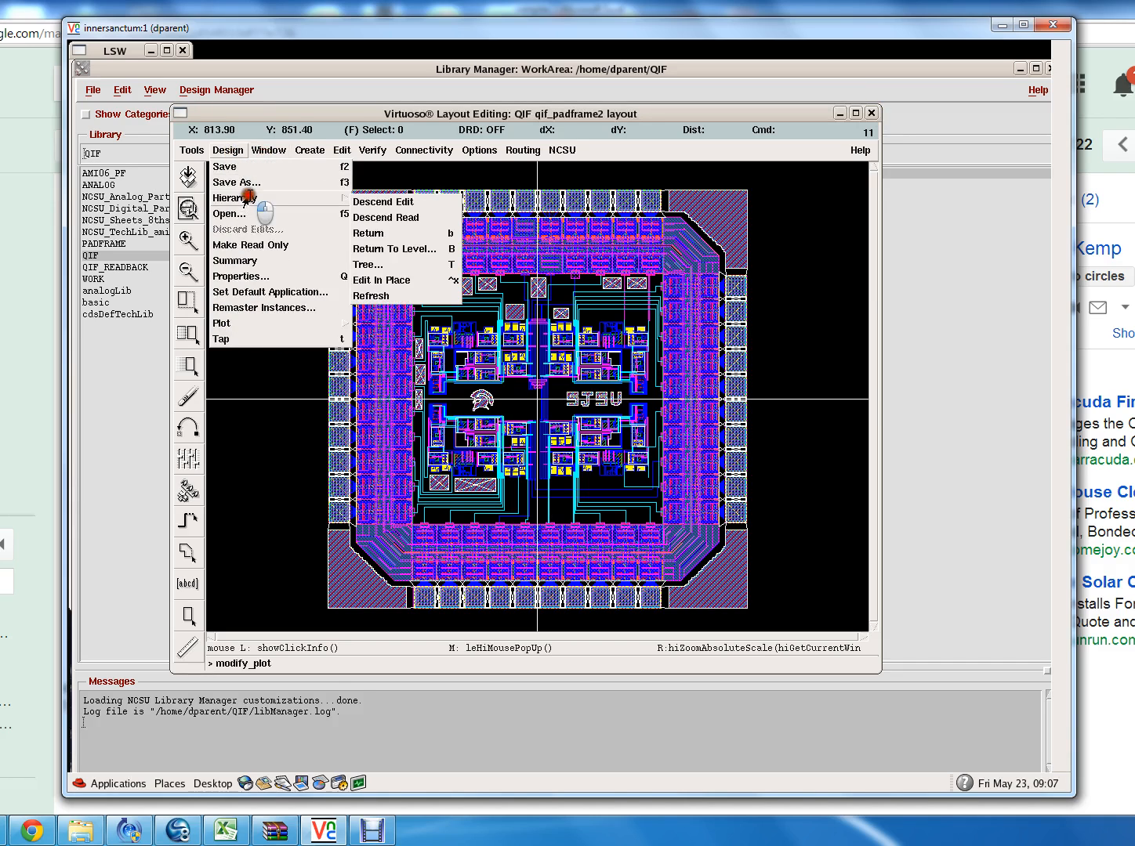
pyautogui.click(380, 233)
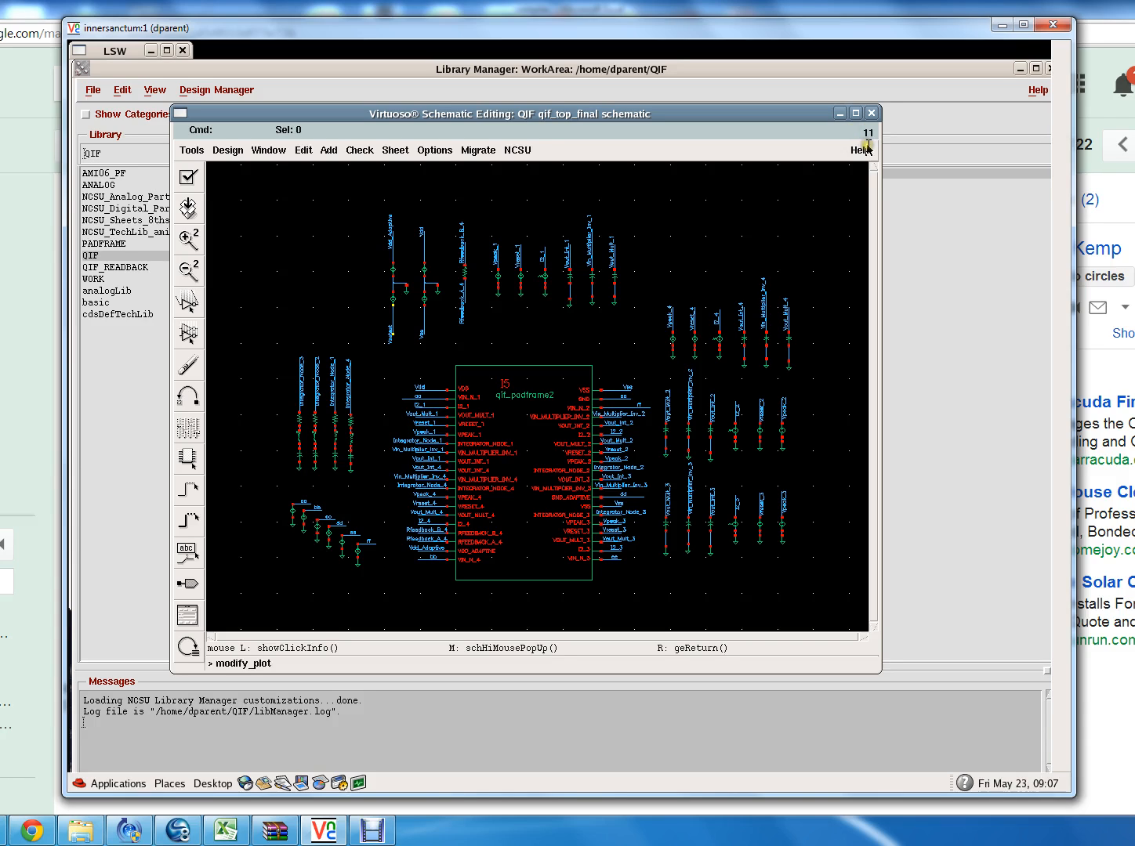
pyautogui.click(872, 115)
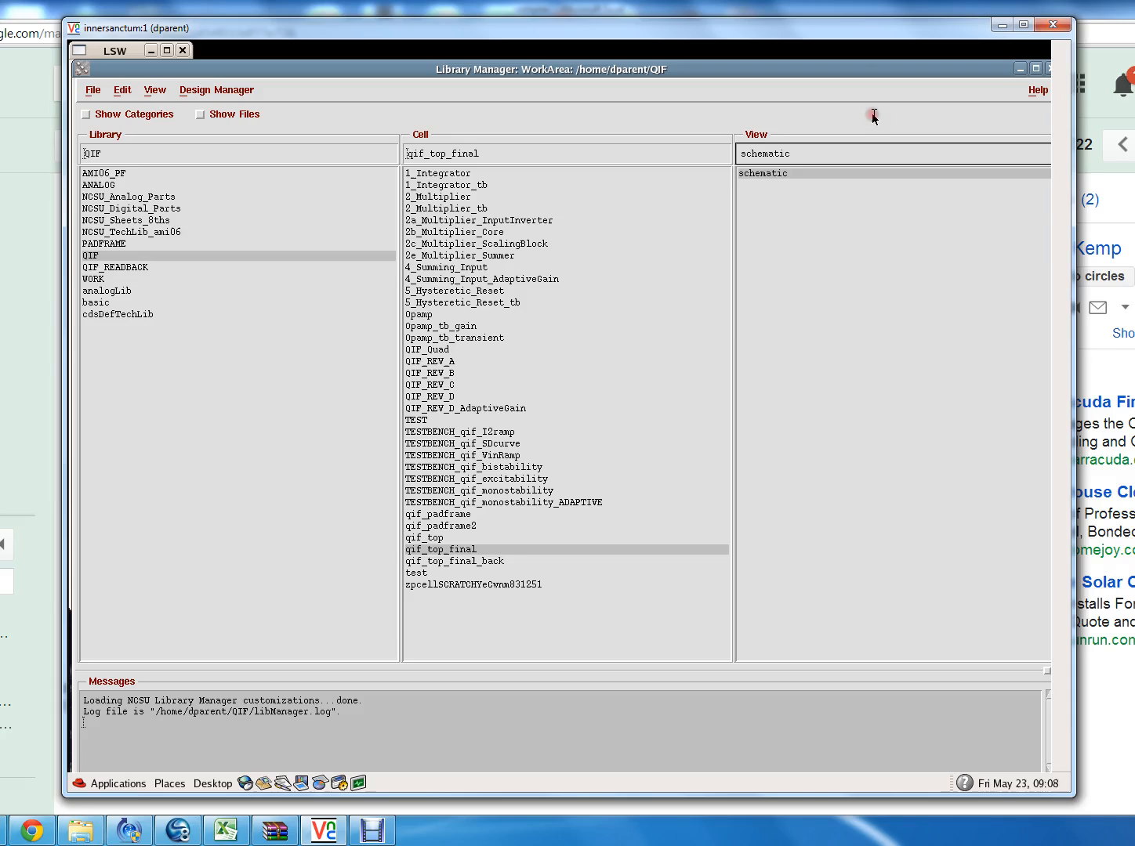
# View the layout of the qif_top cell in the QIF library and close it.
pyautogui.click(439, 537)
pyautogui.doubleClick(754, 186)
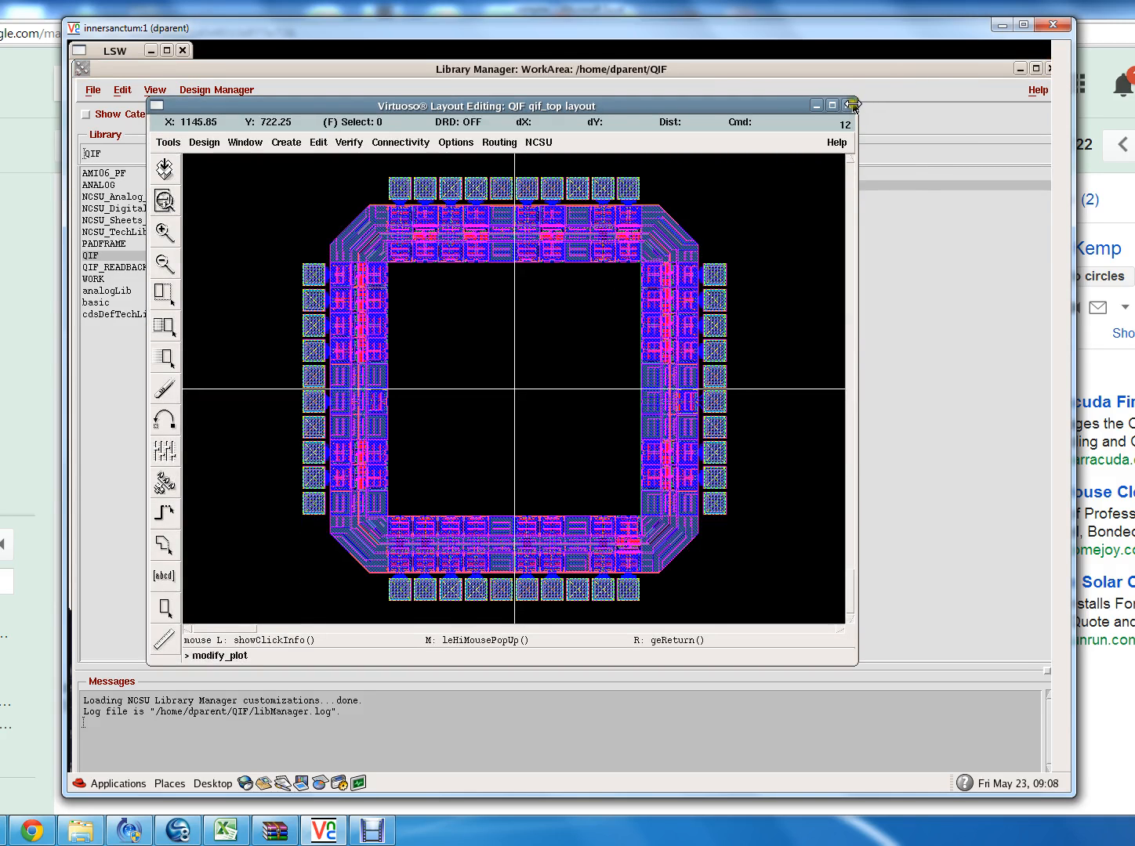
pyautogui.click(850, 105)
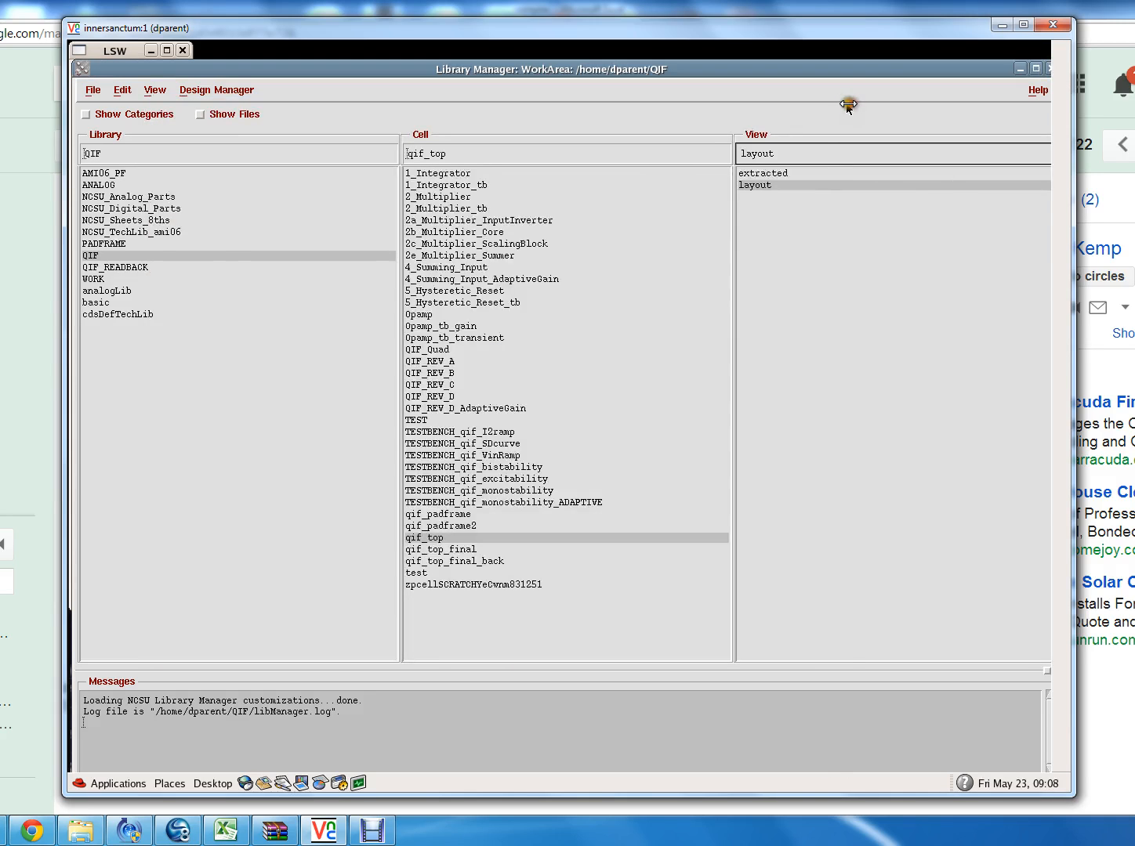
# Check the available views of the qif_padframe2, qif_top_final, qif_top_final_back and qif_padframe cells.
pyautogui.click(445, 526)
pyautogui.click(477, 550)
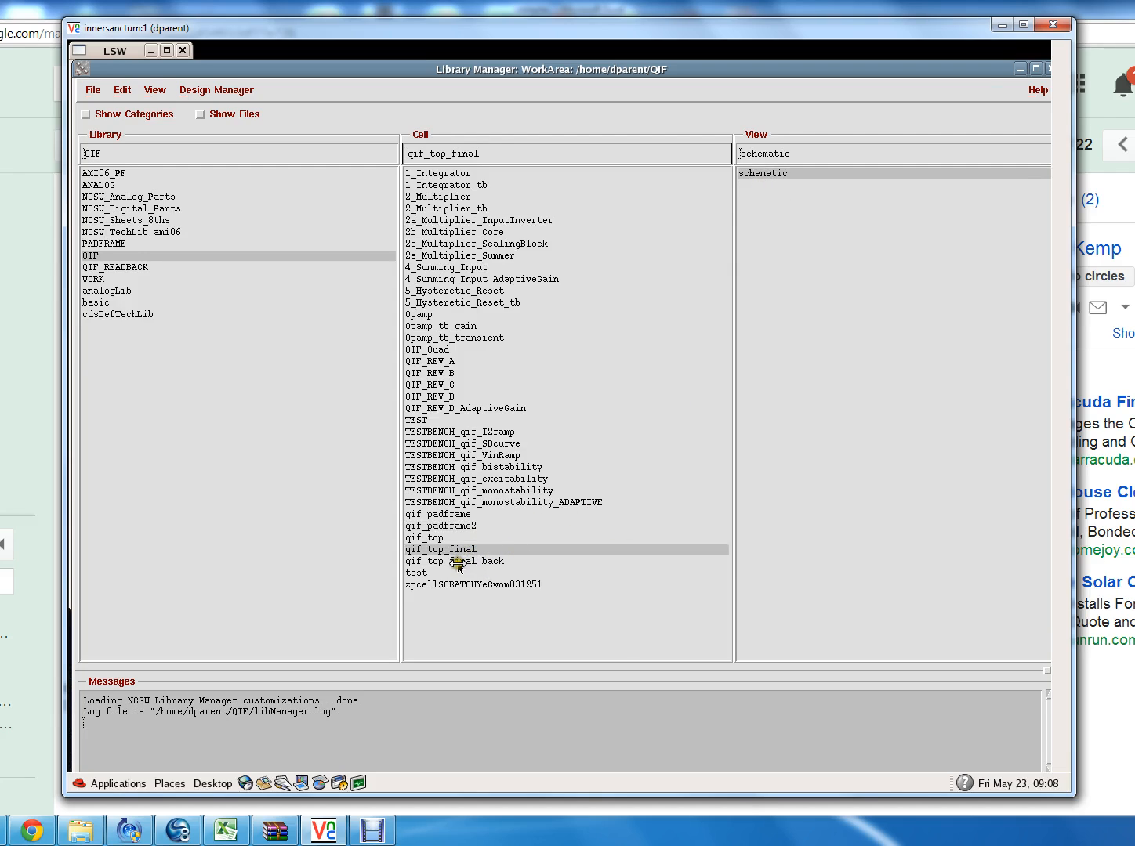
pyautogui.click(457, 562)
pyautogui.click(444, 526)
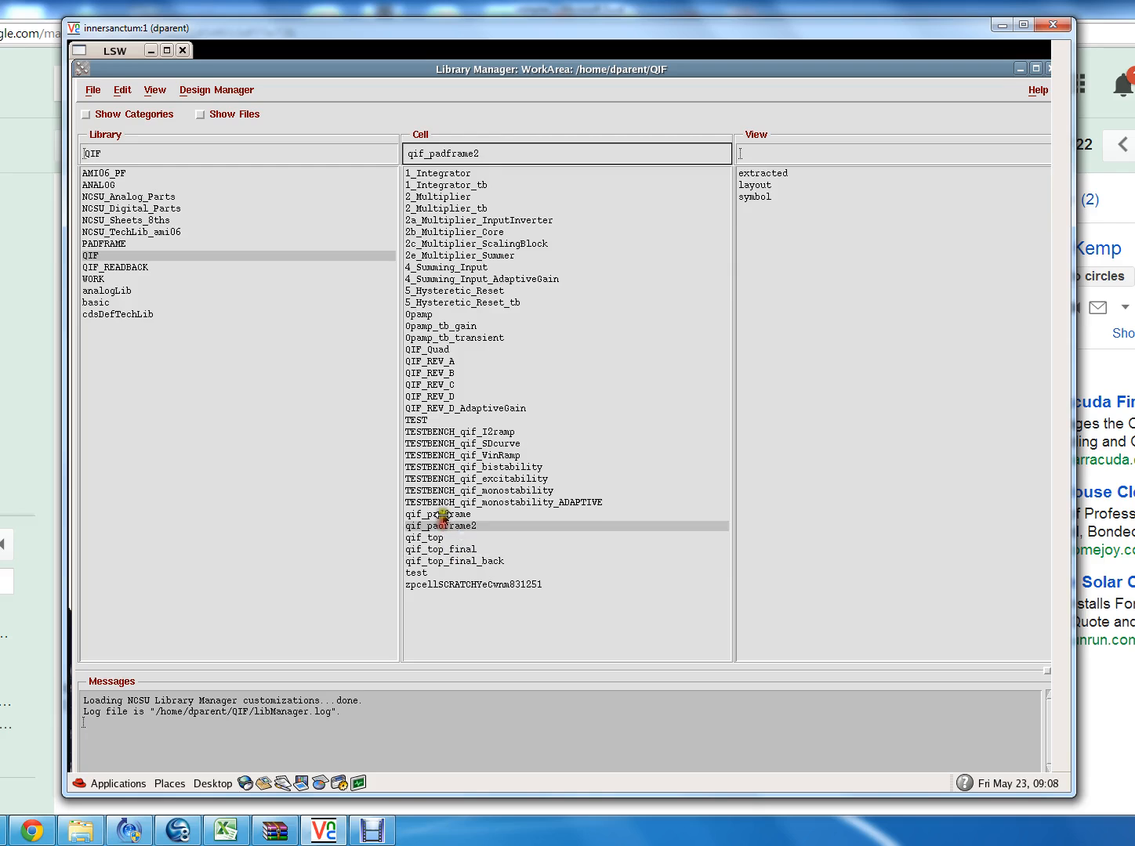
pyautogui.click(442, 516)
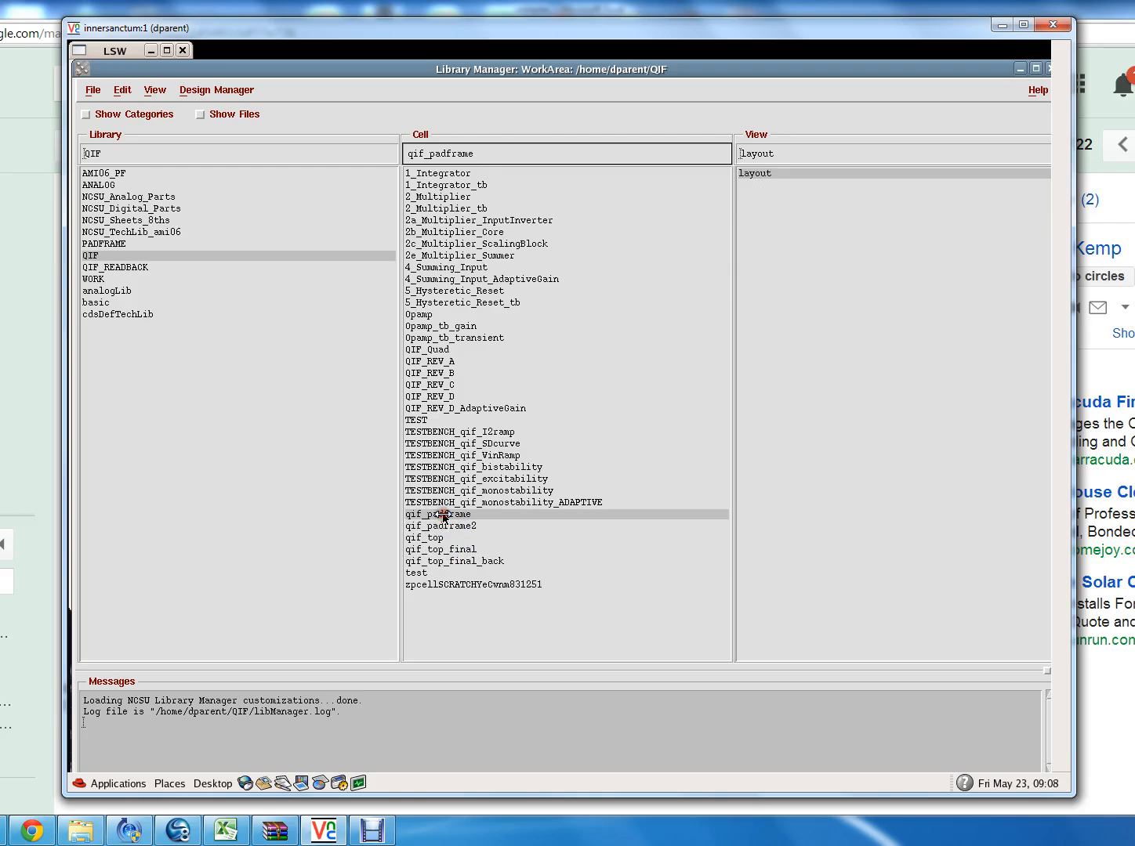
pyautogui.click(456, 562)
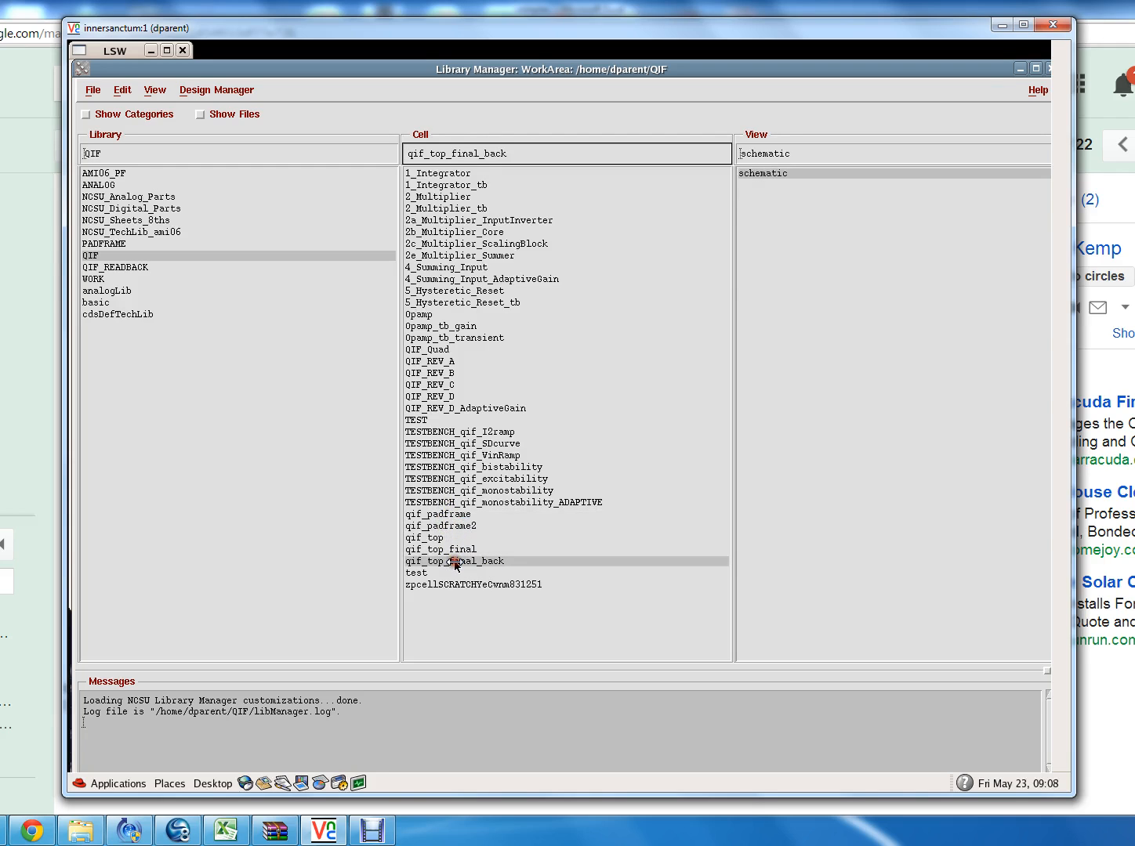
pyautogui.click(685, 296)
# Open the layout view of the qif_padframe2 cell from the QIF_READBACK library.
pyautogui.click(128, 269)
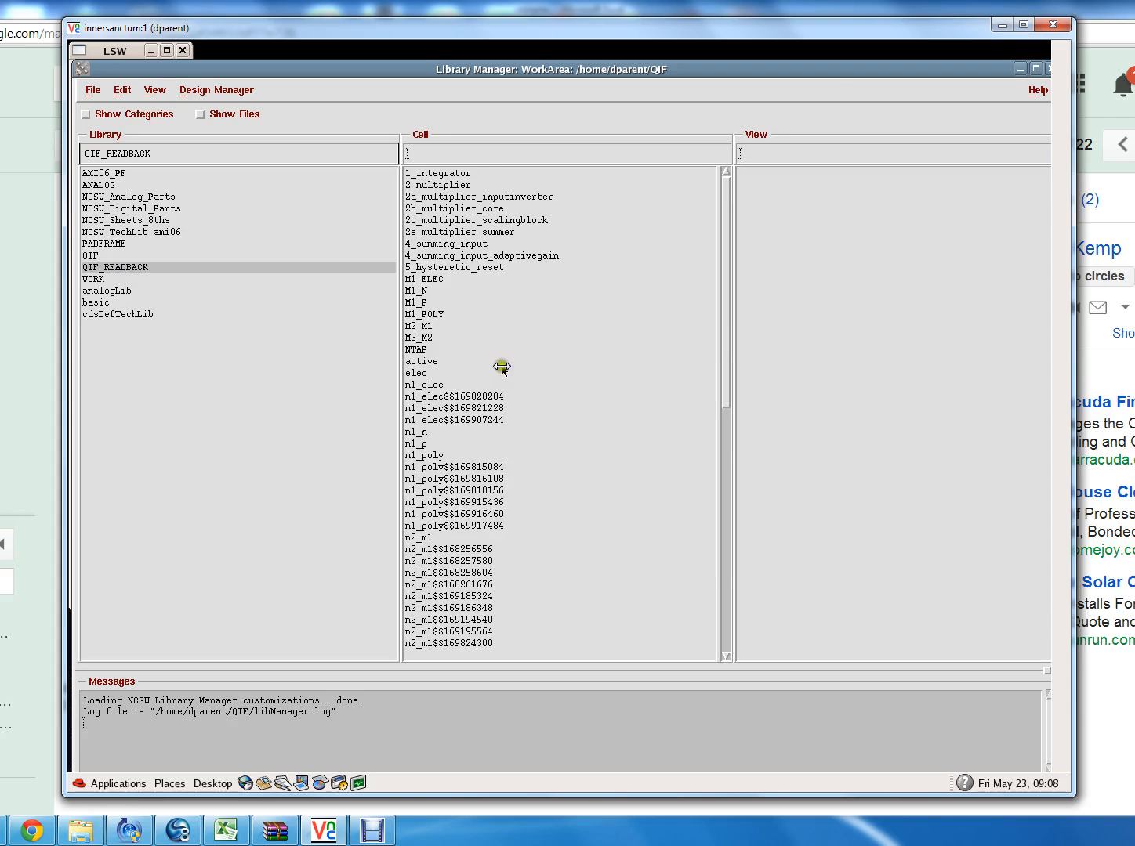
pyautogui.moveTo(726, 326); pyautogui.dragTo(750, 165)
pyautogui.moveTo(722, 294); pyautogui.dragTo(679, 670)
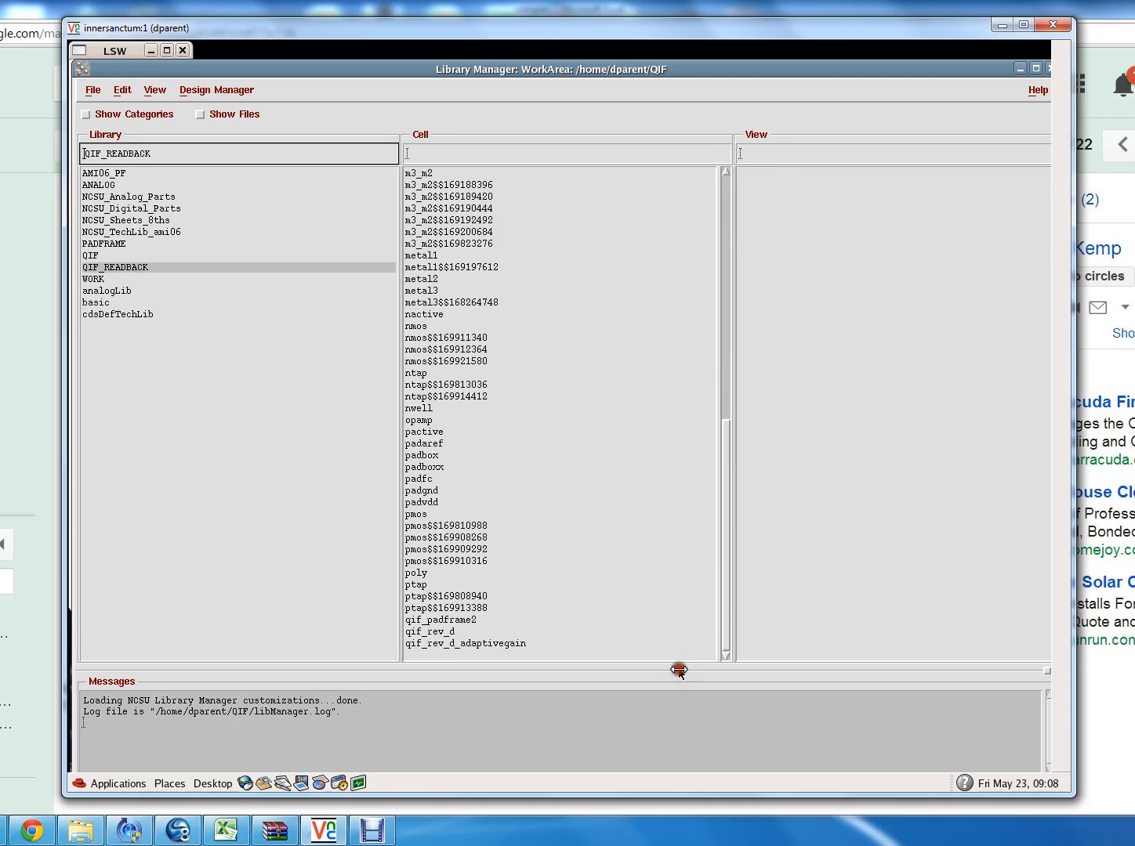
pyautogui.click(437, 630)
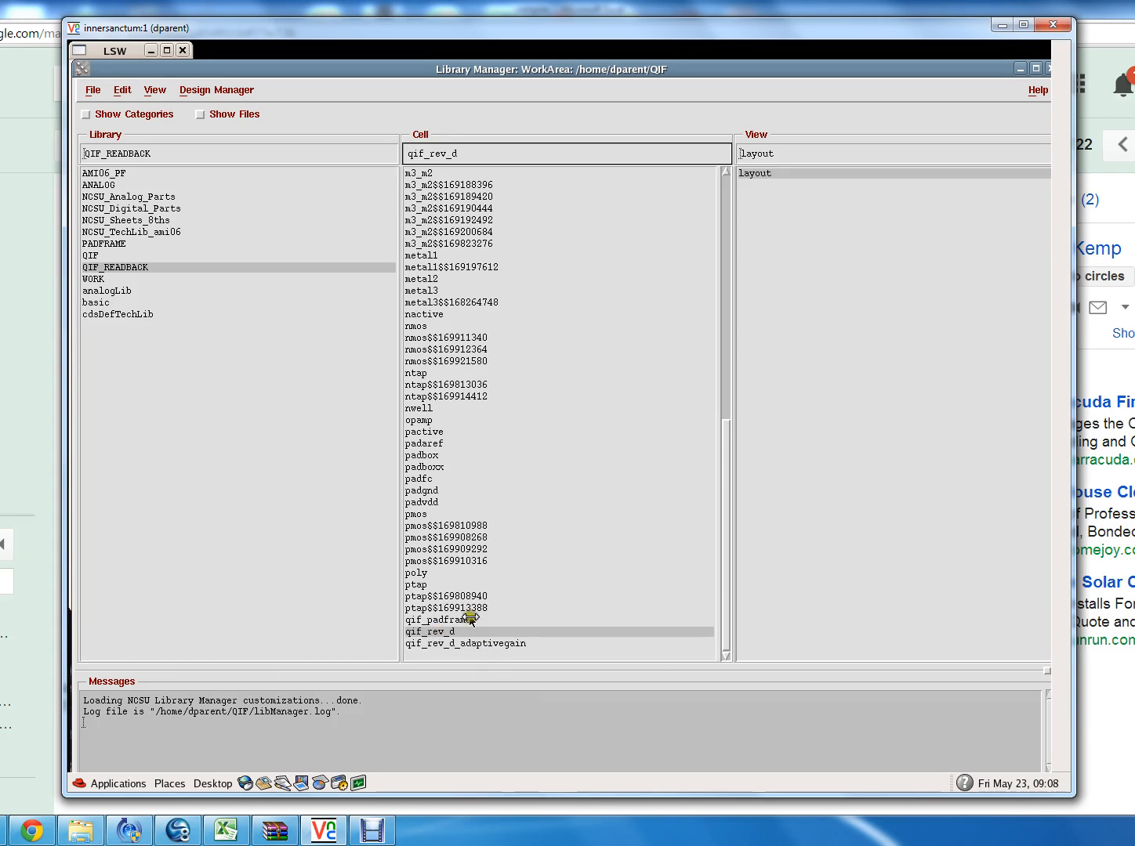
pyautogui.click(461, 620)
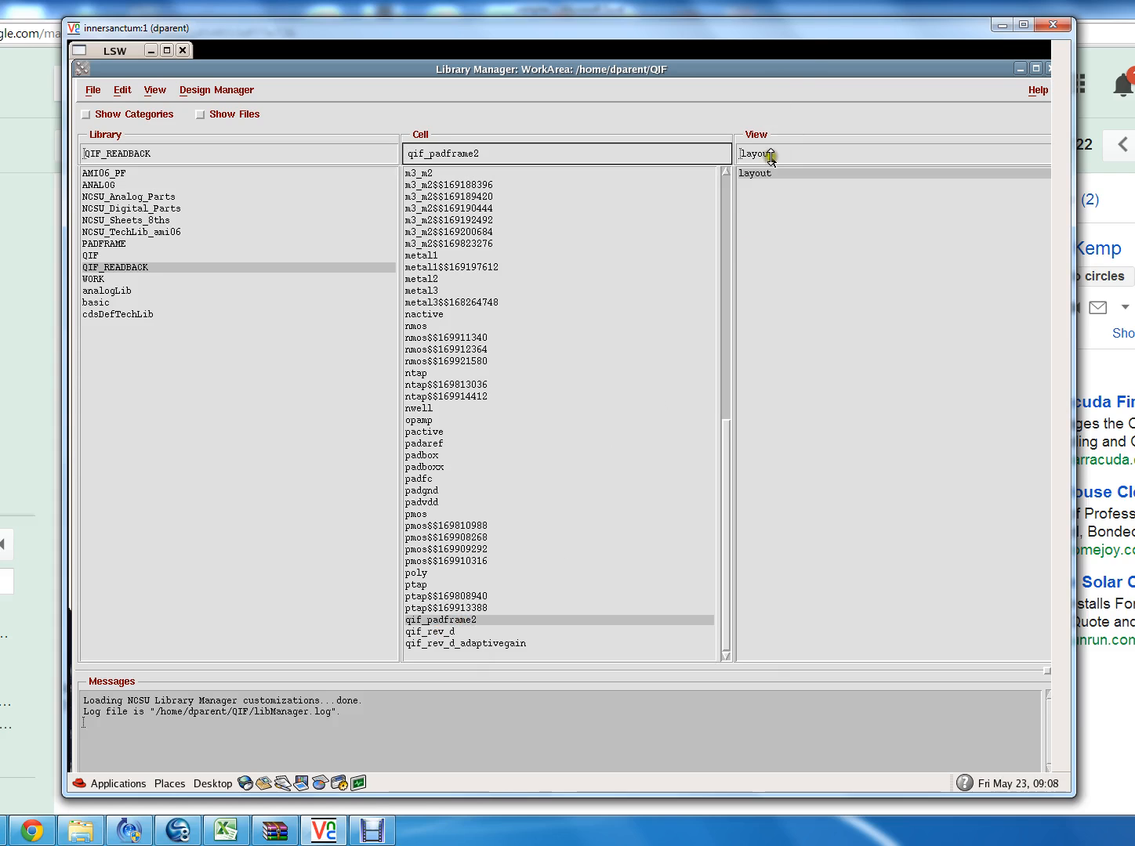
pyautogui.doubleClick(759, 175)
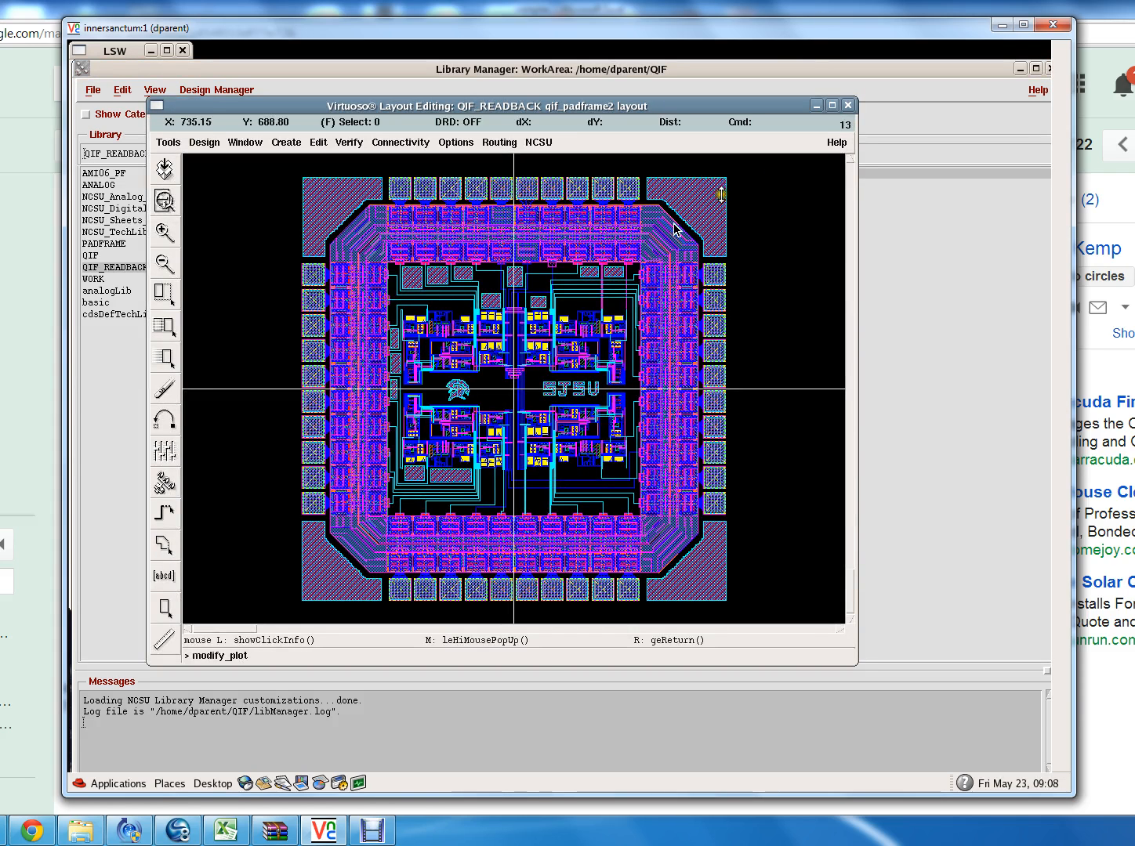
# Examine the routing and metal blocks in the upper-left corner of the readback layout's core.
pyautogui.press('z')
pyautogui.click(371, 239)
pyautogui.click(507, 375)
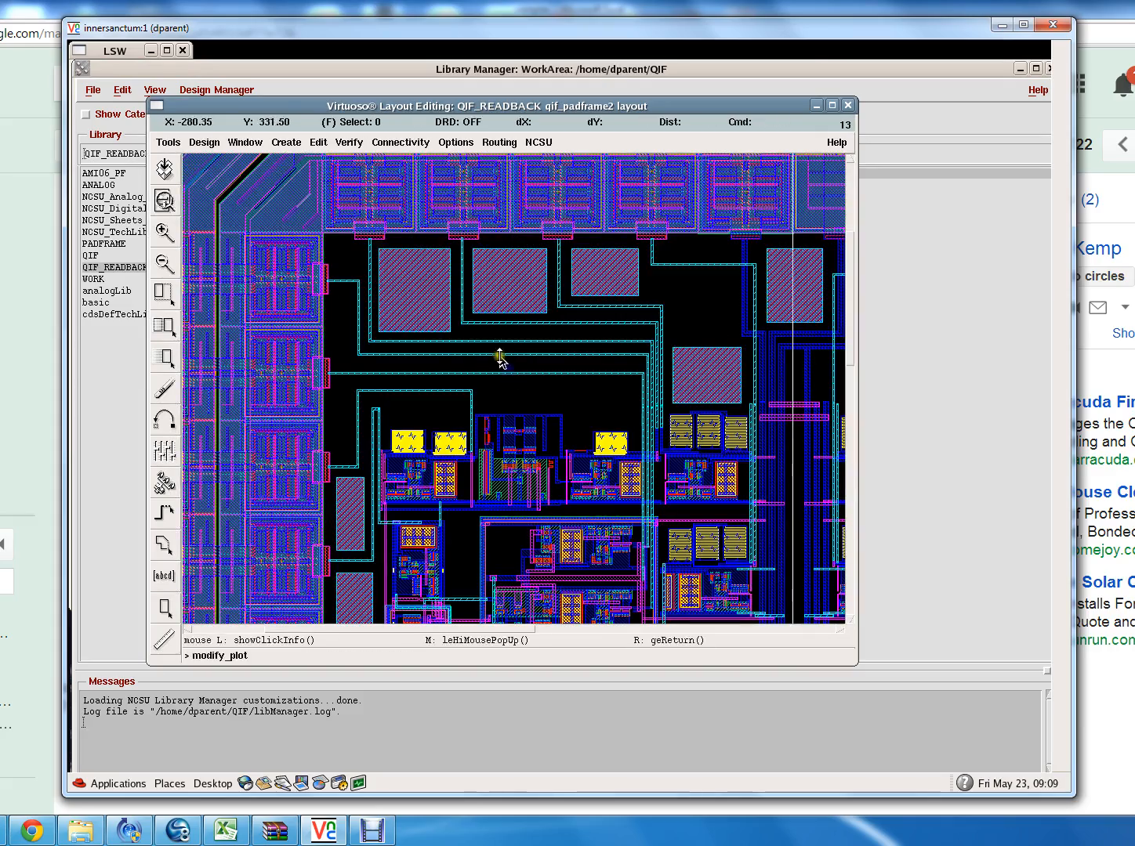
pyautogui.press('z')
pyautogui.click(402, 217)
pyautogui.click(665, 541)
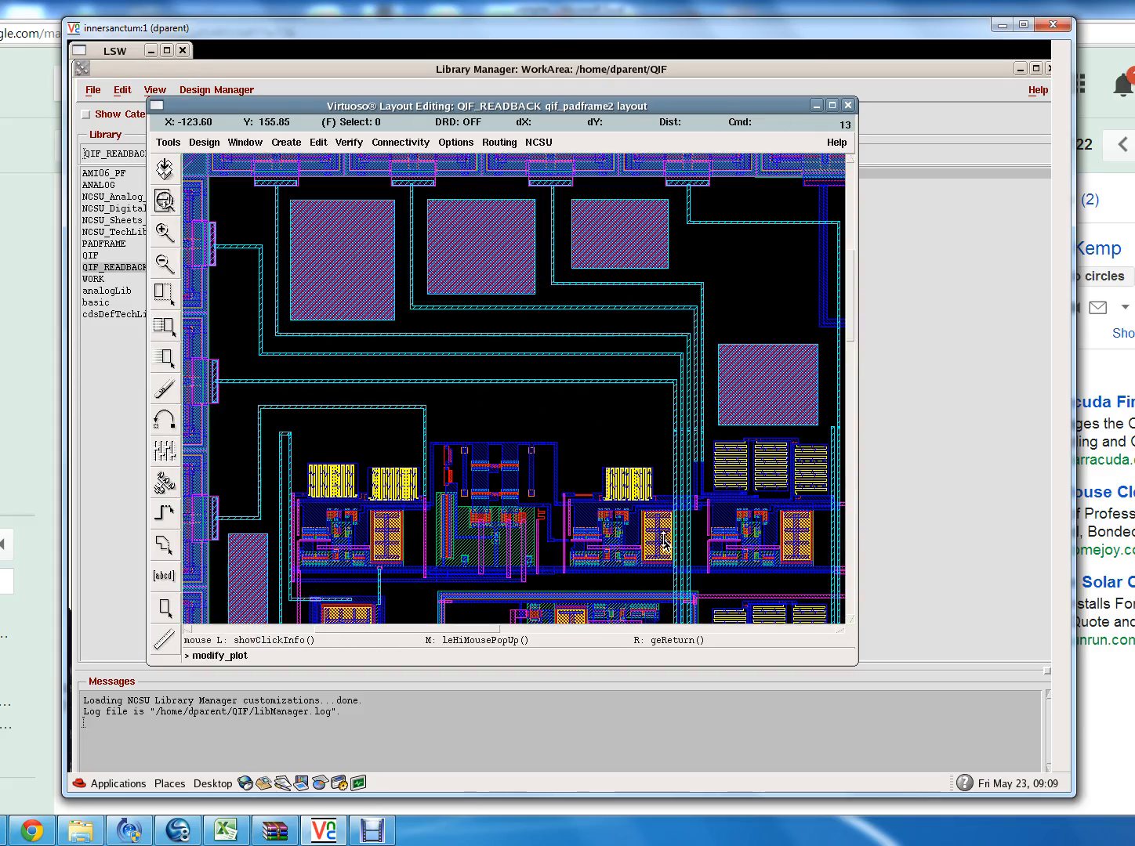
# Examine the contacts and metal of the upper transistor pair in the readback layout's core and close the layout.
pyautogui.press('z')
pyautogui.click(433, 412)
pyautogui.click(577, 547)
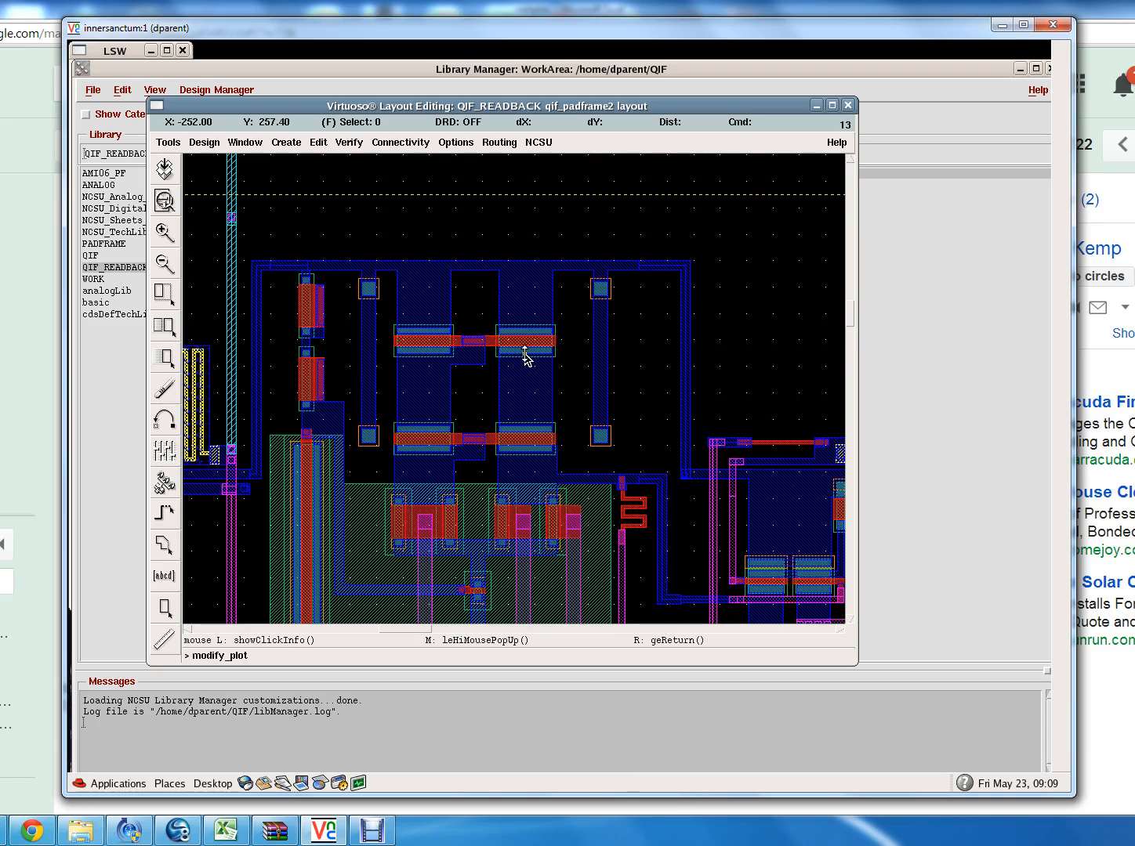
pyautogui.press('z')
pyautogui.click(342, 294)
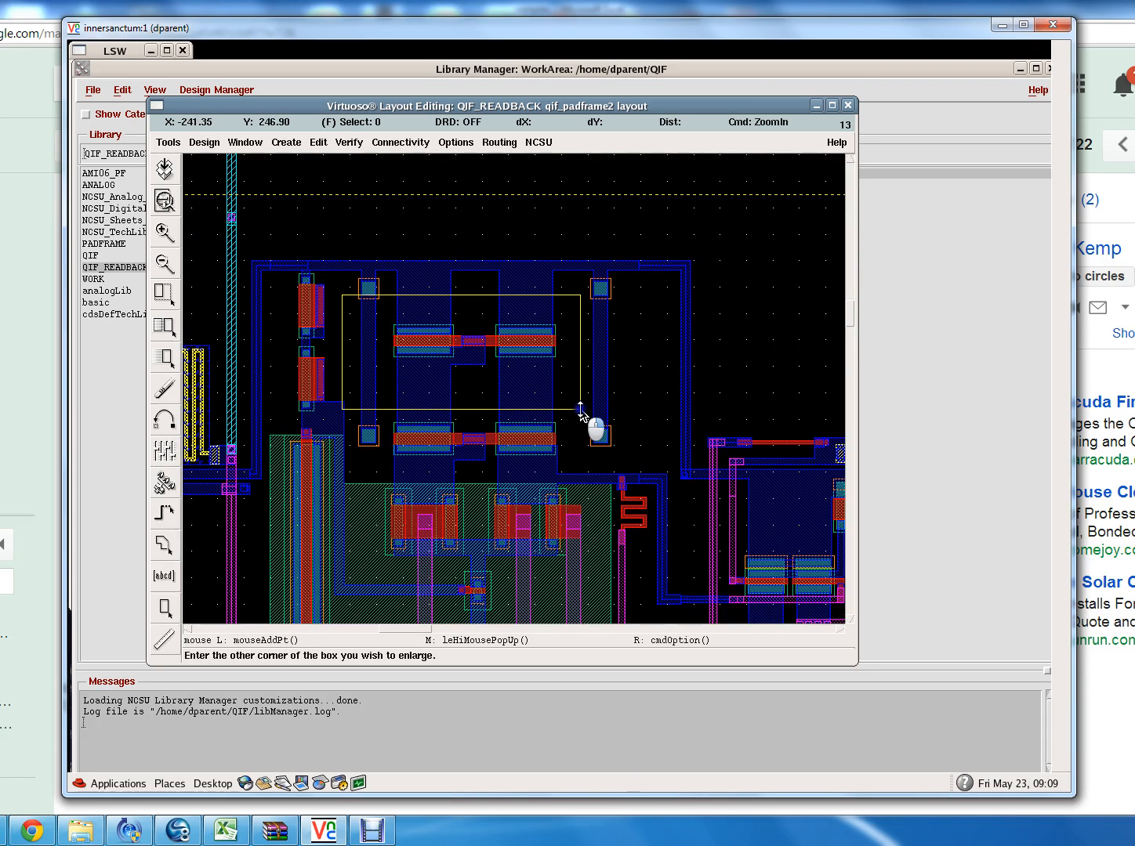
pyautogui.click(580, 409)
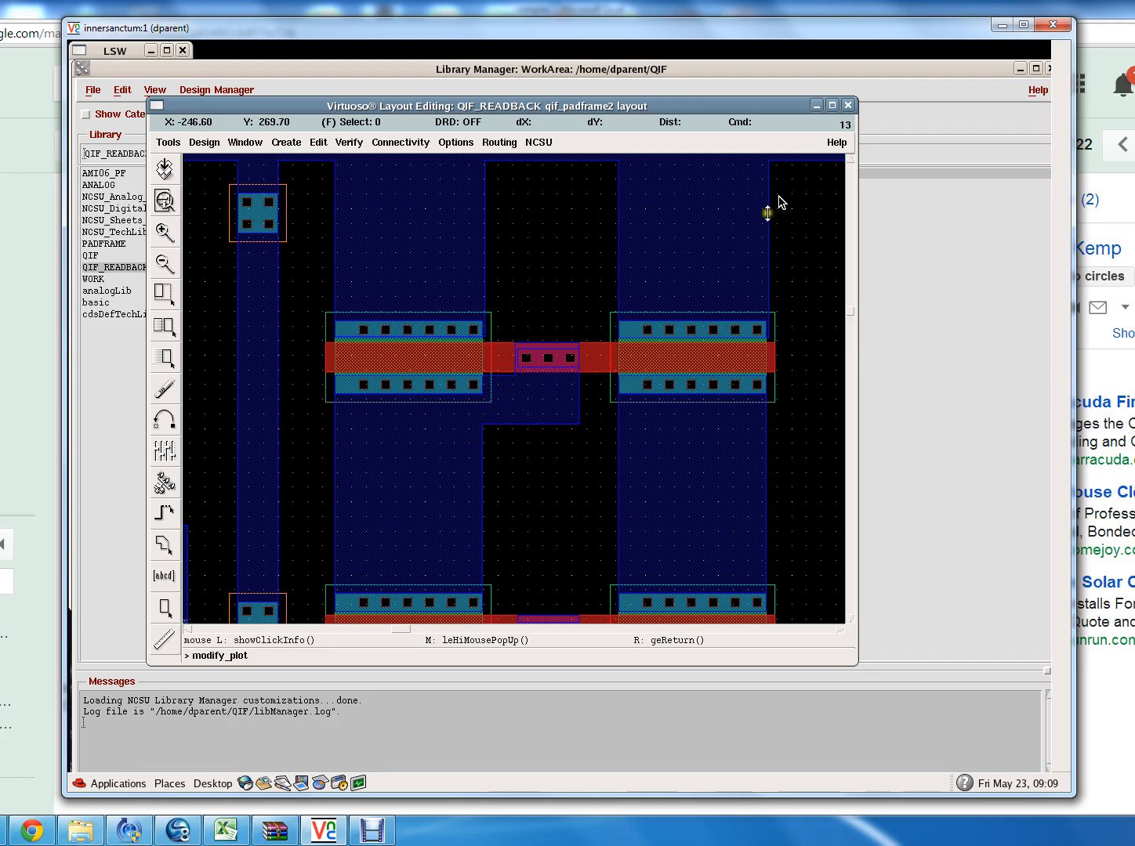
pyautogui.click(846, 106)
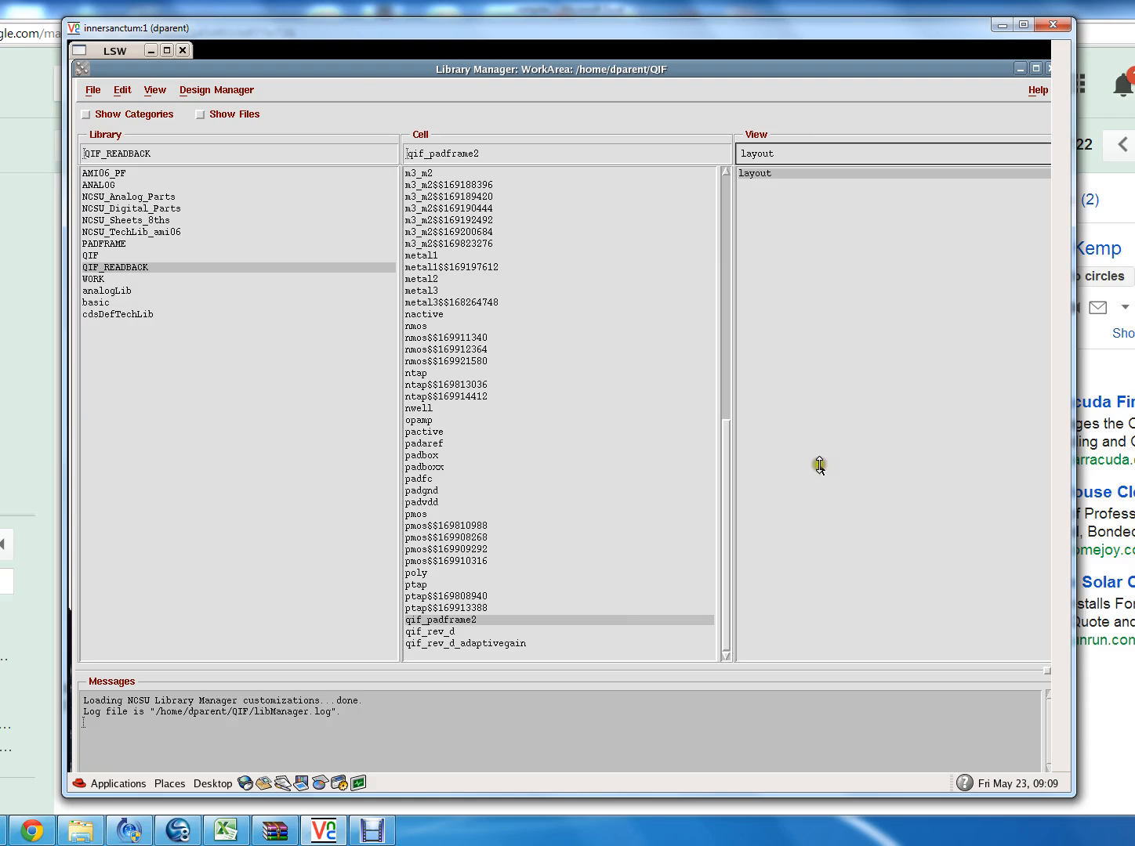
# Browse the cell lists of the QIF_READBACK, QIF and AMI06_PF libraries, checking the views of 1_Integrator_tb.
pyautogui.moveTo(720, 468); pyautogui.dragTo(762, 196)
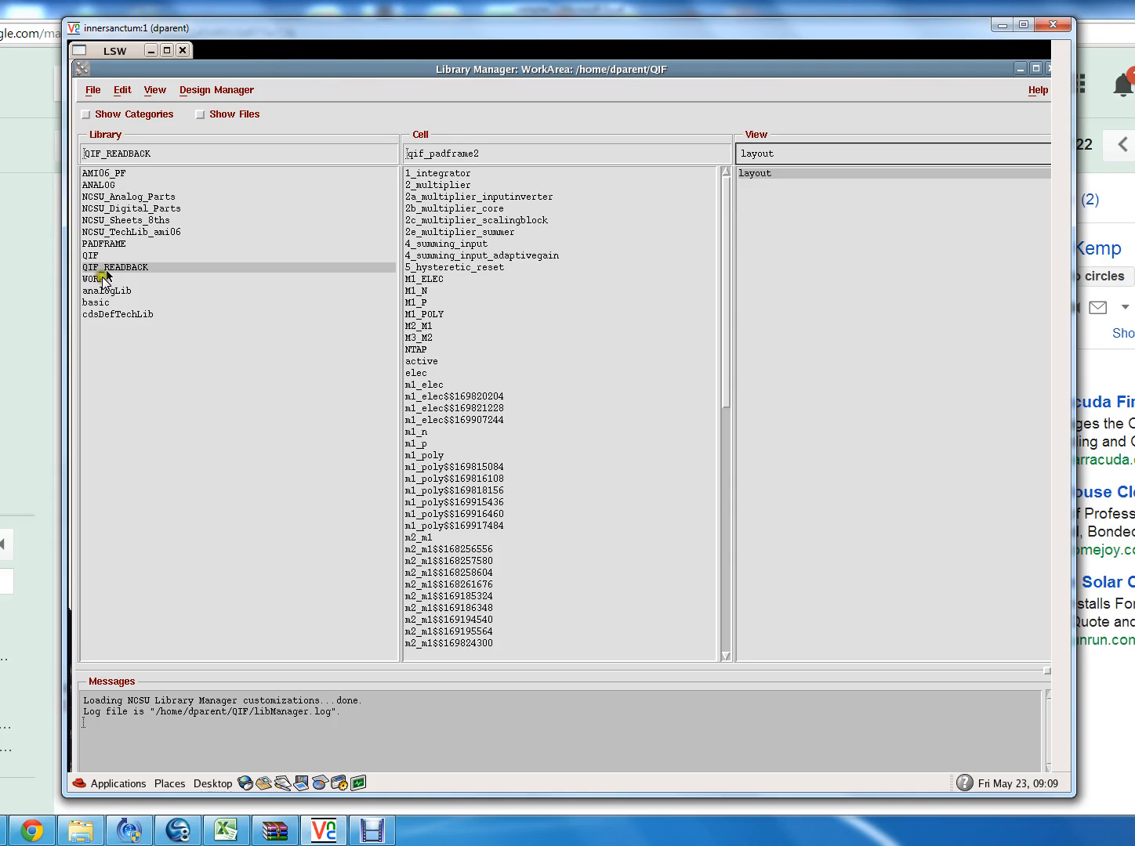
pyautogui.click(106, 245)
pyautogui.click(106, 256)
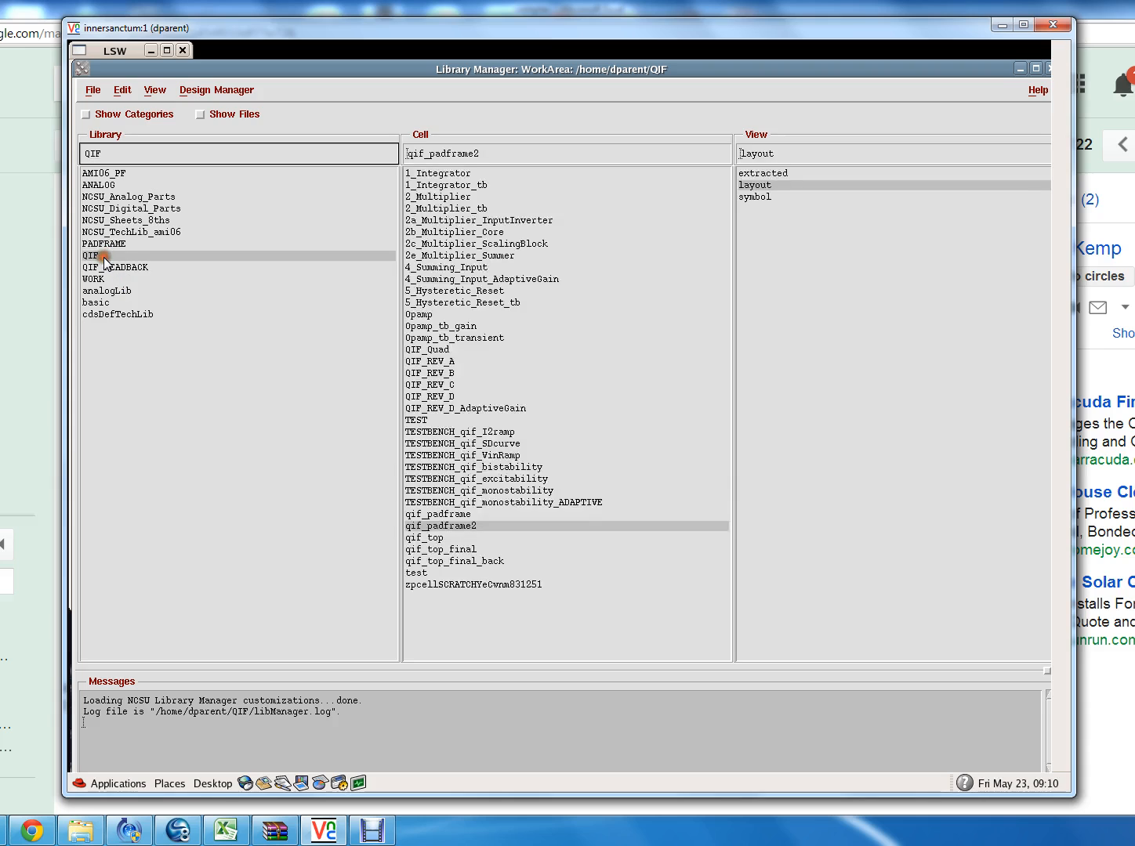
pyautogui.click(461, 186)
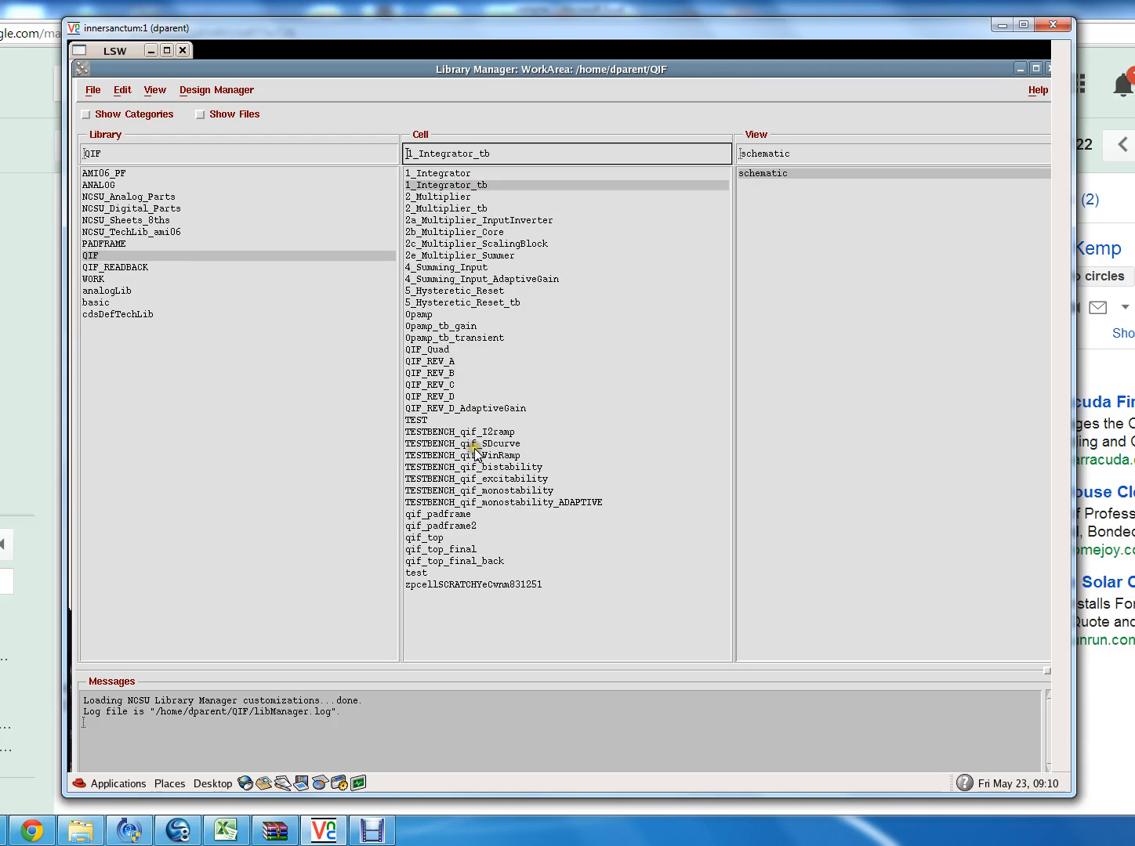
pyautogui.click(119, 172)
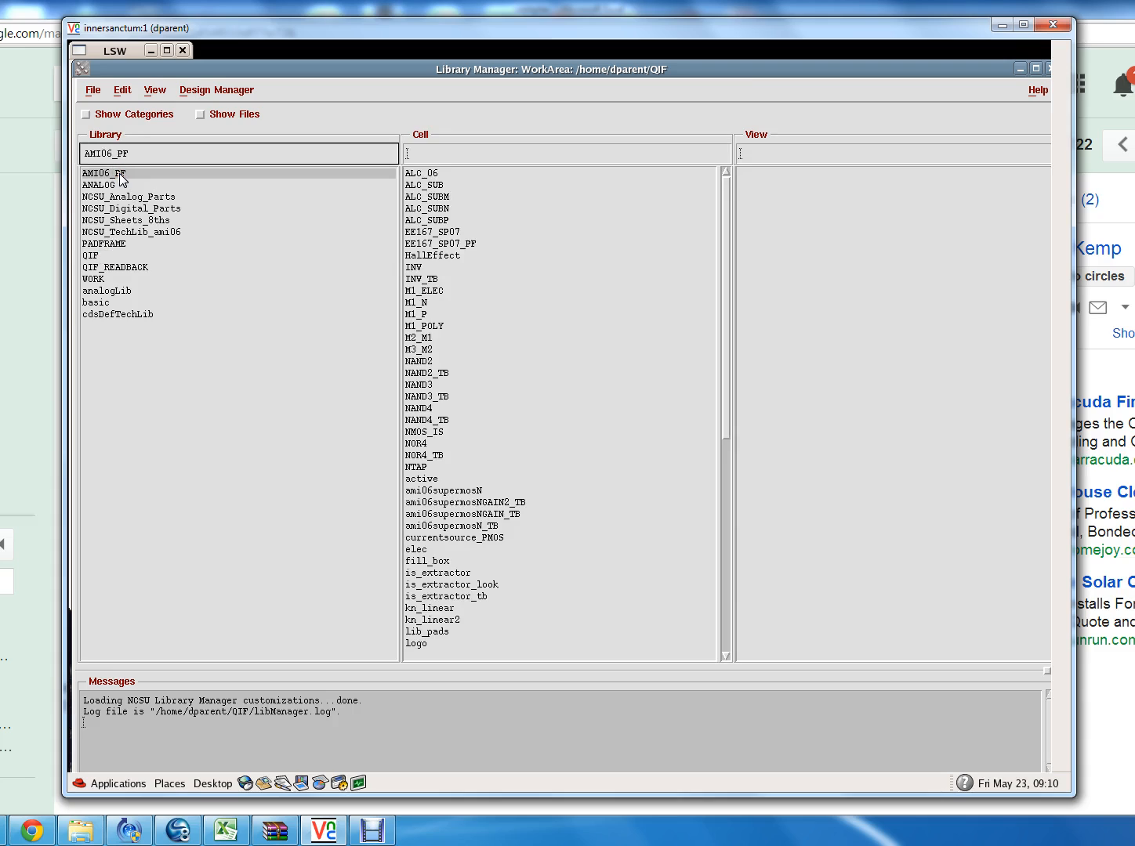
# View the 40p2200_ana layout from the PADFRAME library in read mode and close it.
pyautogui.click(108, 244)
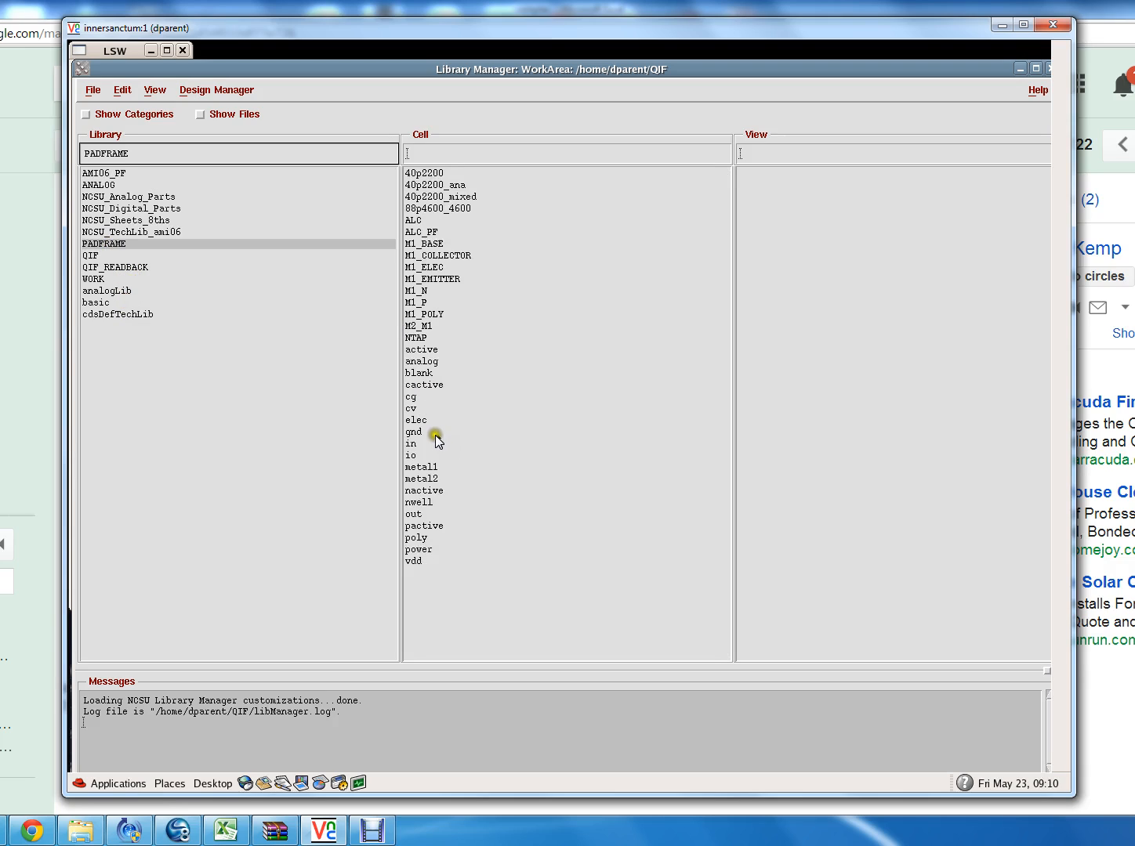
pyautogui.click(454, 186)
pyautogui.click(814, 178)
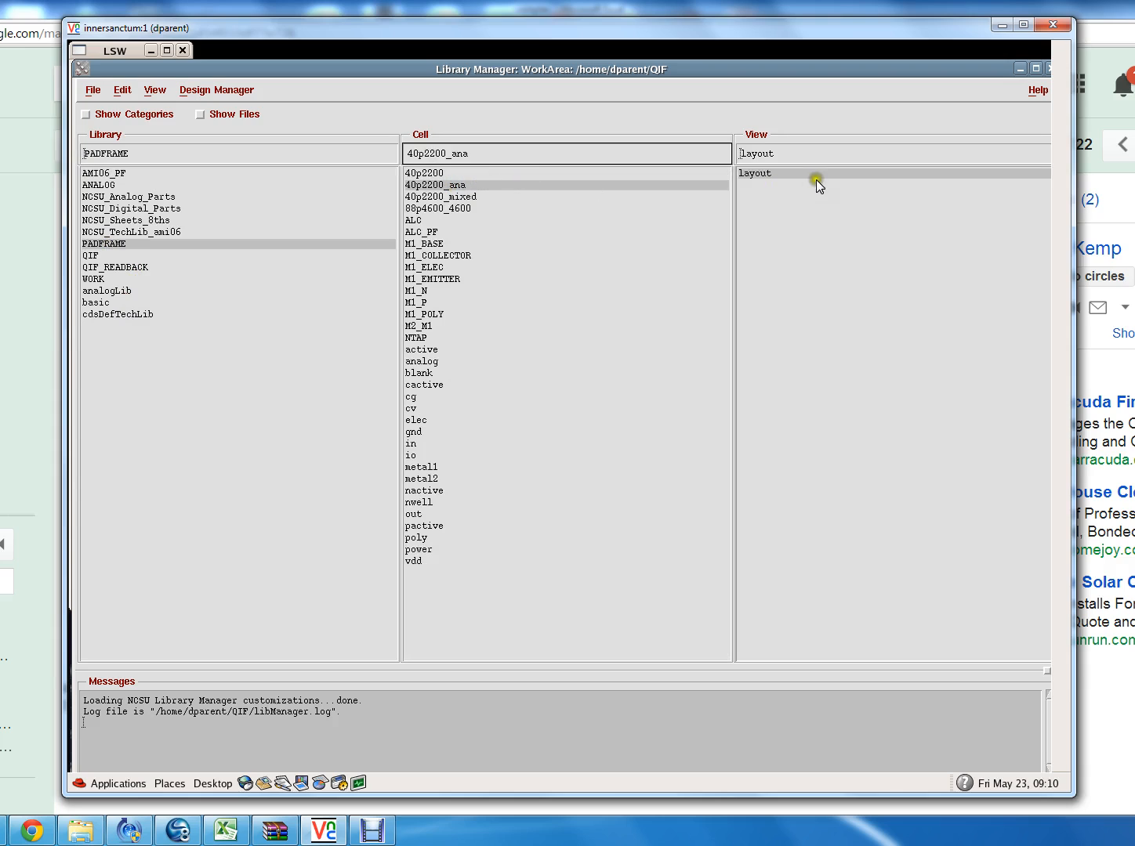
pyautogui.doubleClick(762, 175)
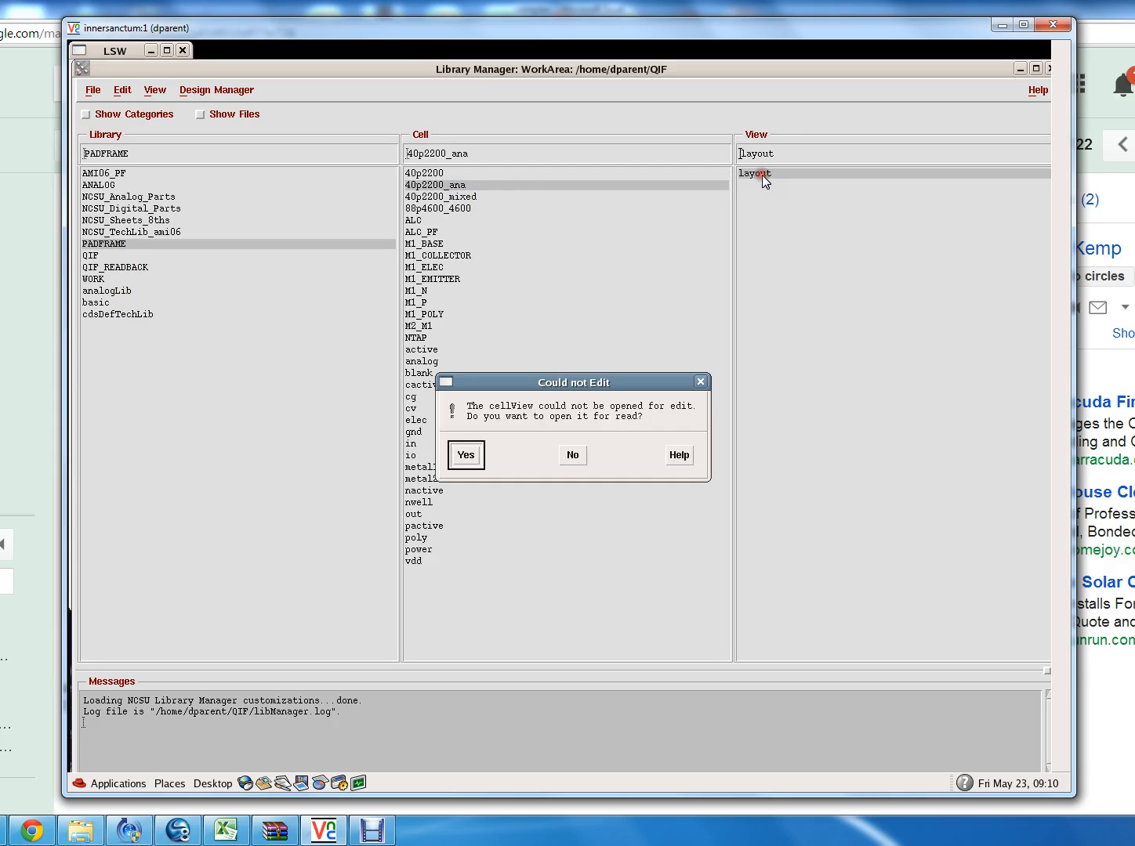
pyautogui.click(463, 455)
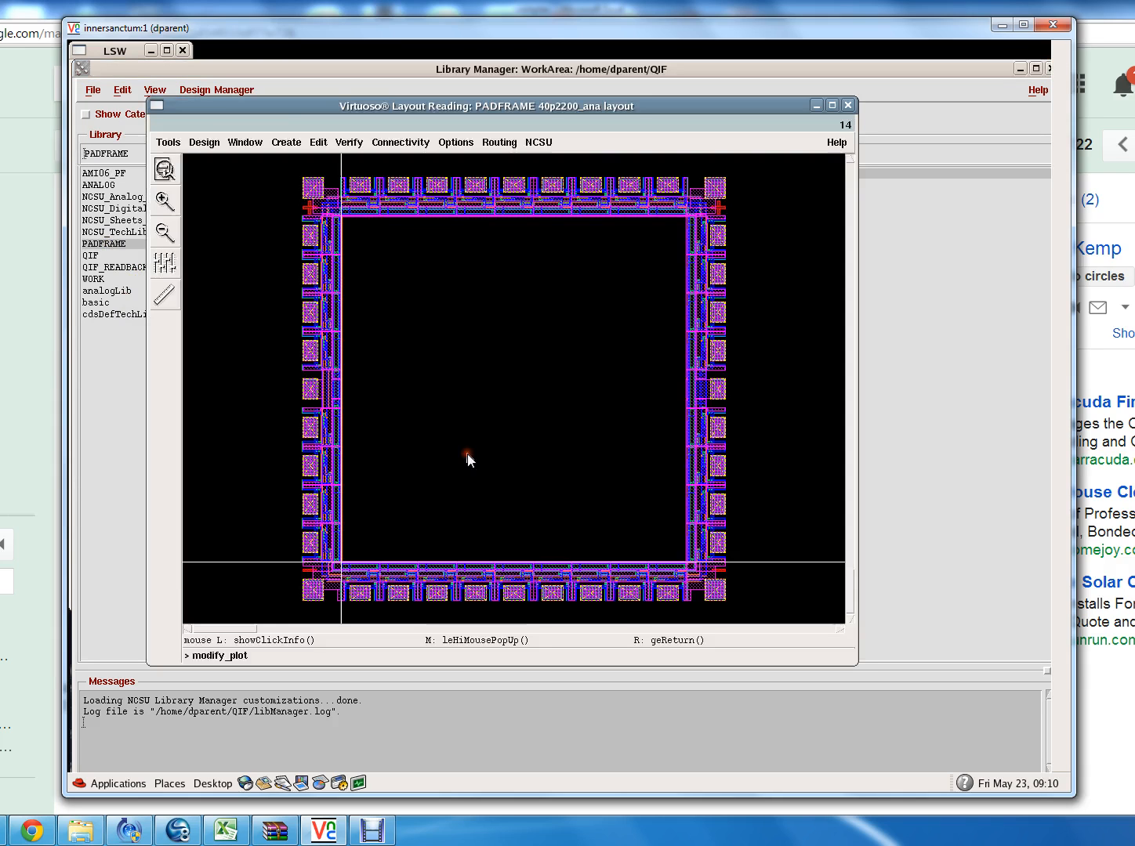
pyautogui.click(847, 105)
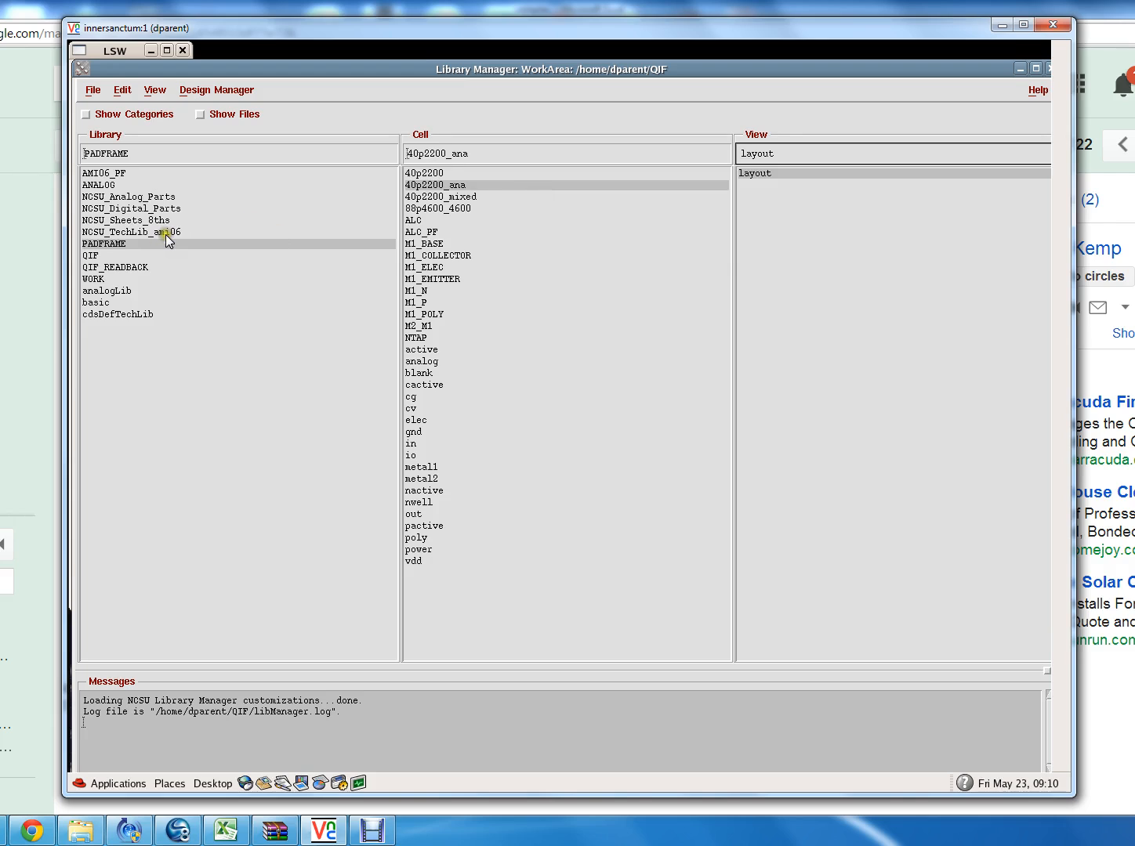
# Open the layout view of the qif_padframe2 cell from the QIF library.
pyautogui.click(102, 254)
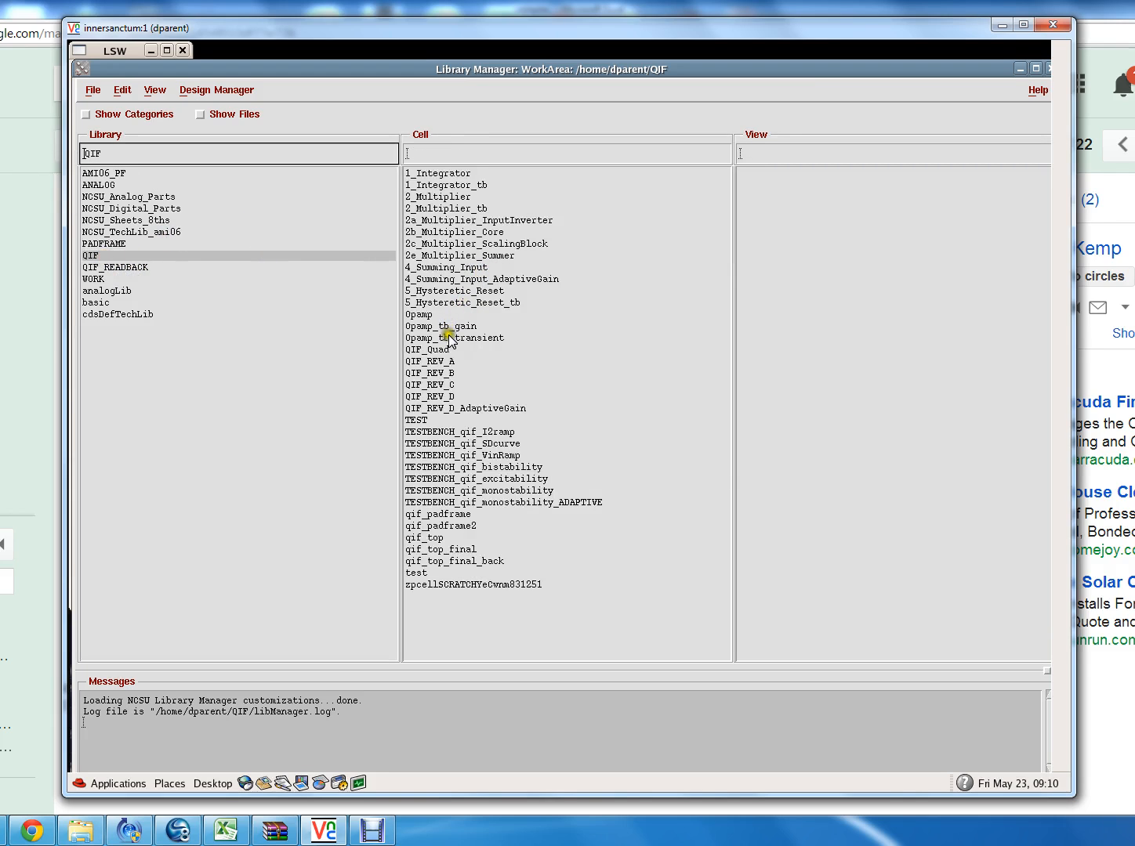
pyautogui.click(413, 314)
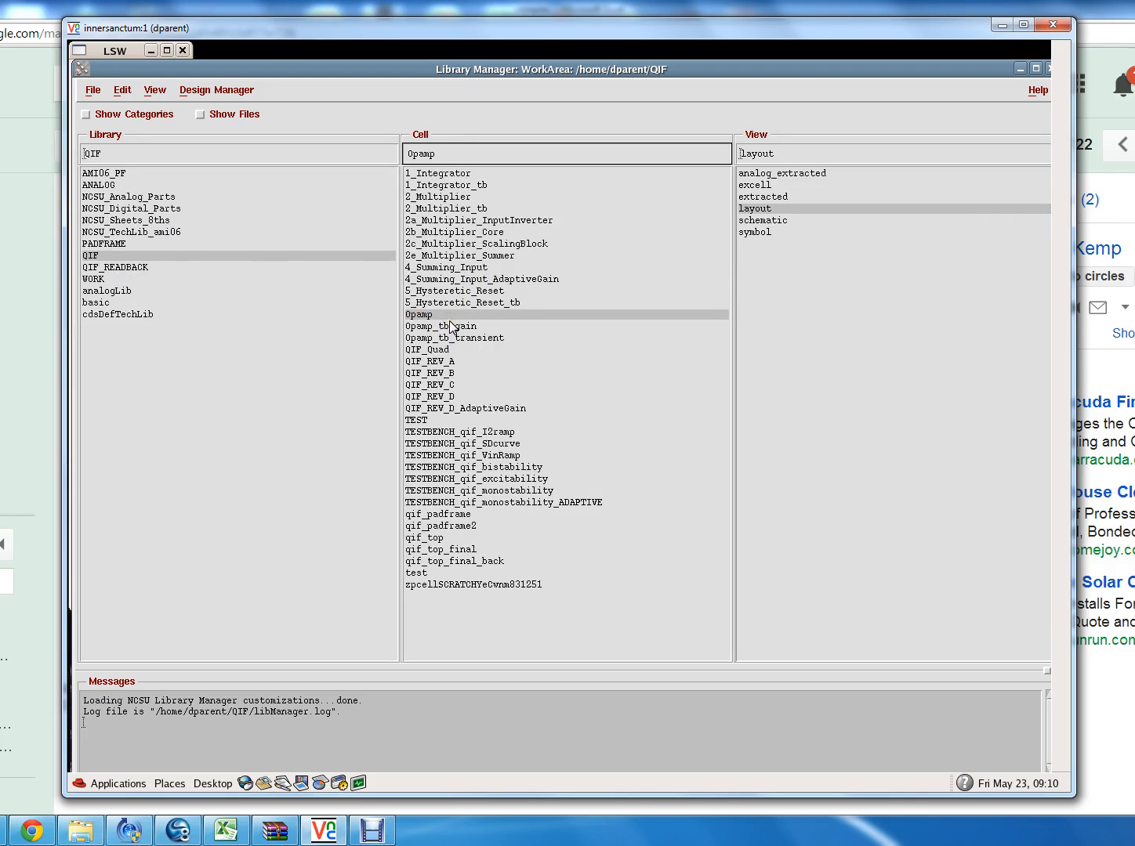
pyautogui.click(475, 526)
pyautogui.click(475, 525)
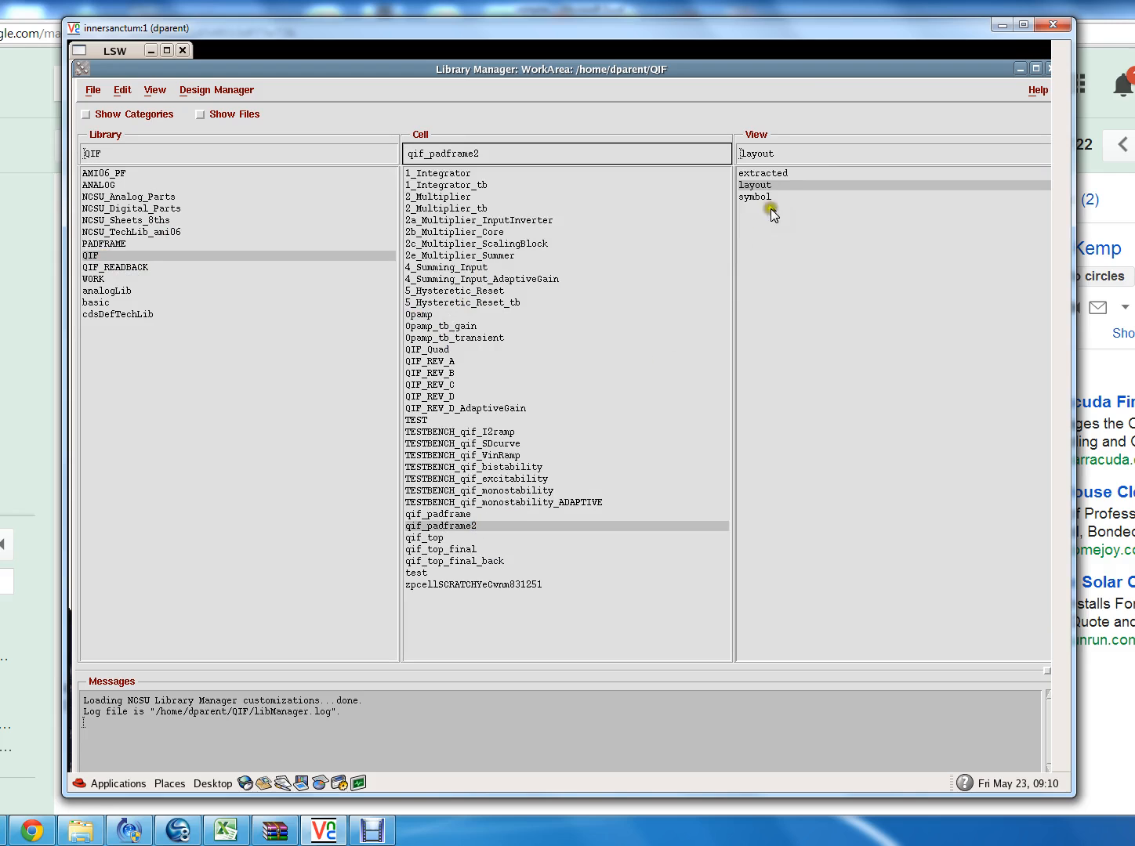
pyautogui.doubleClick(752, 186)
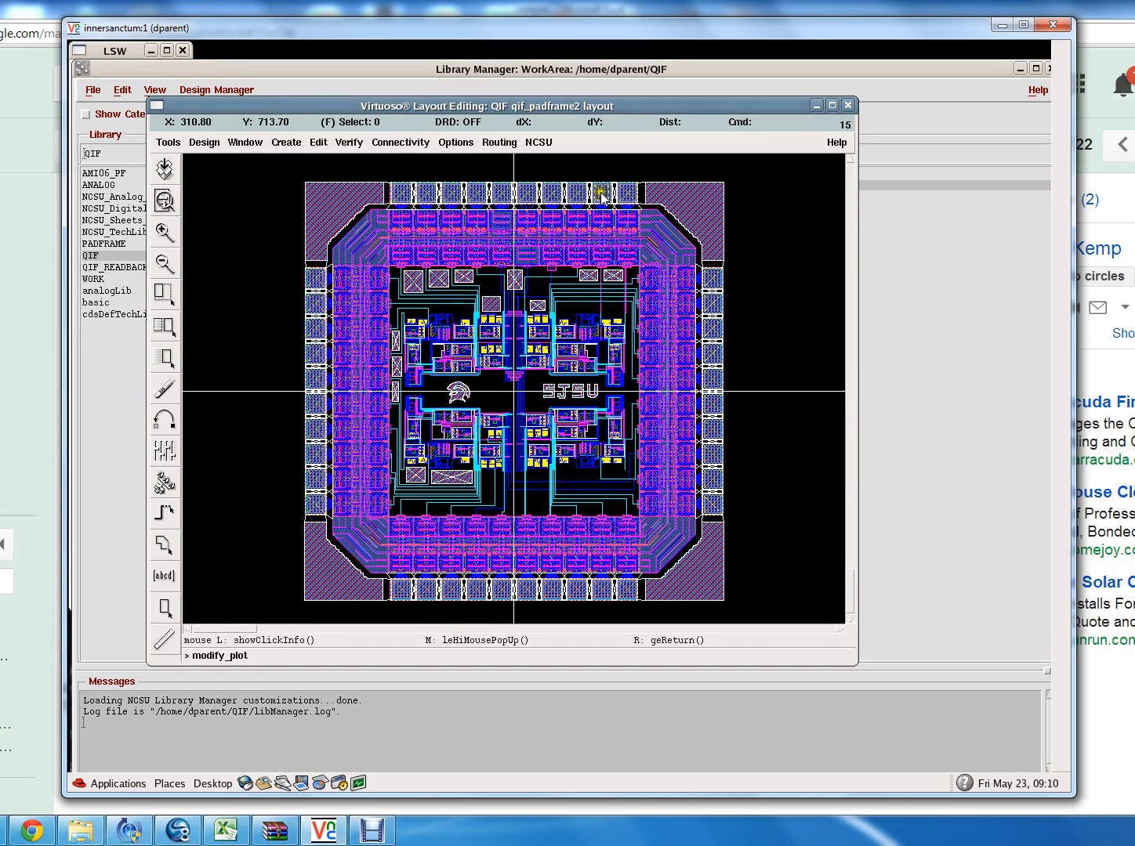
# Inspect the instance properties of the rightmost pad in the padframe's top row and dismiss them without changes.
pyautogui.click(625, 230)
pyautogui.press('q')
pyautogui.click(499, 416)
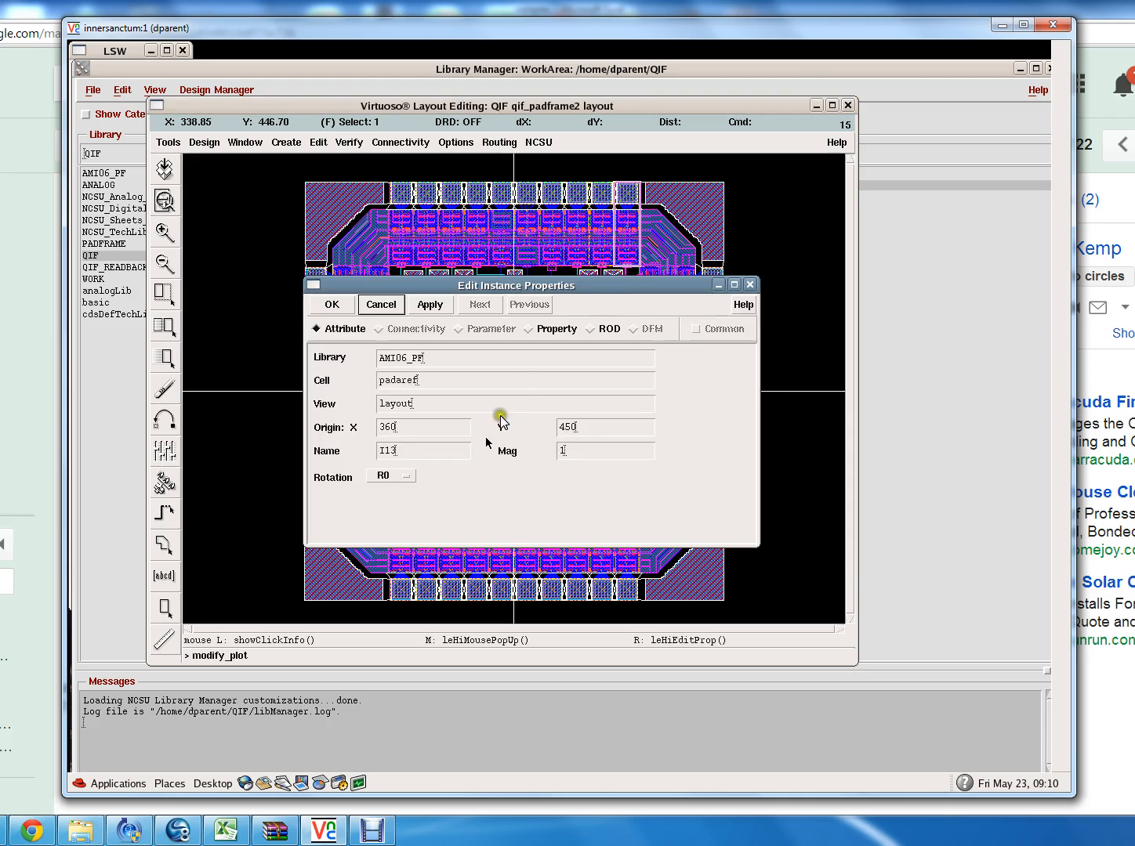
pyautogui.click(405, 308)
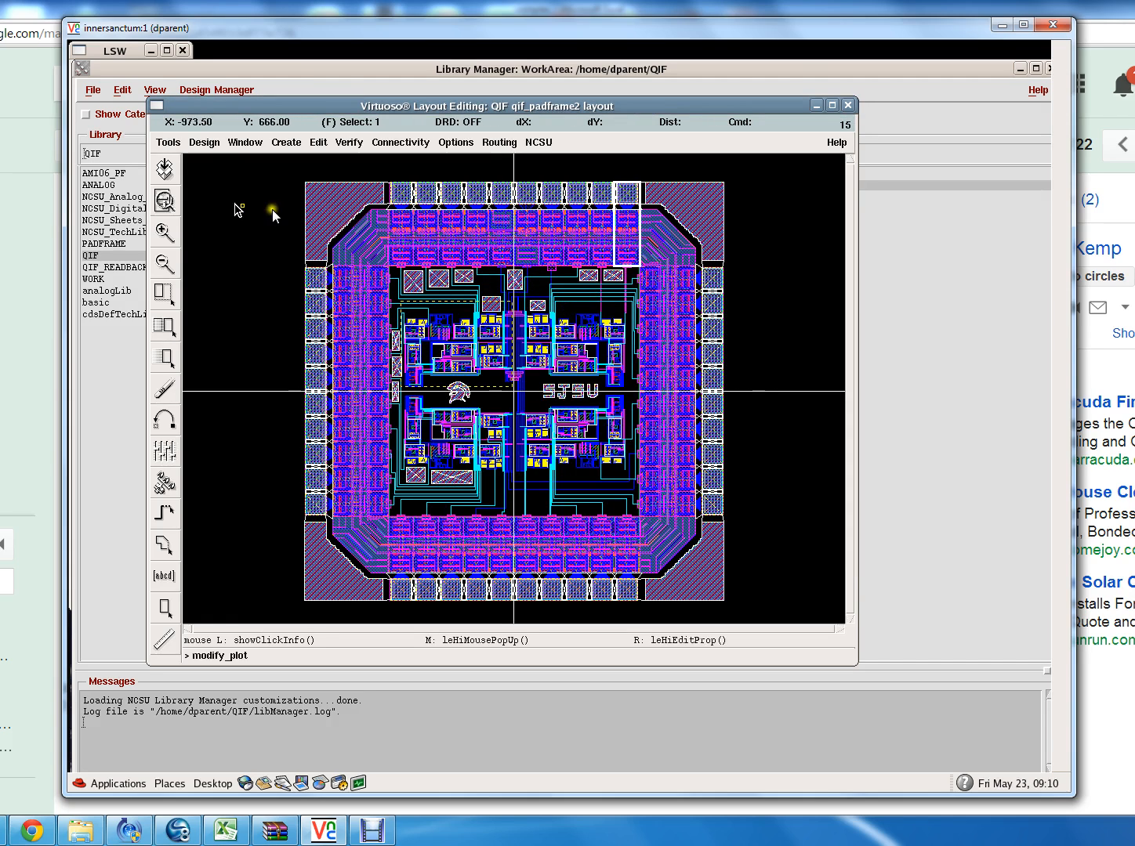
# Return to the Library Manager, view the layout of the padio cell in the AMI06_PF library and close it.
pyautogui.click(105, 350)
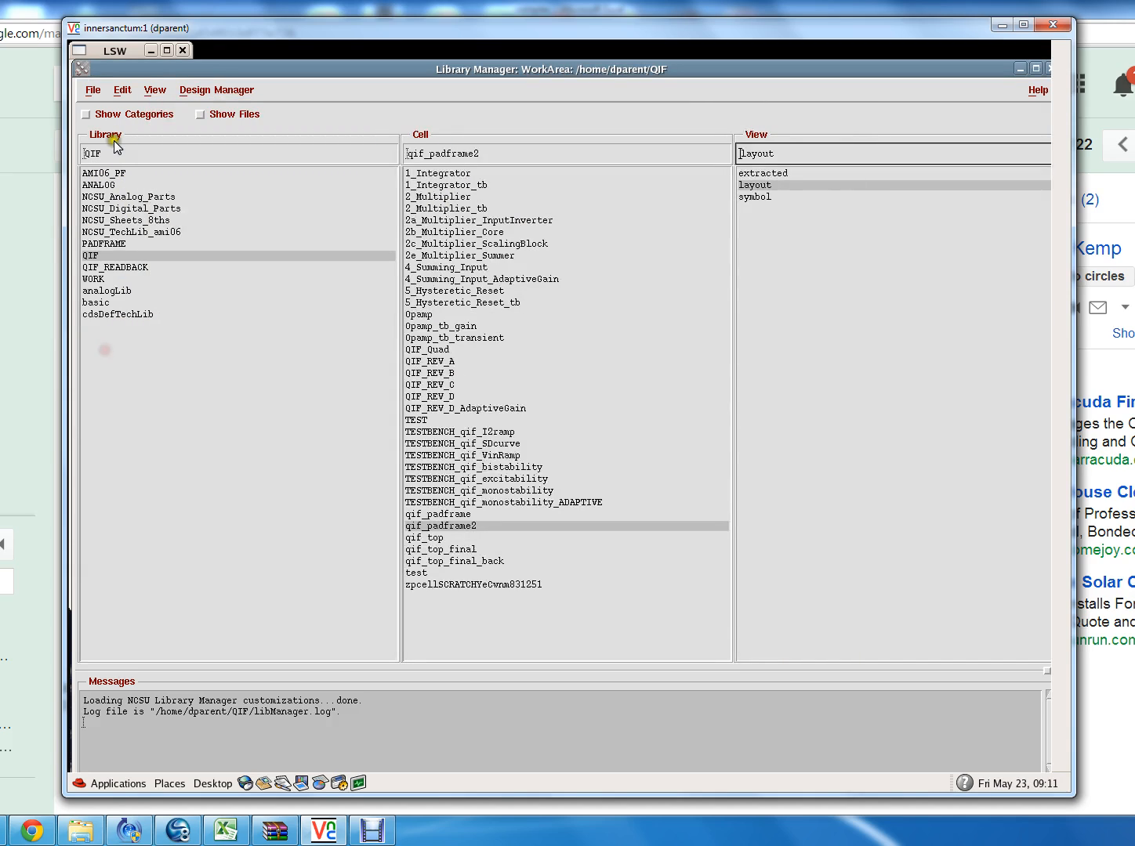
pyautogui.click(114, 173)
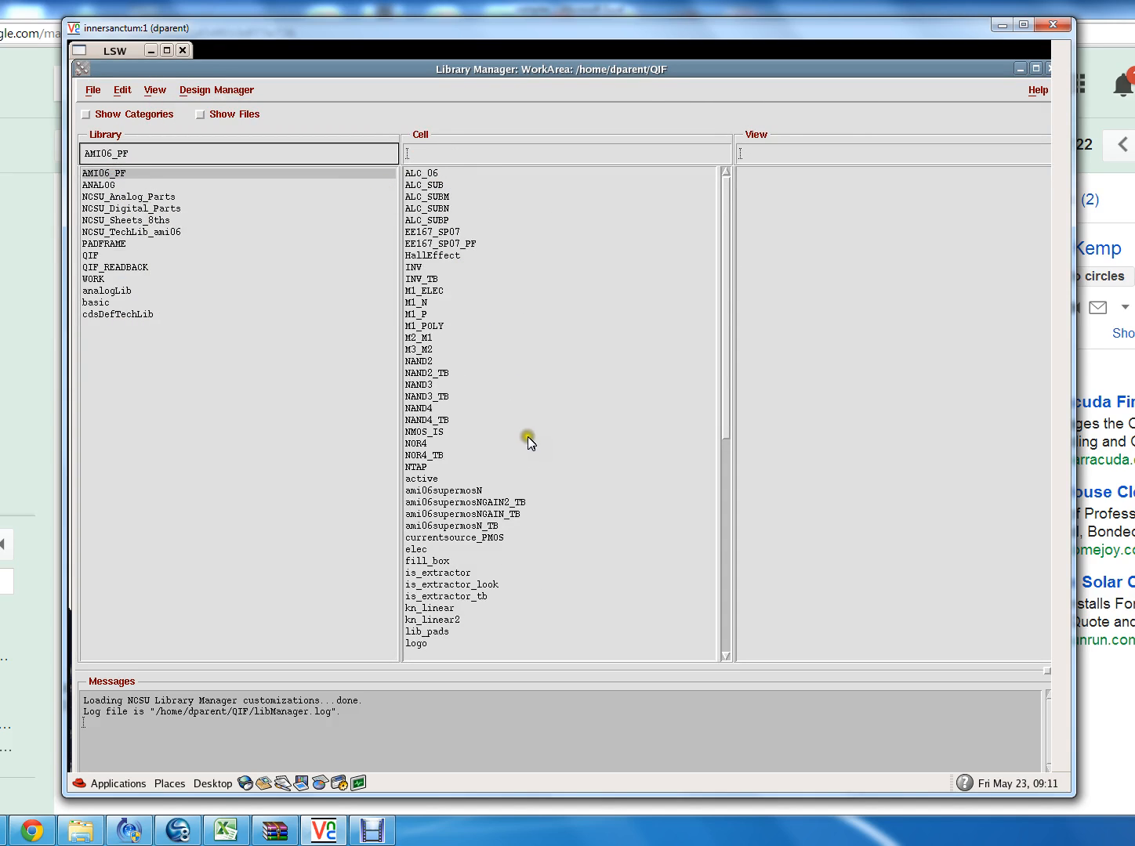
pyautogui.moveTo(725, 402); pyautogui.dragTo(731, 807)
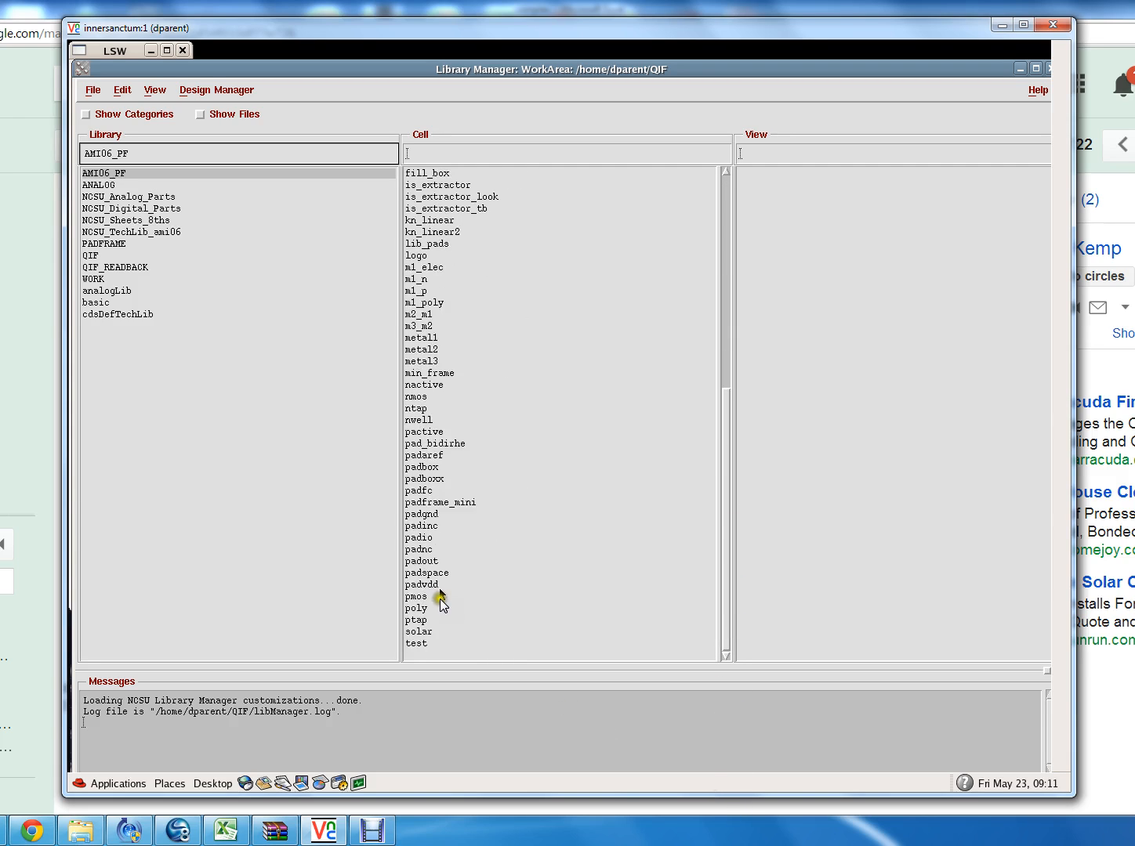
pyautogui.click(423, 539)
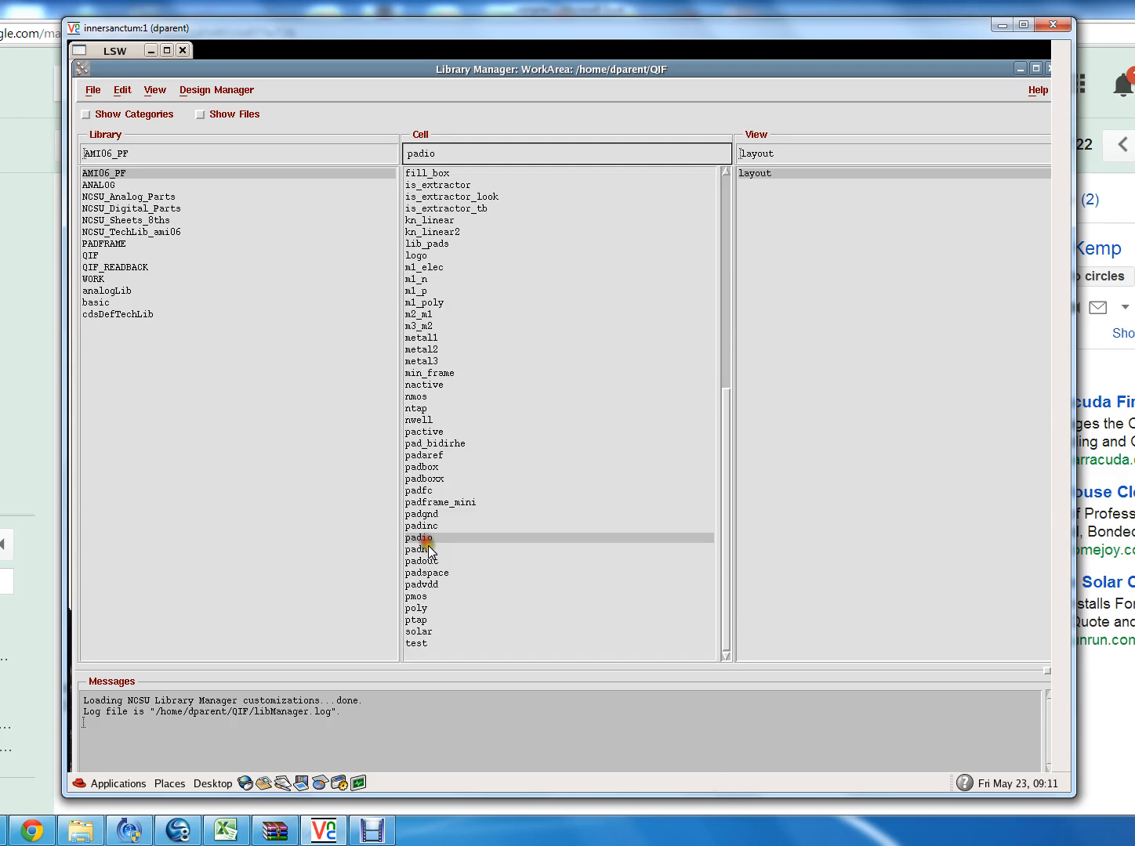
pyautogui.doubleClick(762, 172)
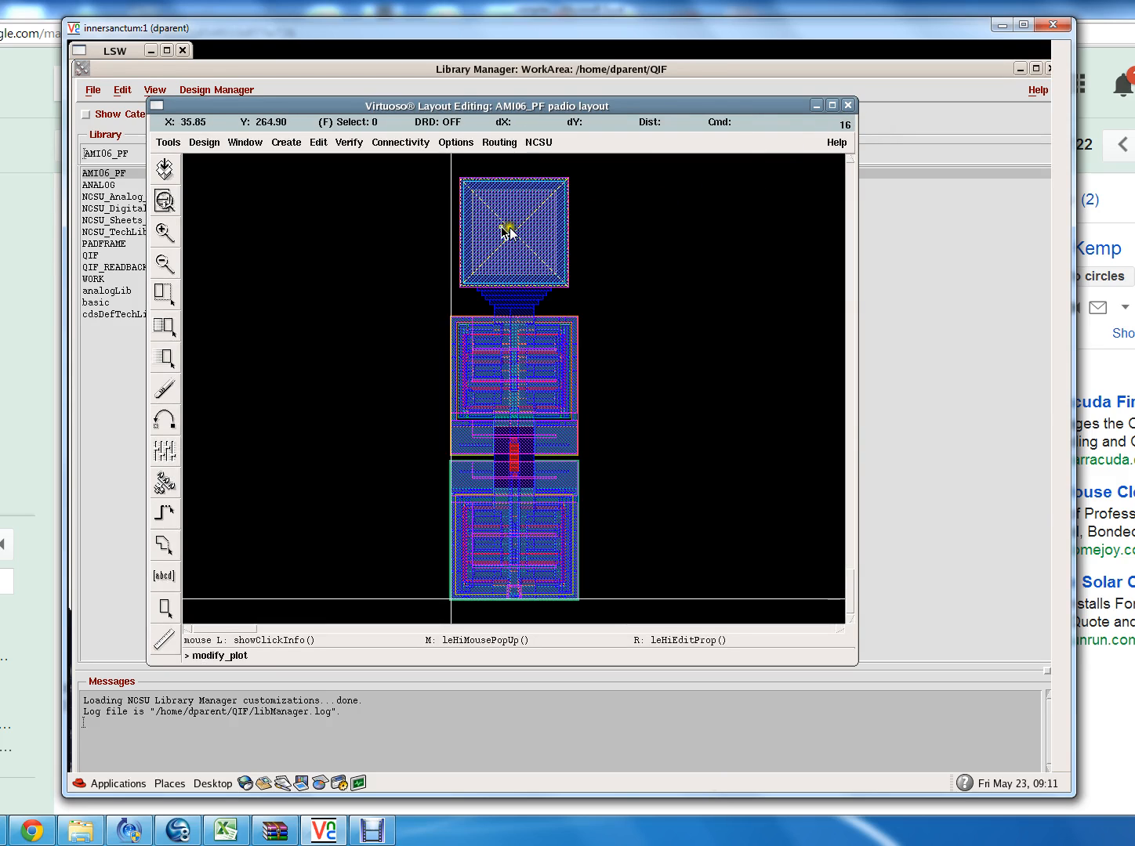
pyautogui.click(849, 104)
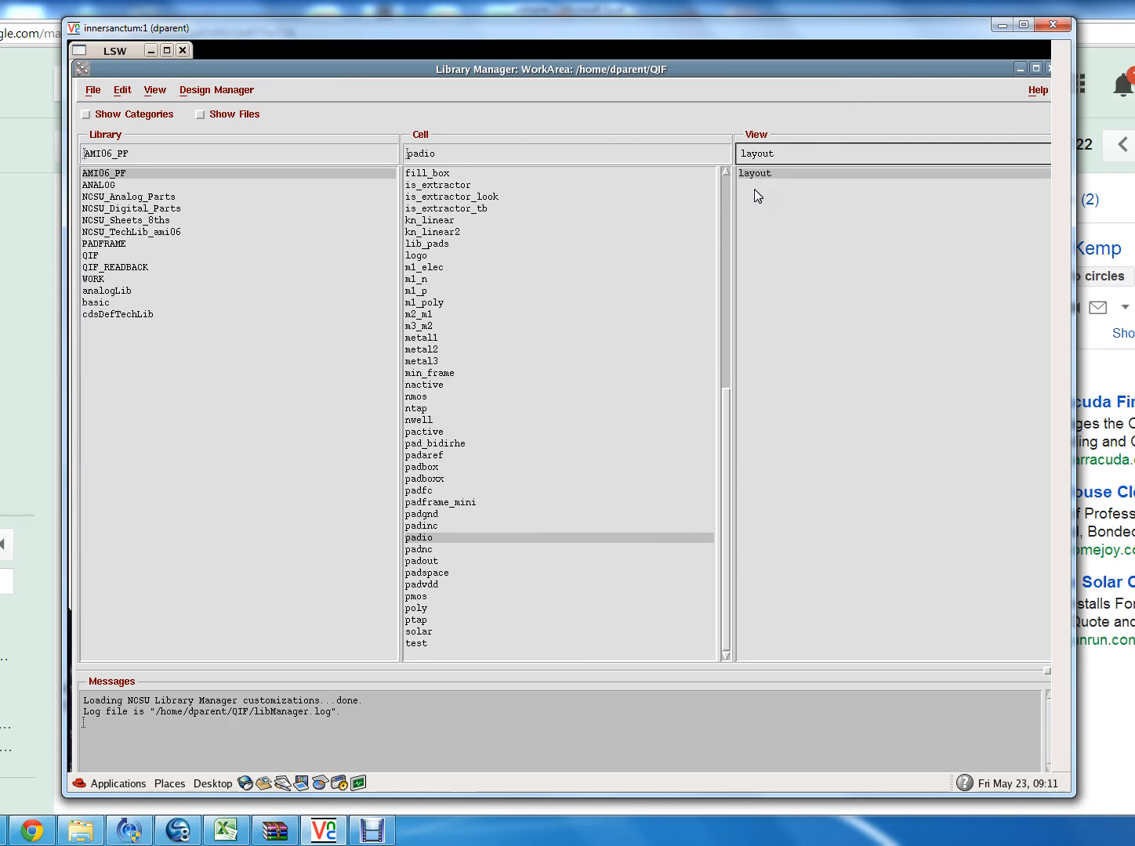
pyautogui.click(747, 231)
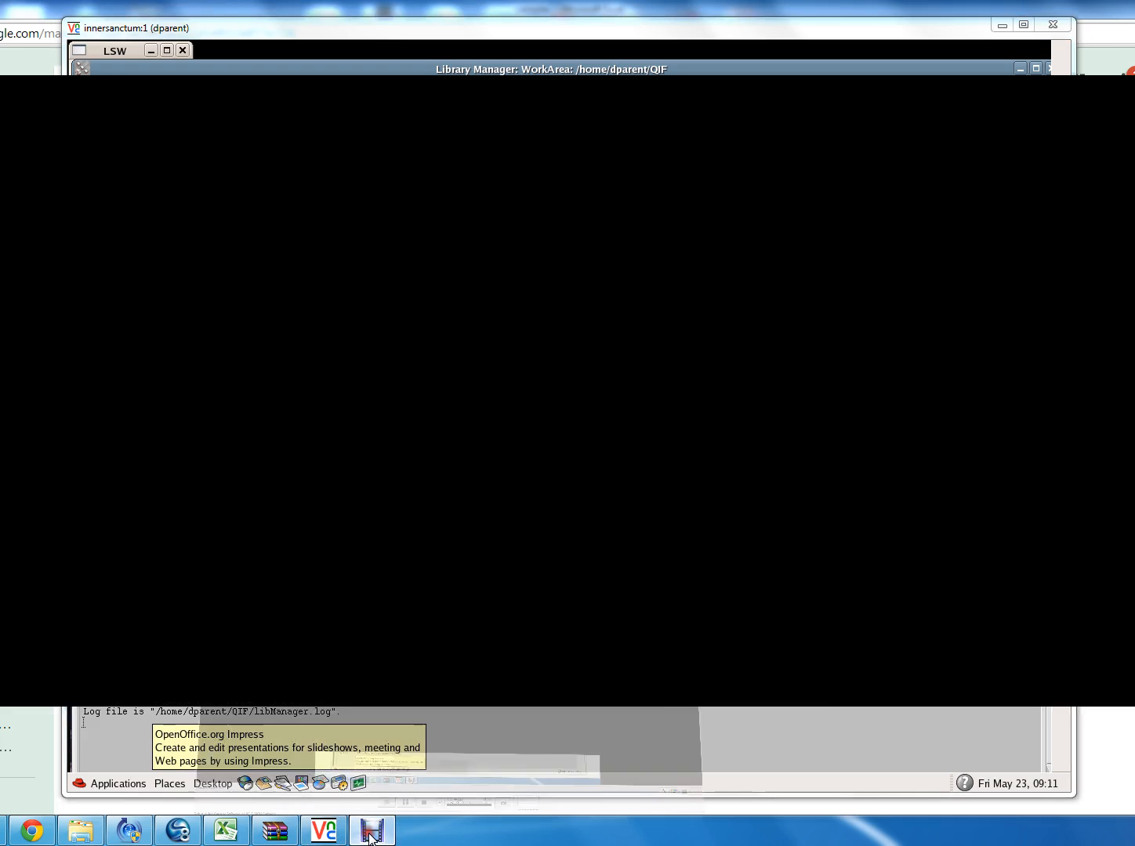
pyautogui.click(368, 832)
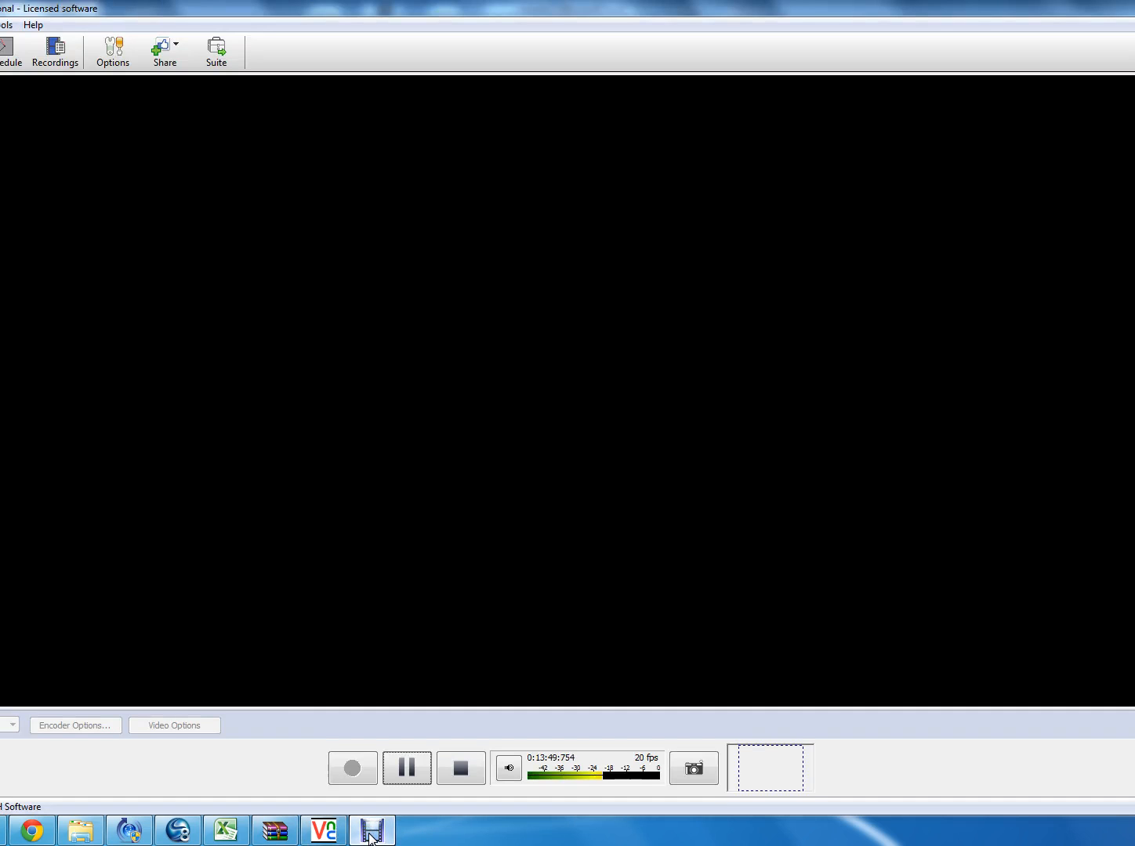